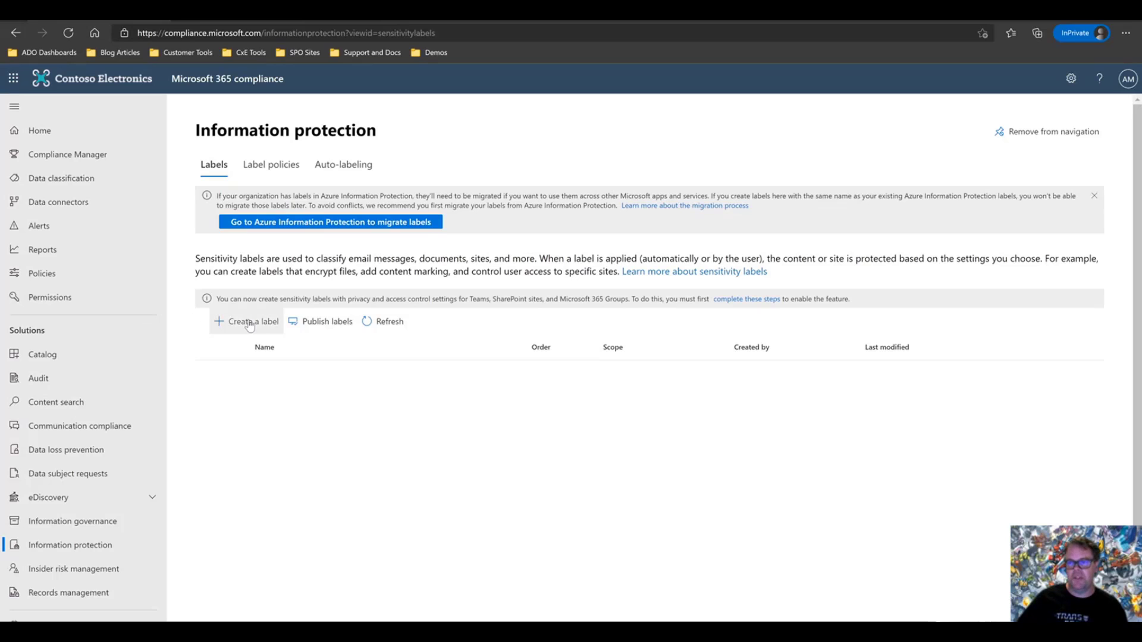
Start a new sensitivity label with both the name and the display name set to "Public".
left_click(250, 322)
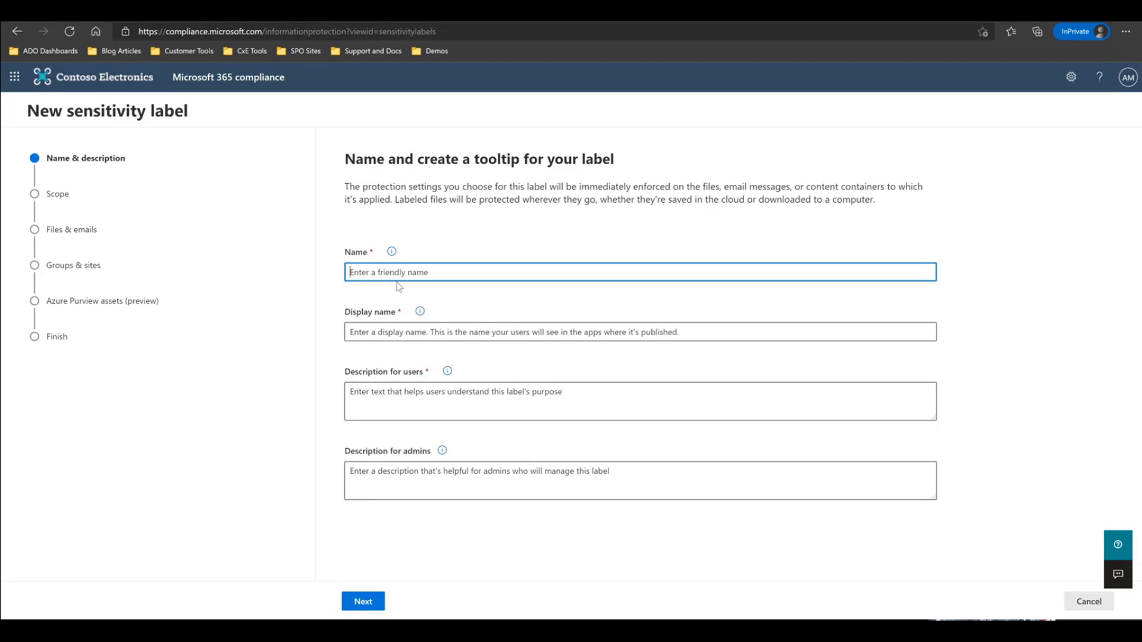
type("Public")
key("Tab")
key("Tab")
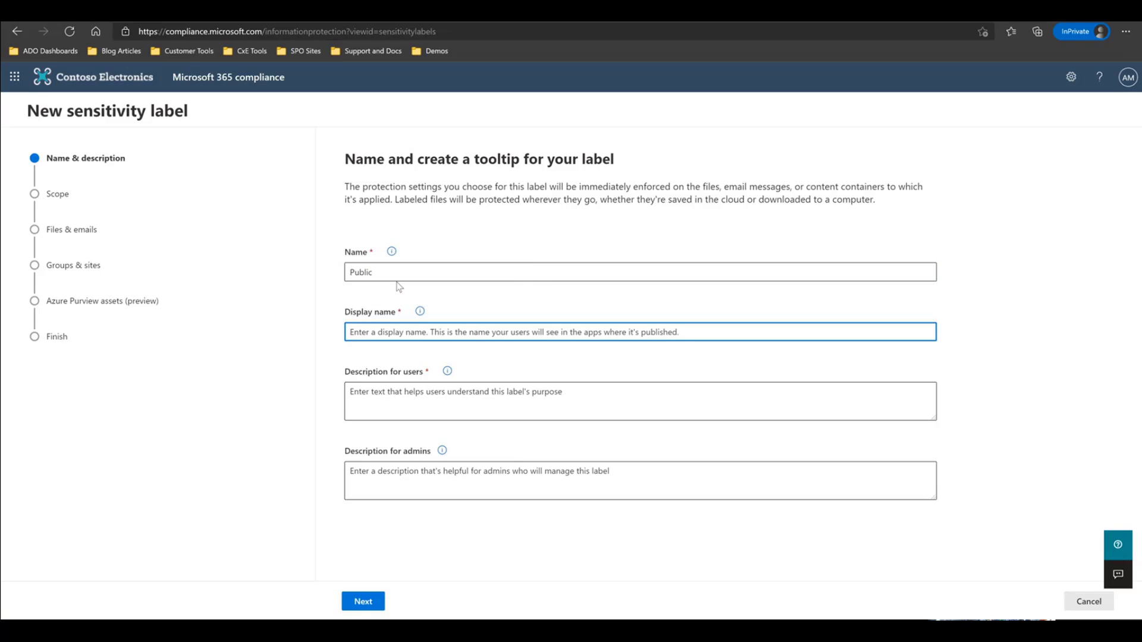
type("Public")
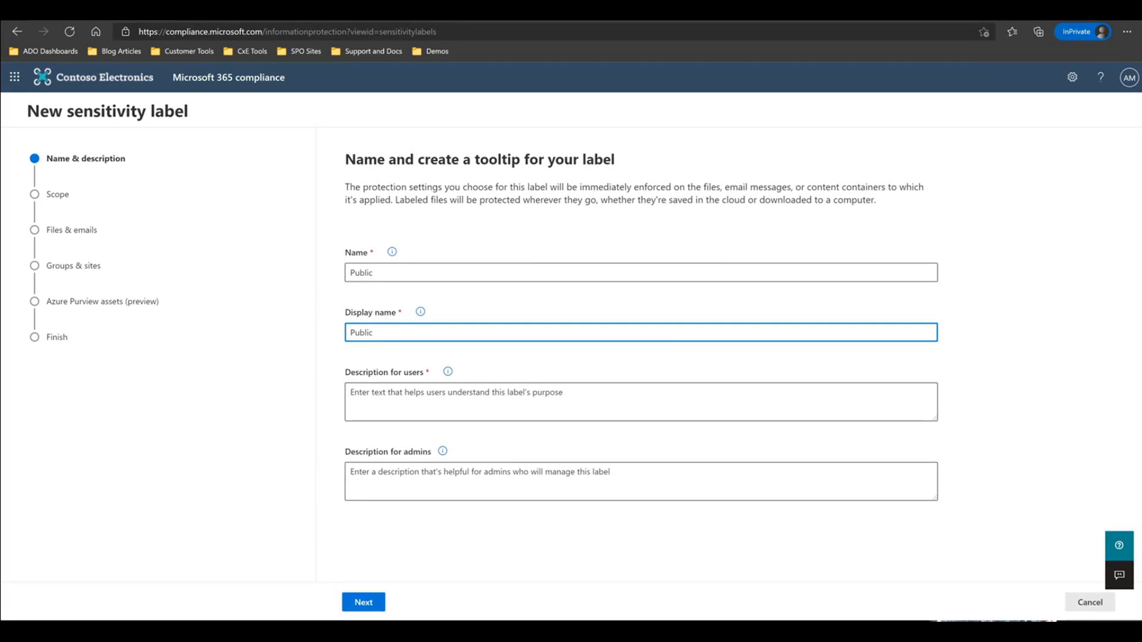
key("Tab")
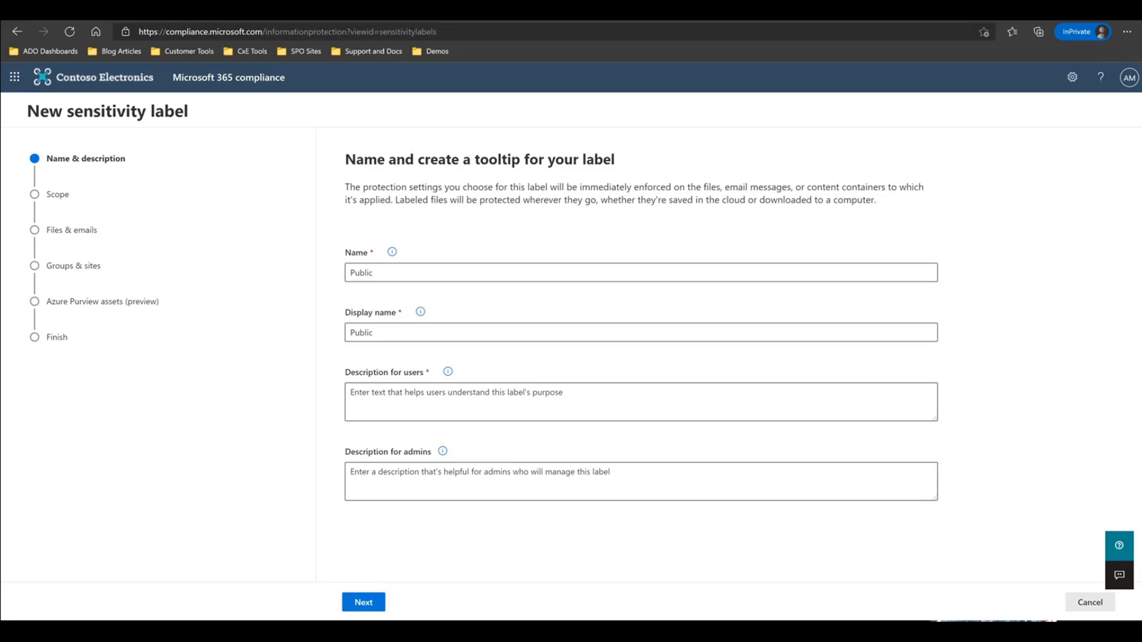
Enter the description for users "This information can be used by everyone inside or outside the business." and continue to the scope settings.
left_click(376, 393)
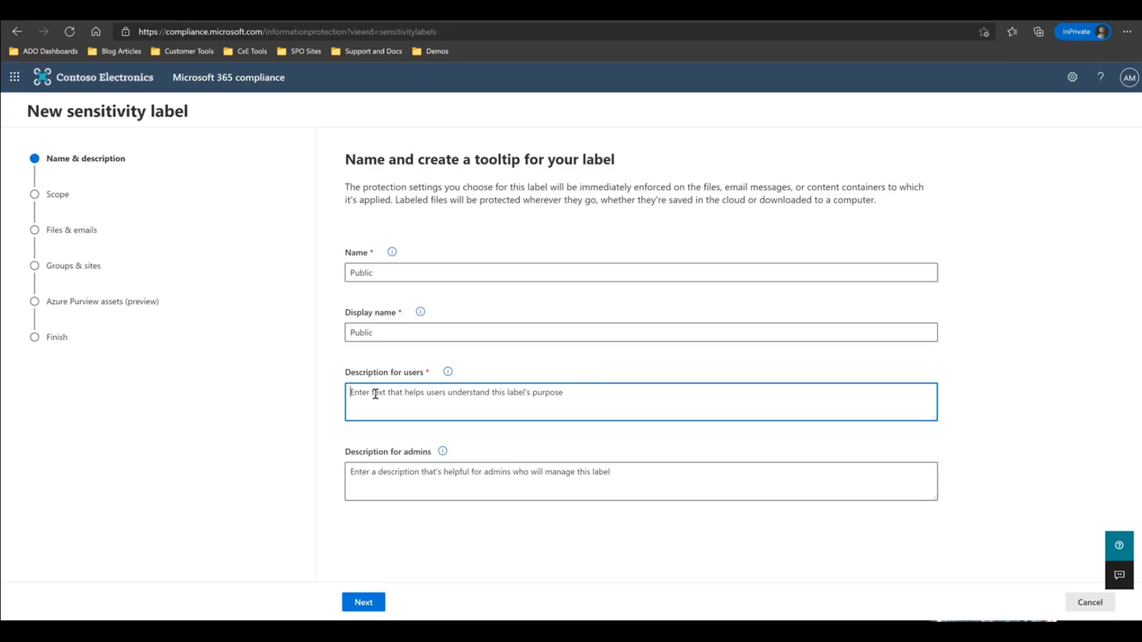
type("This information can be used by everyone inside or outside the business.")
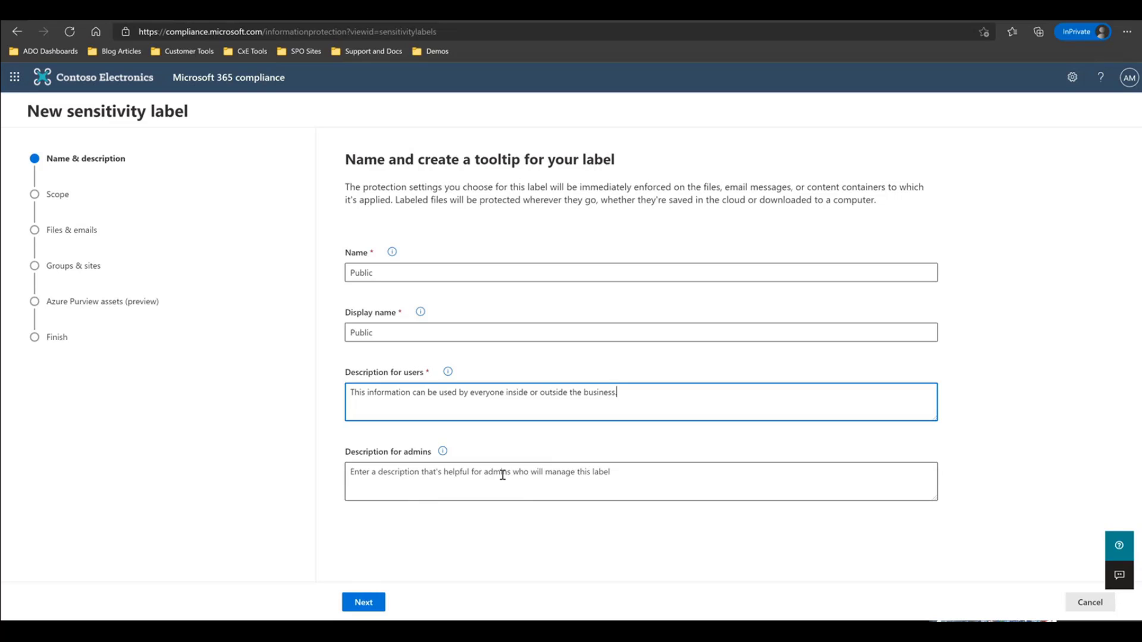
left_click(363, 603)
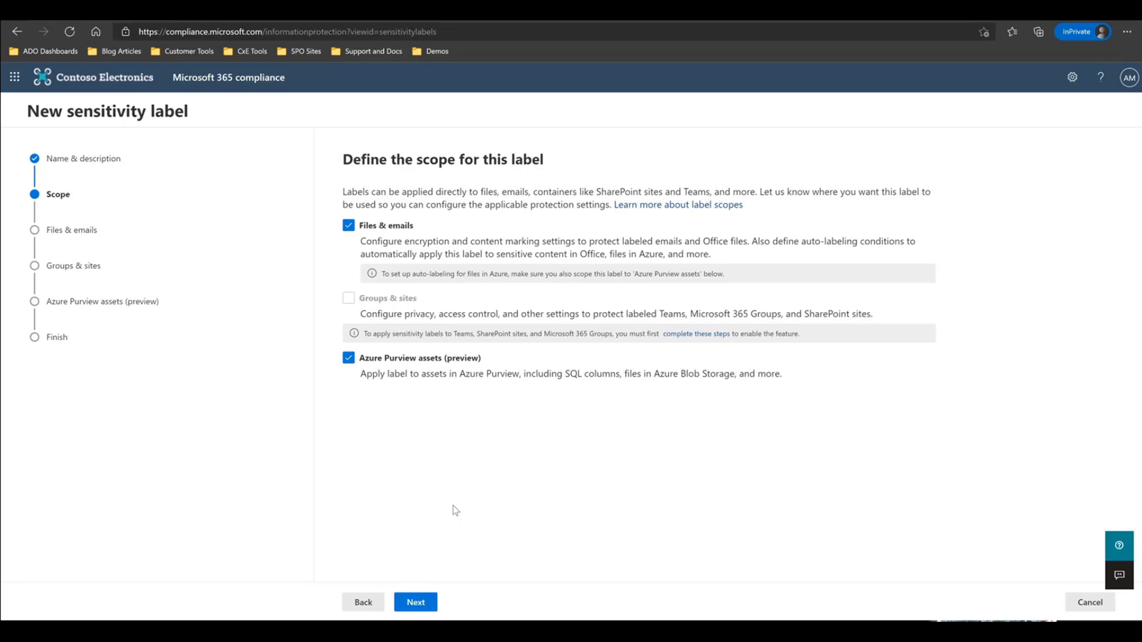
Exclude Azure Purview assets from the label's scope and choose to mark the content of files.
left_click(349, 357)
left_click(416, 604)
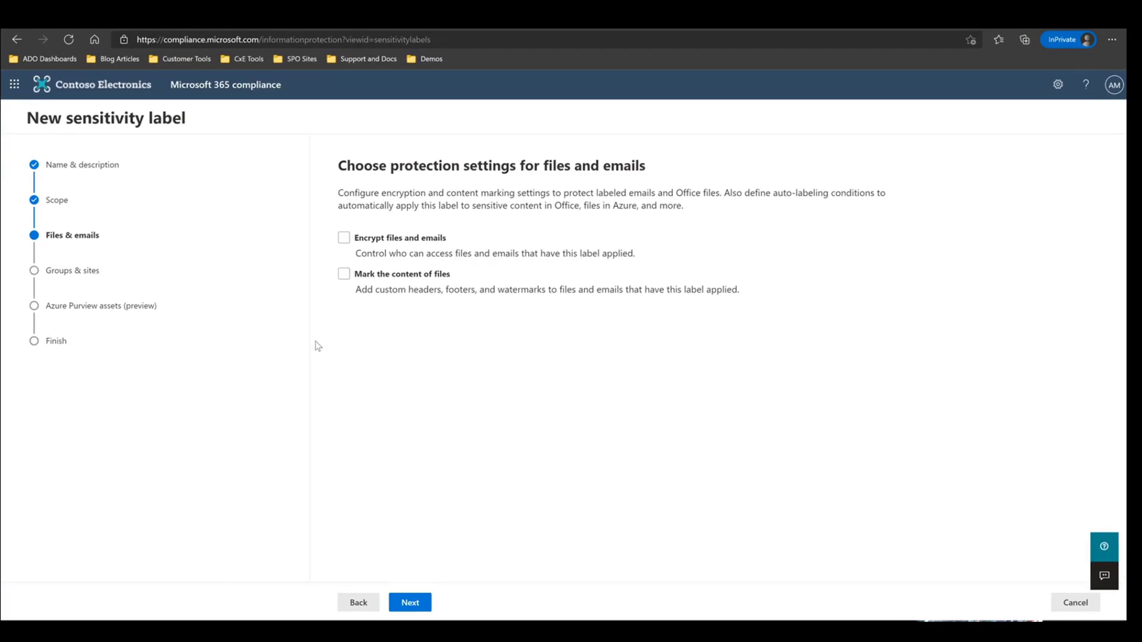
left_click(344, 273)
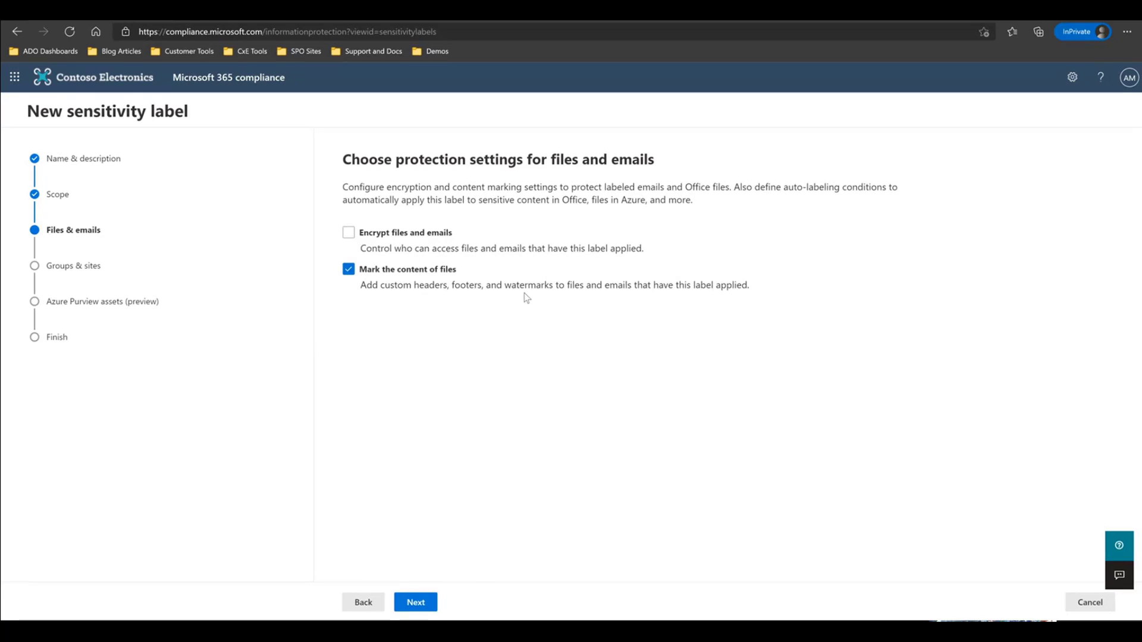
left_click(422, 603)
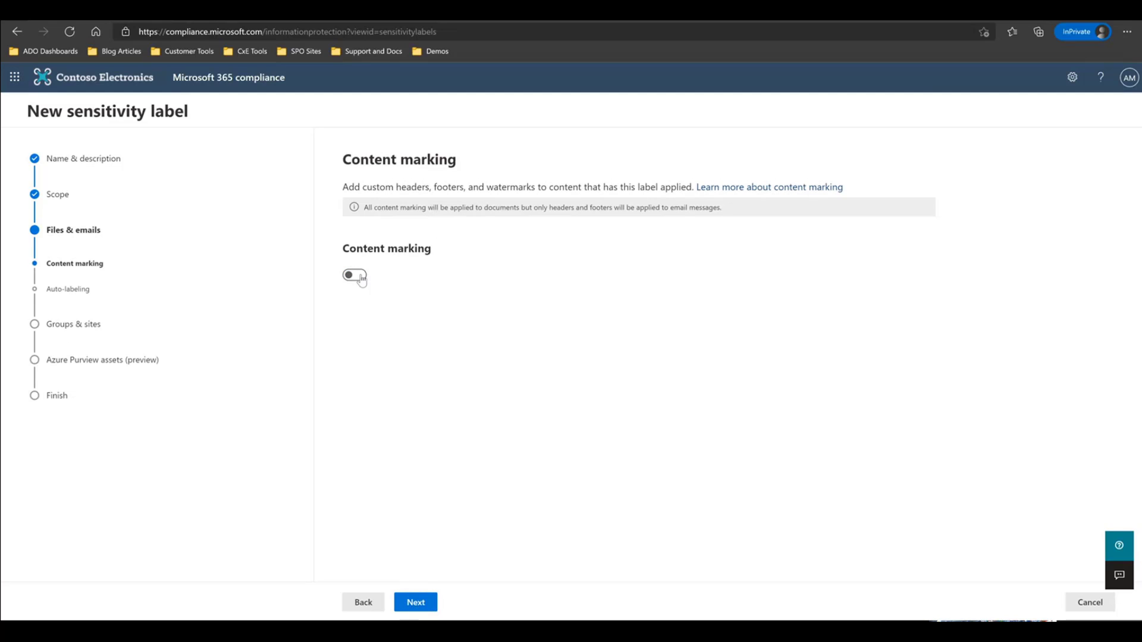
Turn on content marking and add a watermark reading "Classification - Public" in green.
left_click(360, 278)
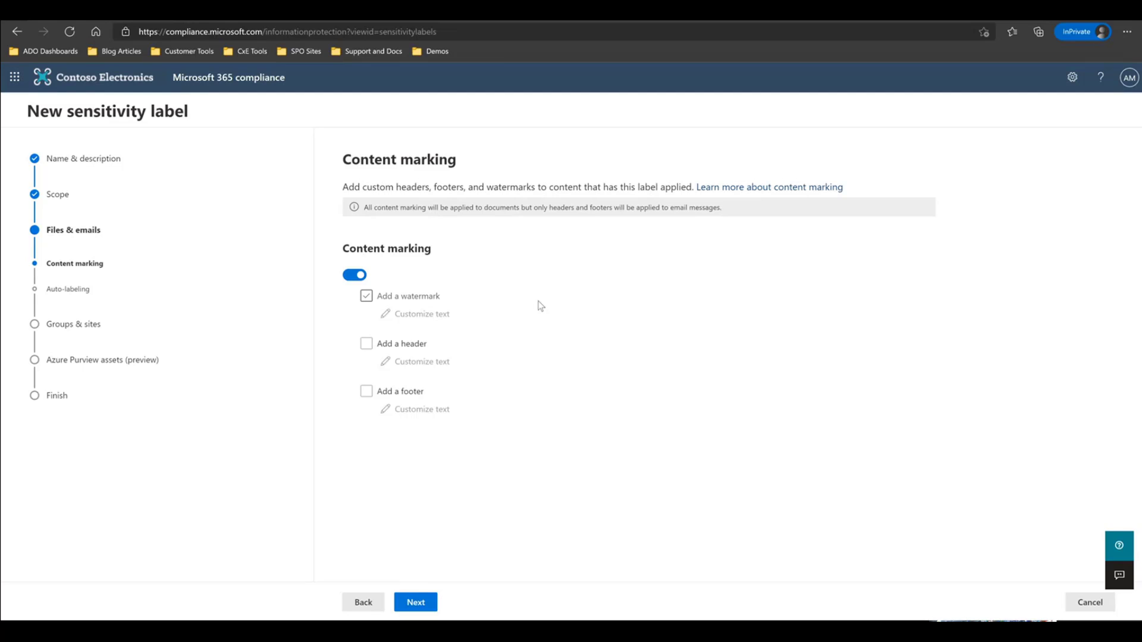
left_click(367, 296)
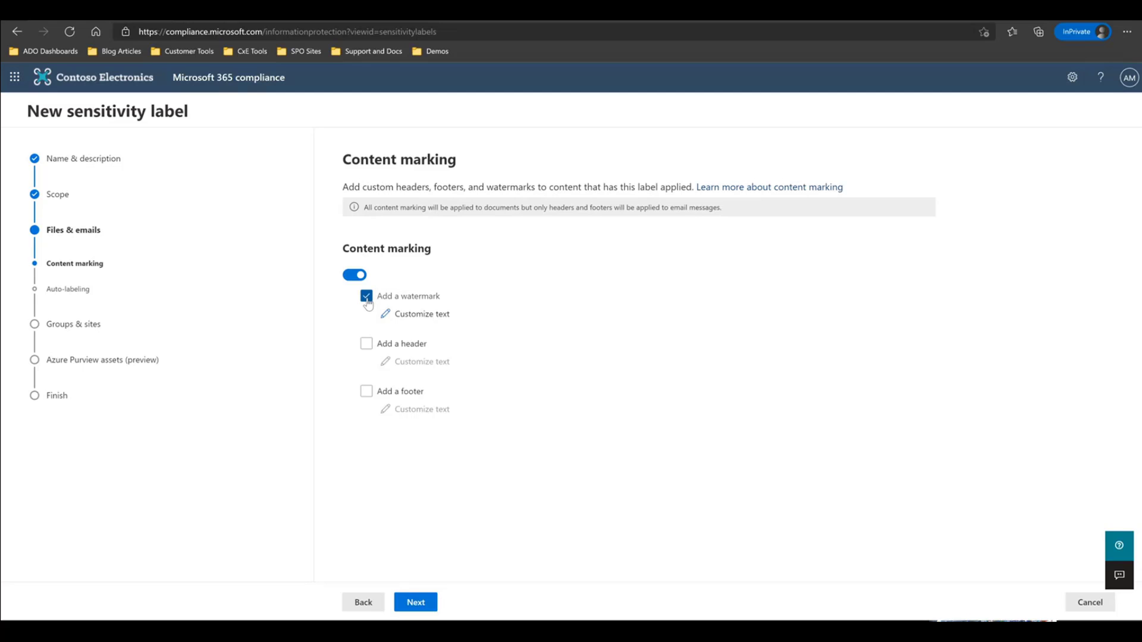
left_click(432, 318)
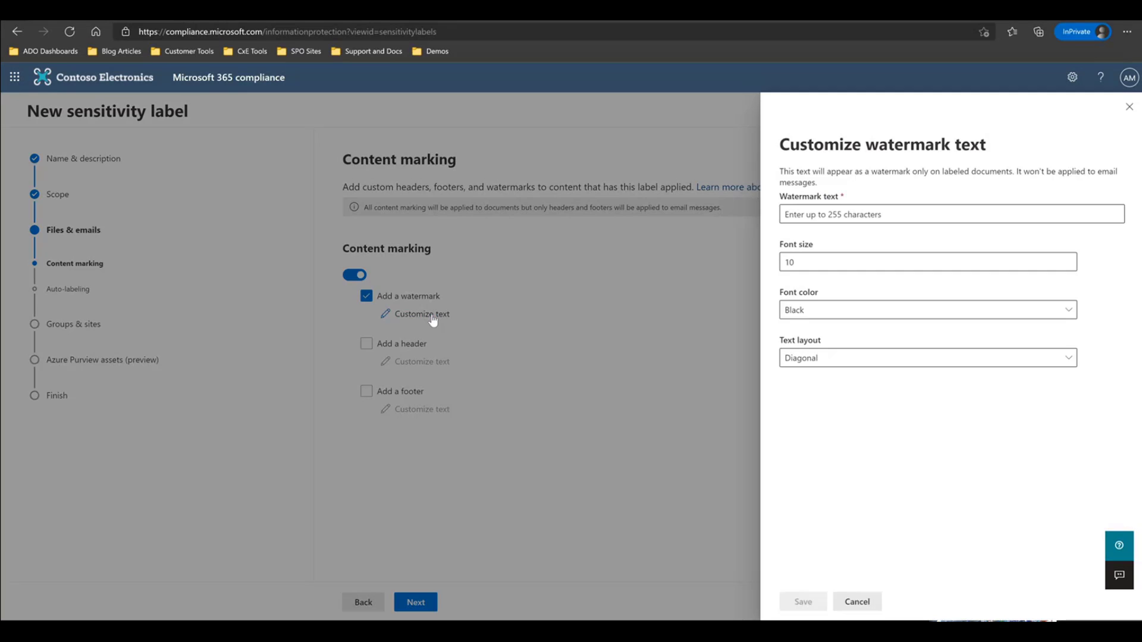
left_click(804, 215)
left_click(807, 216)
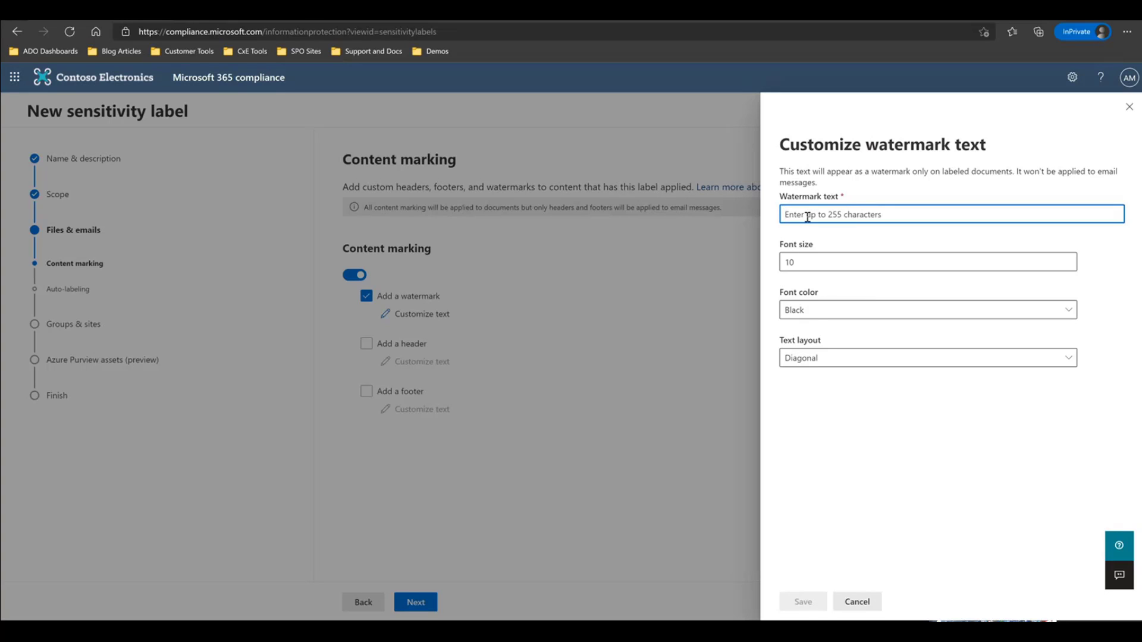
type("Classification - Public")
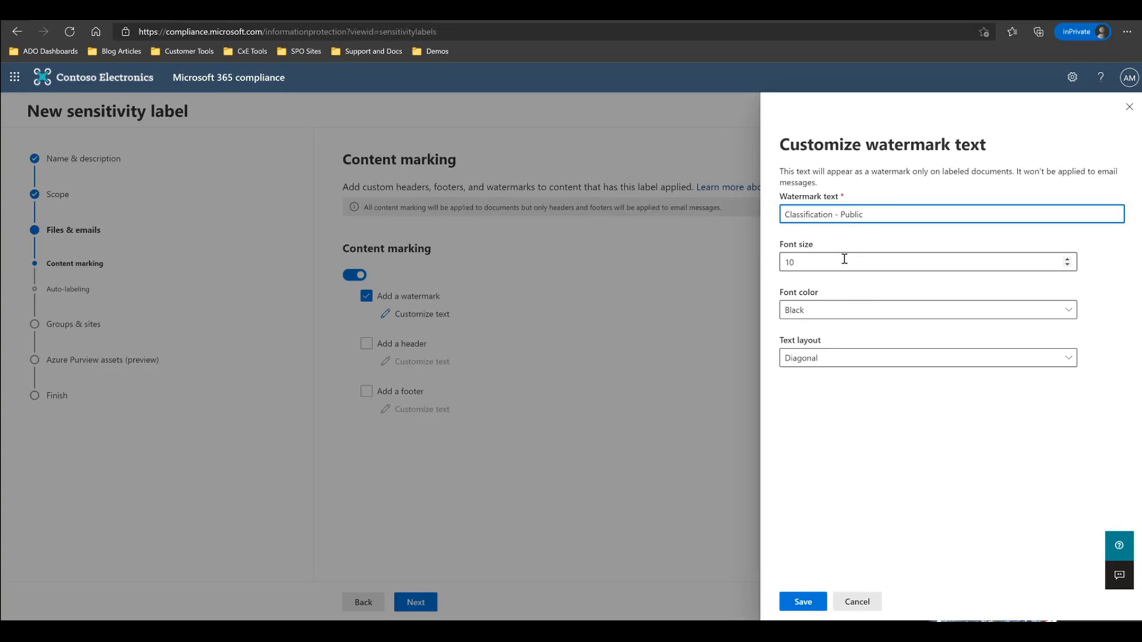
left_click(829, 314)
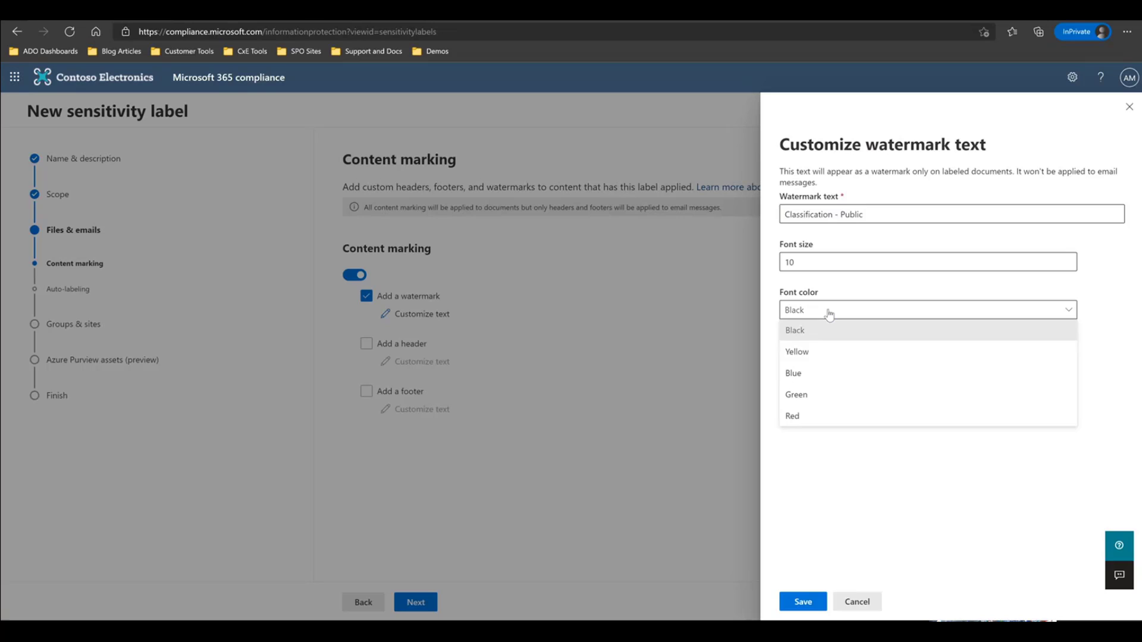
left_click(809, 394)
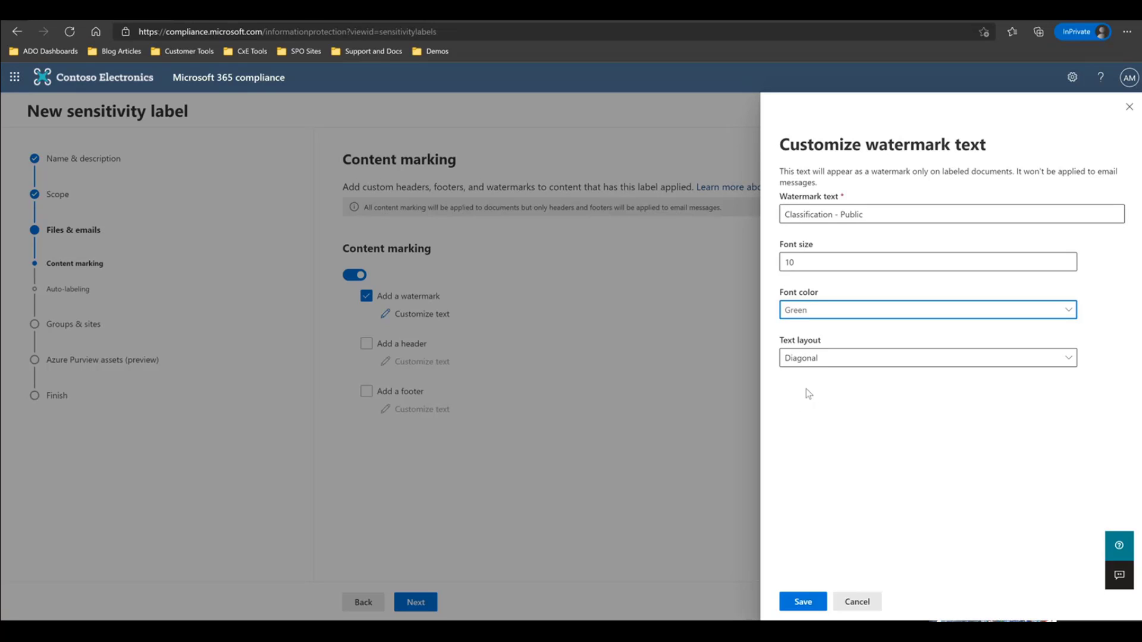
left_click(803, 603)
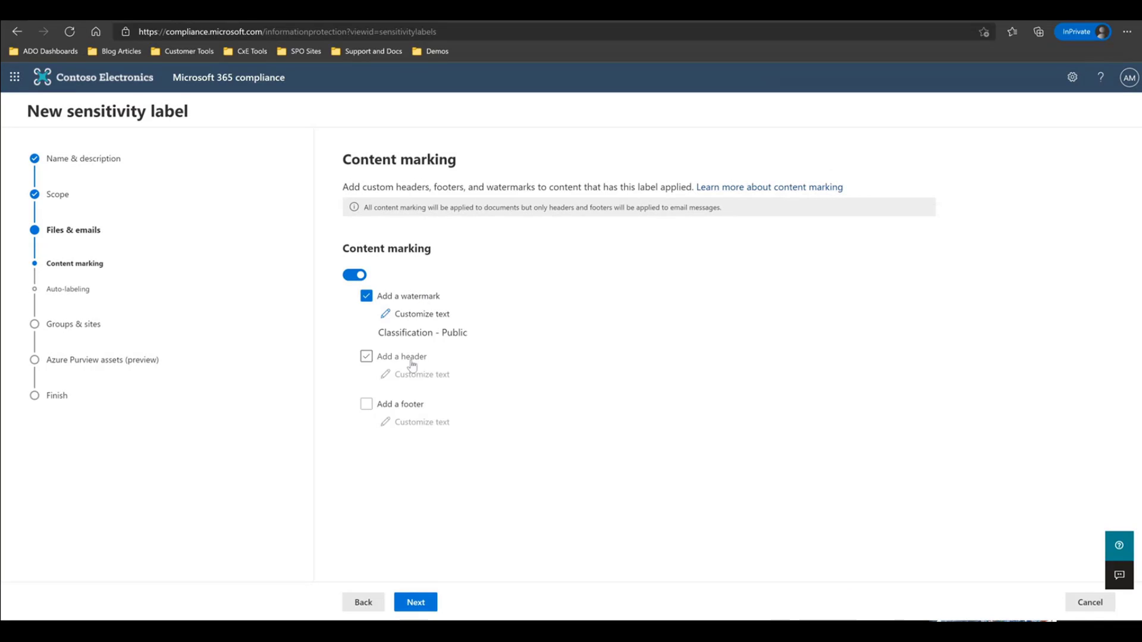
Add a header reading "Classification - Public" in green with centered alignment.
left_click(366, 356)
left_click(430, 375)
left_click(846, 204)
type("Classification - Public")
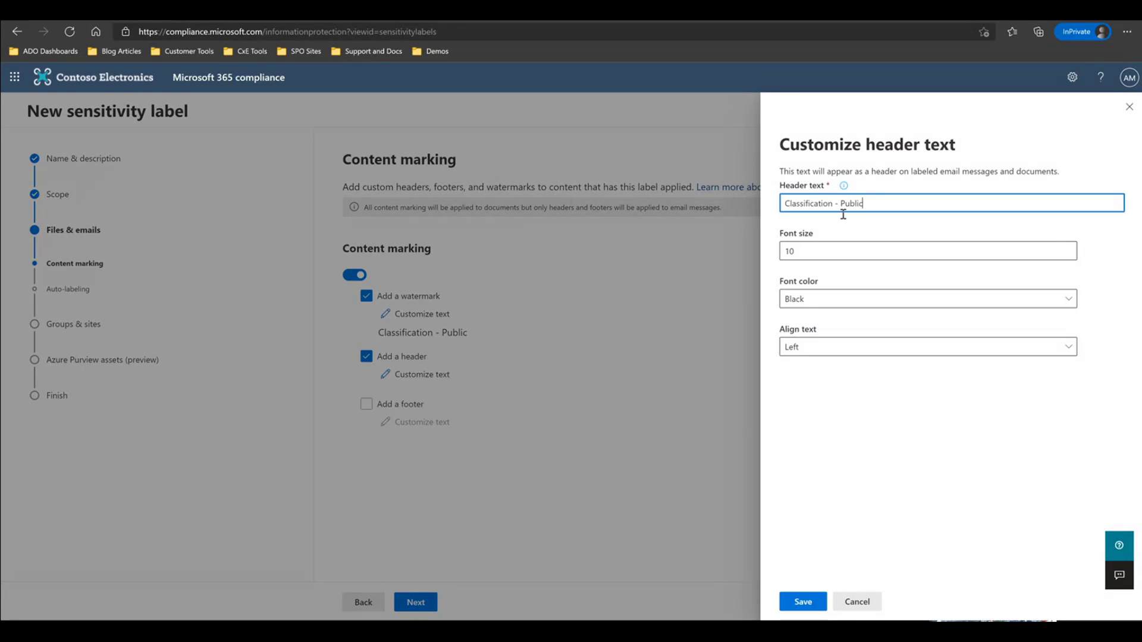
left_click(804, 304)
left_click(809, 386)
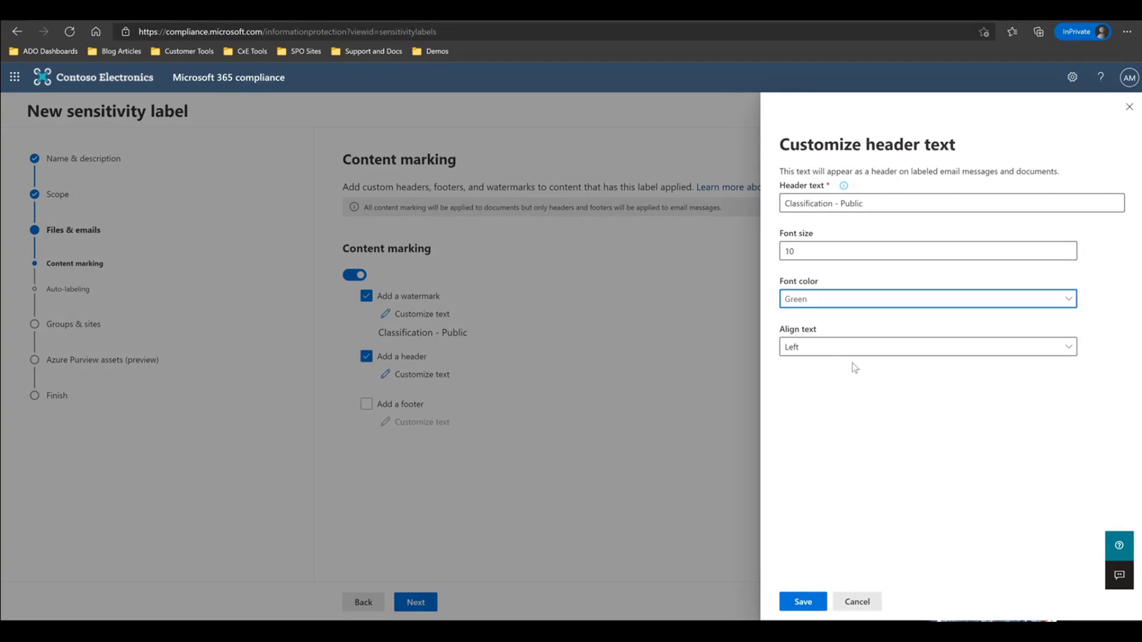
left_click(810, 350)
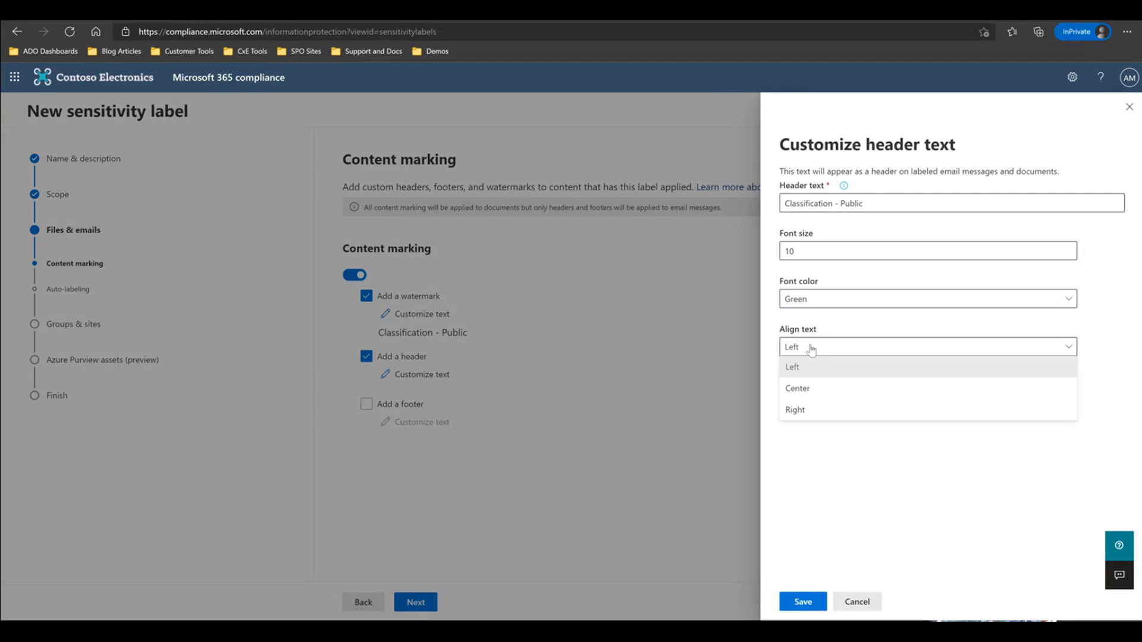
left_click(815, 391)
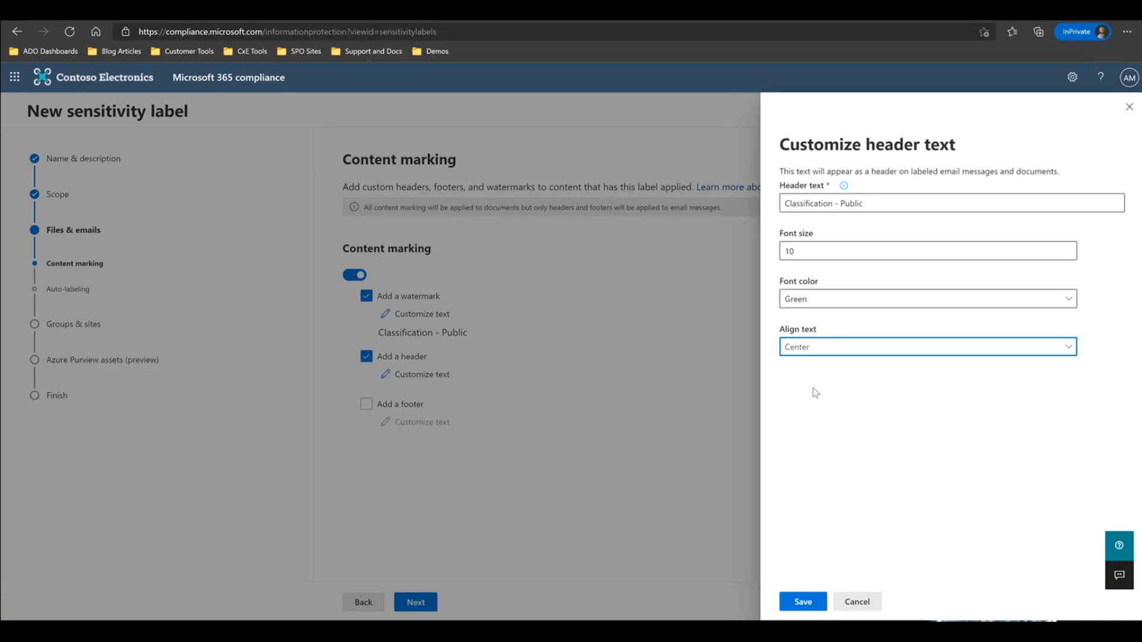
left_click(804, 602)
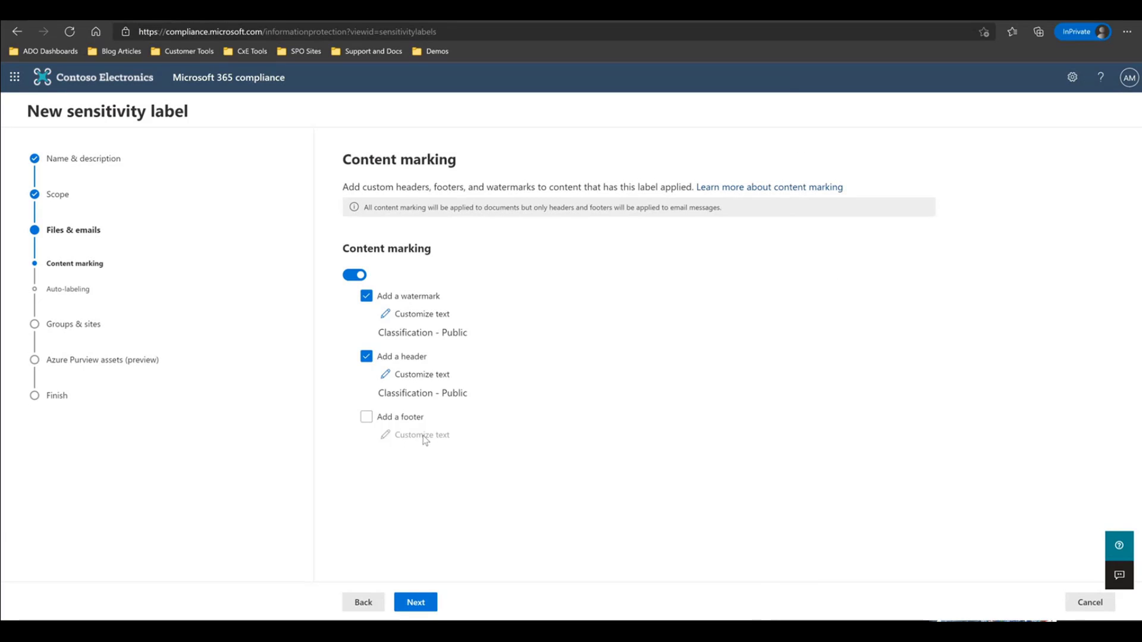
Add a footer reading "Classification - Public" in green with centered alignment, and accept the content marking settings.
left_click(366, 416)
left_click(423, 434)
left_click(820, 200)
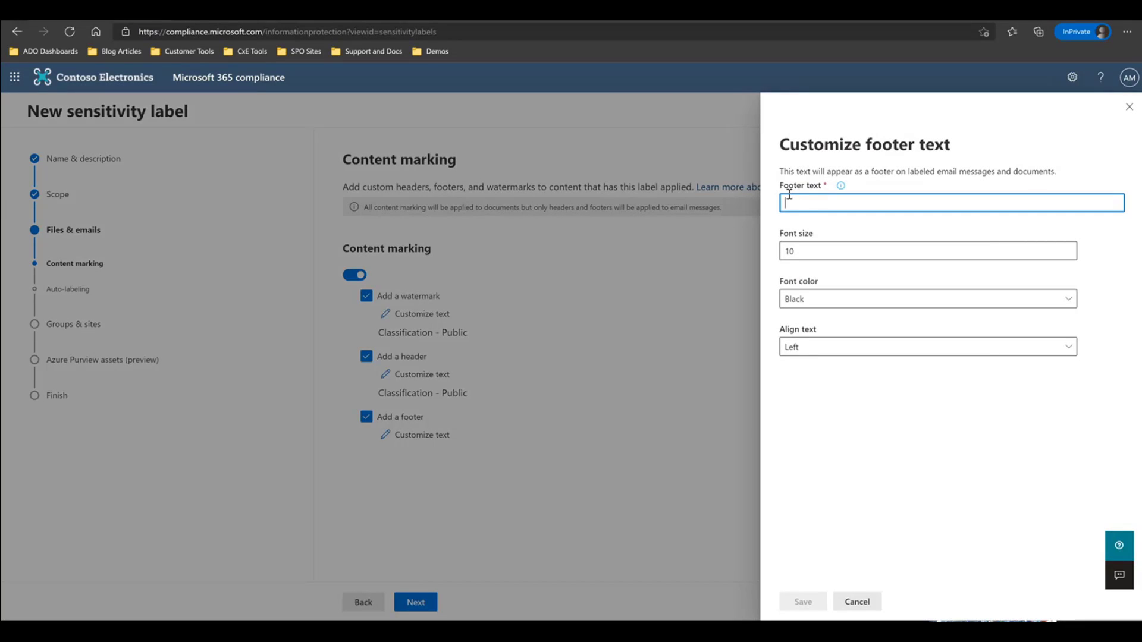
type("Classification - Public")
left_click(806, 299)
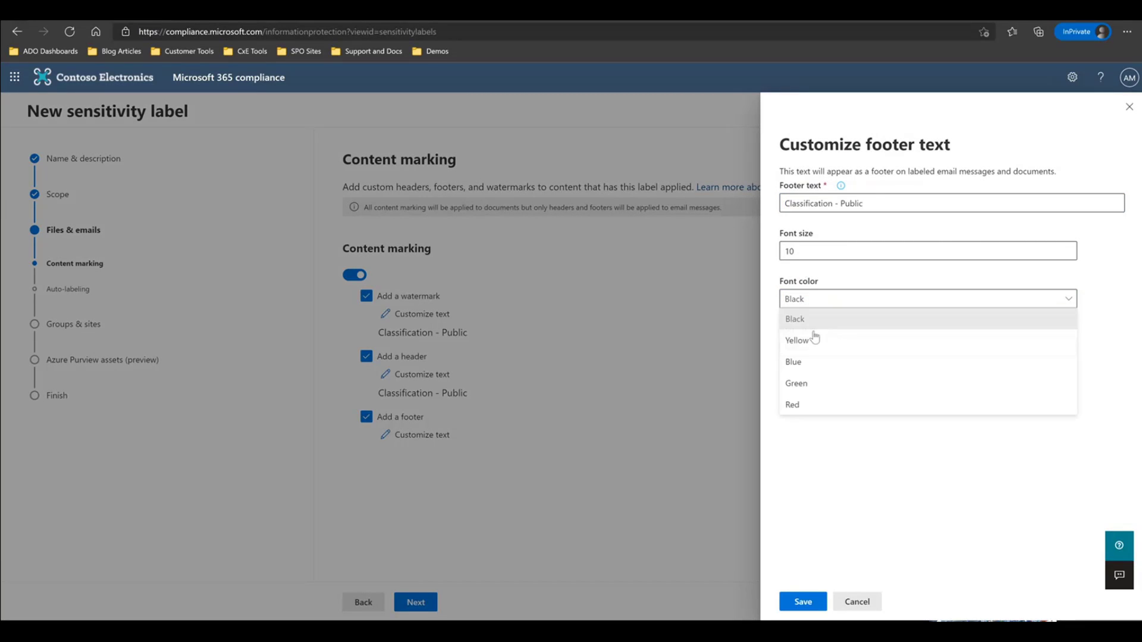
left_click(810, 383)
left_click(818, 350)
left_click(812, 387)
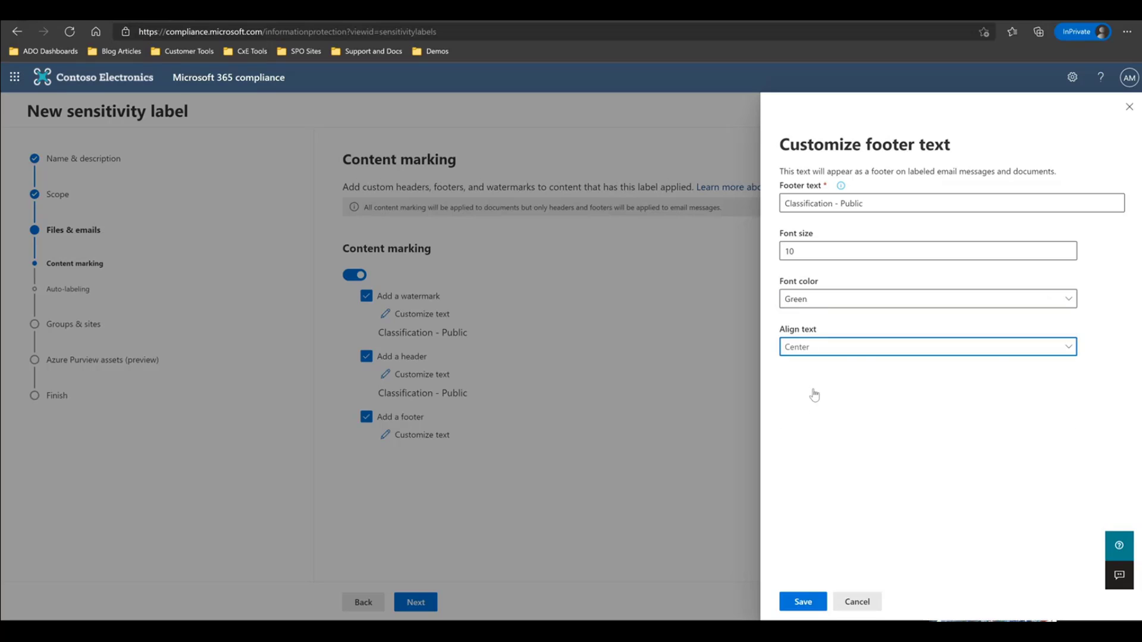
left_click(797, 605)
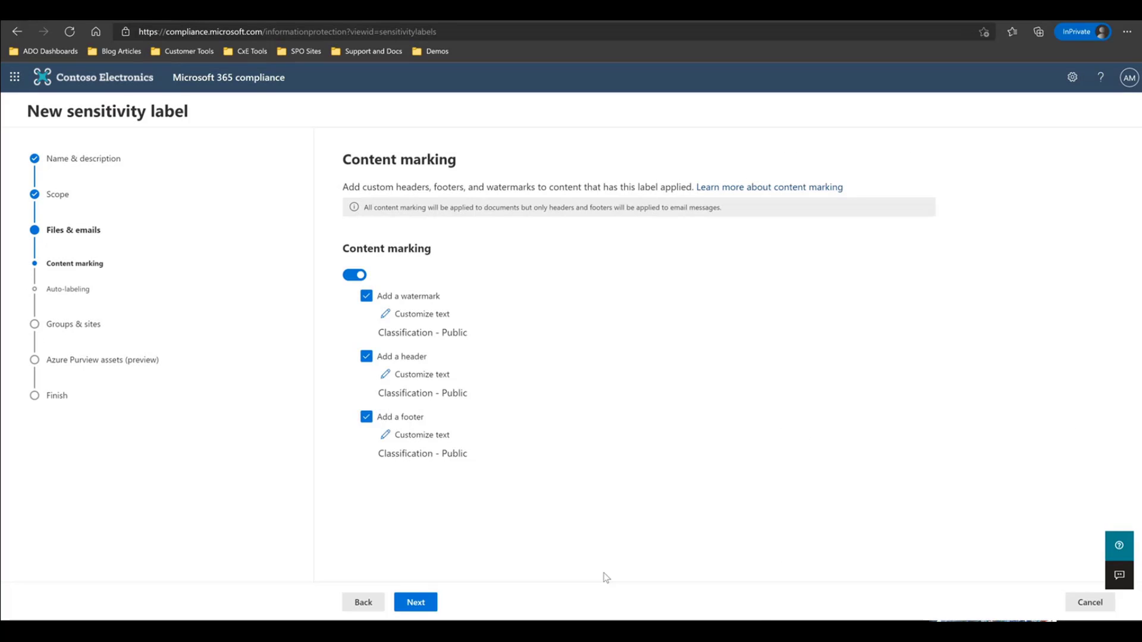
left_click(417, 603)
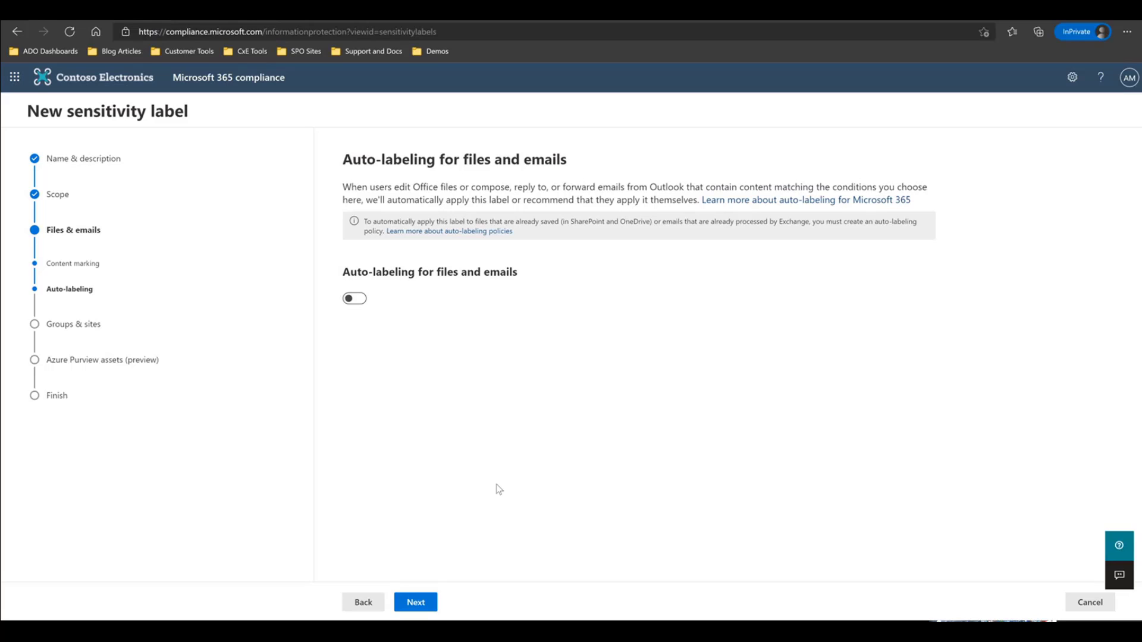
Leave the auto-labeling, groups and sites, and database column settings at their defaults, and create the Public label.
left_click(415, 603)
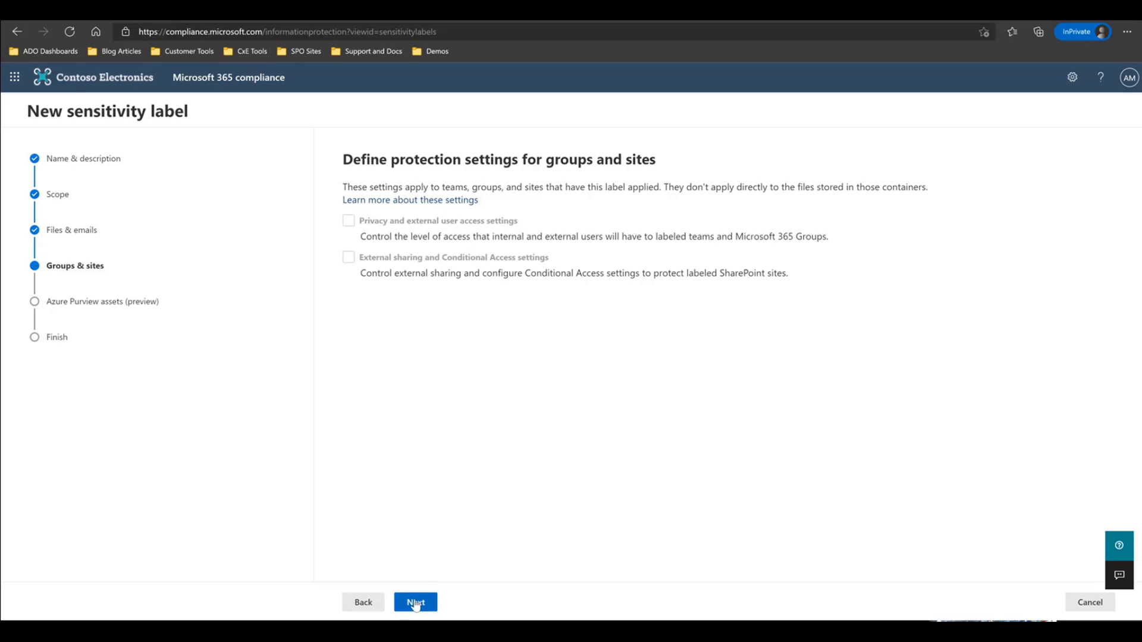
left_click(415, 603)
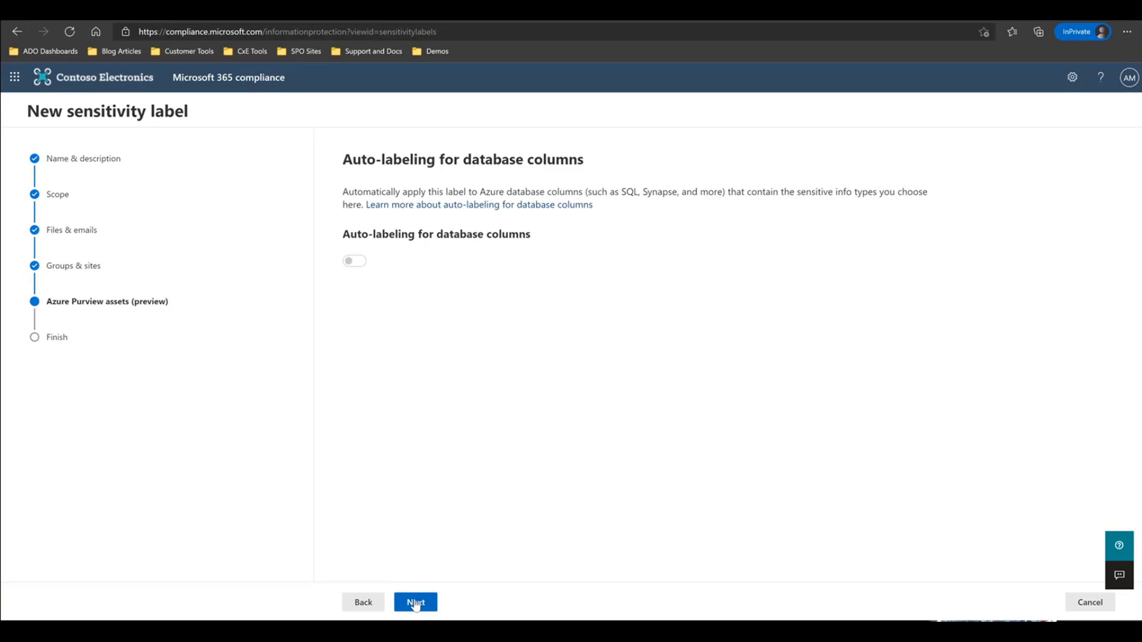
left_click(416, 603)
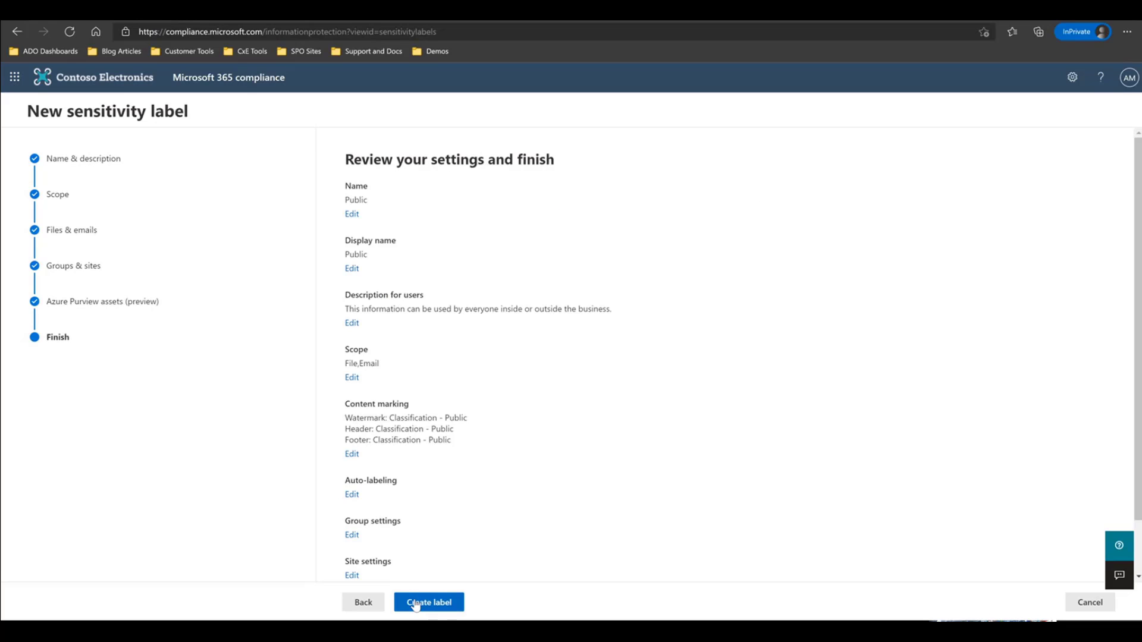
left_click(416, 603)
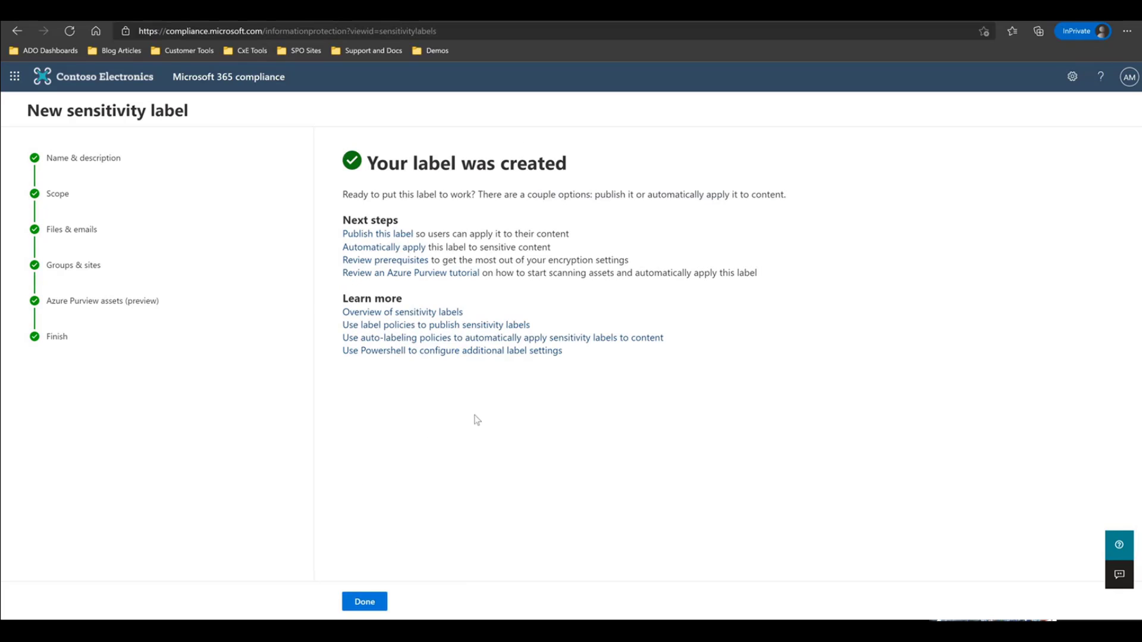
left_click(365, 602)
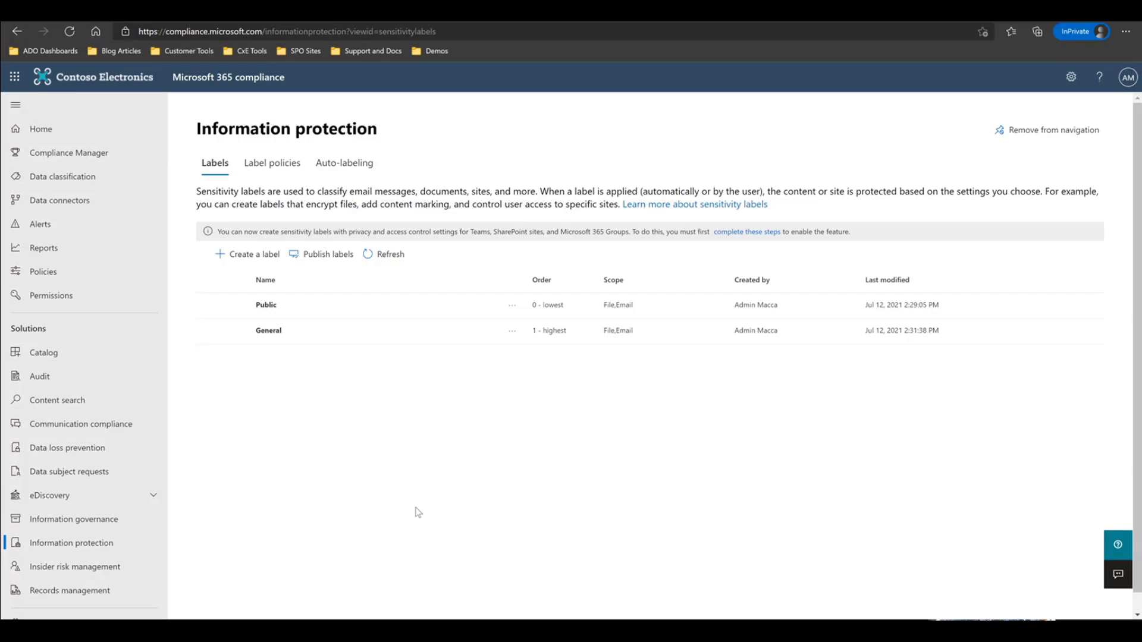
Start a new sensitivity label with the name, display name and user description all set to "Confidential".
left_click(246, 258)
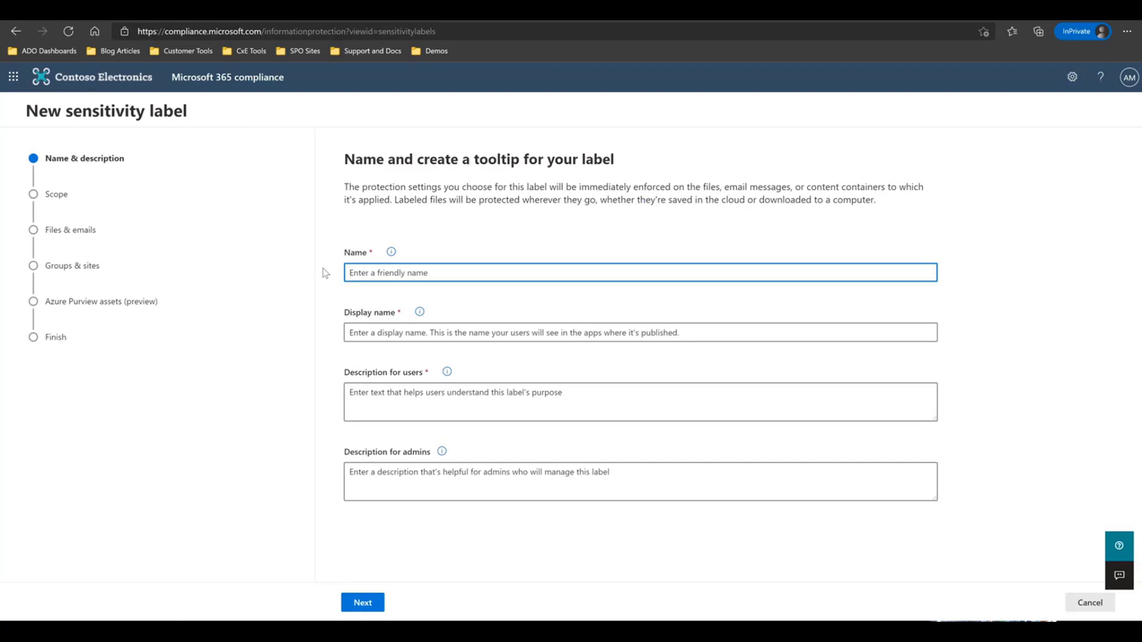
type("Confidential")
key("Tab")
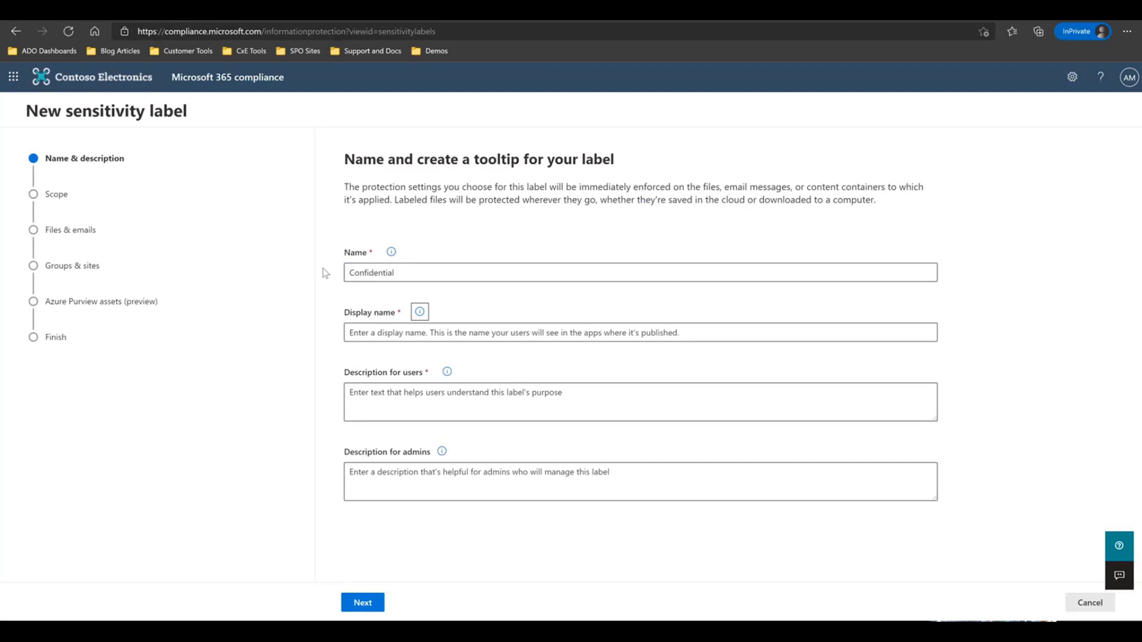
left_click(361, 333)
type("Confidential")
left_click(365, 393)
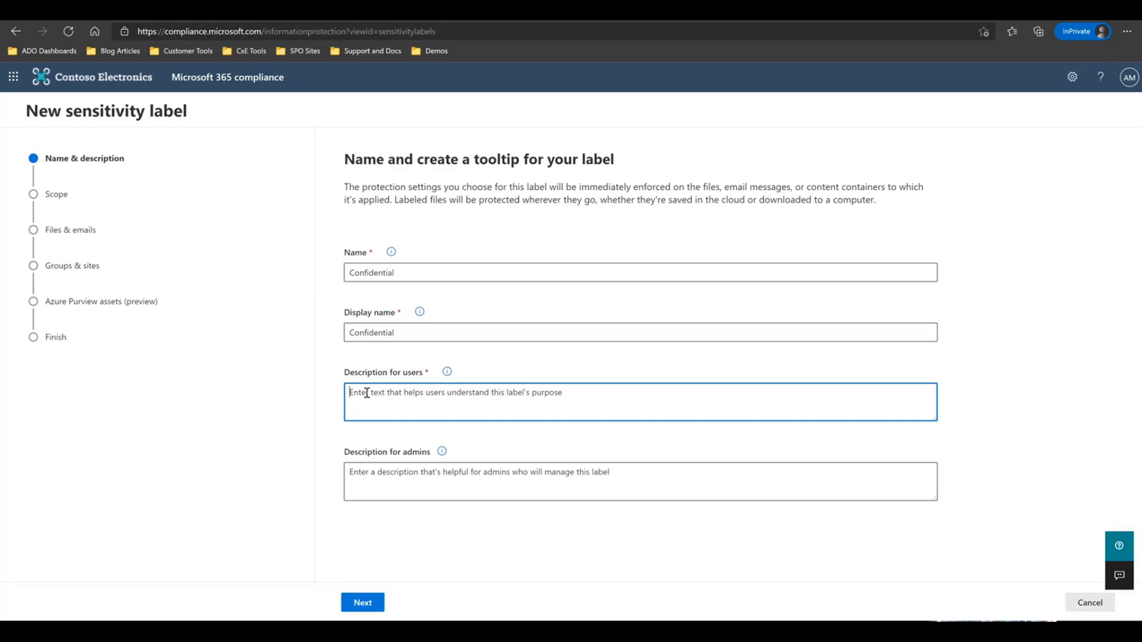
type("Confidential")
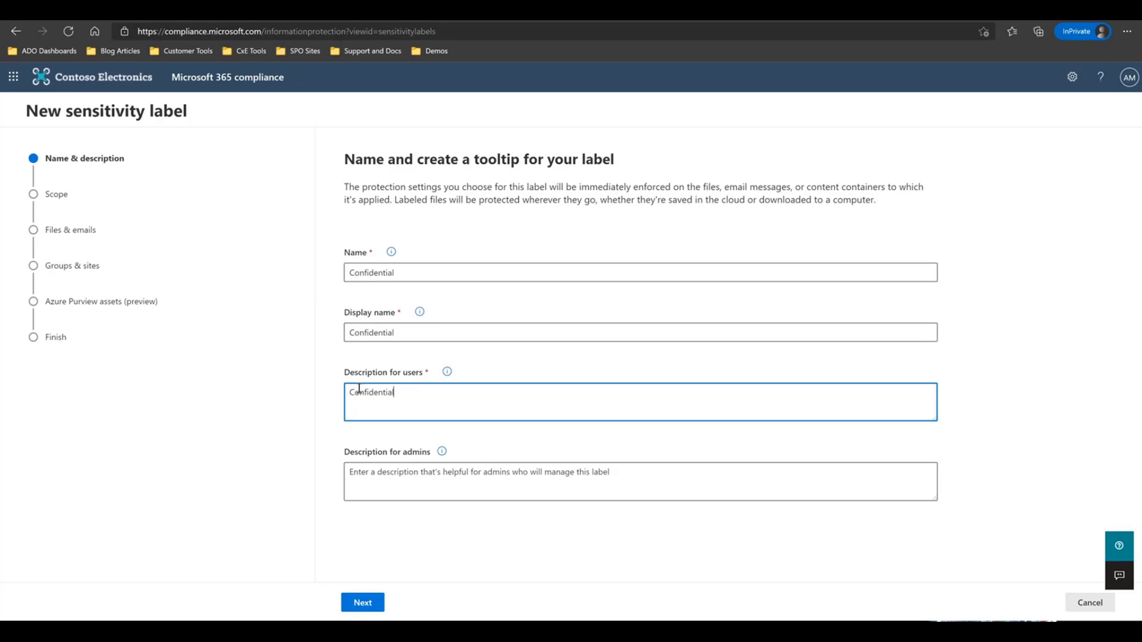
left_click(362, 605)
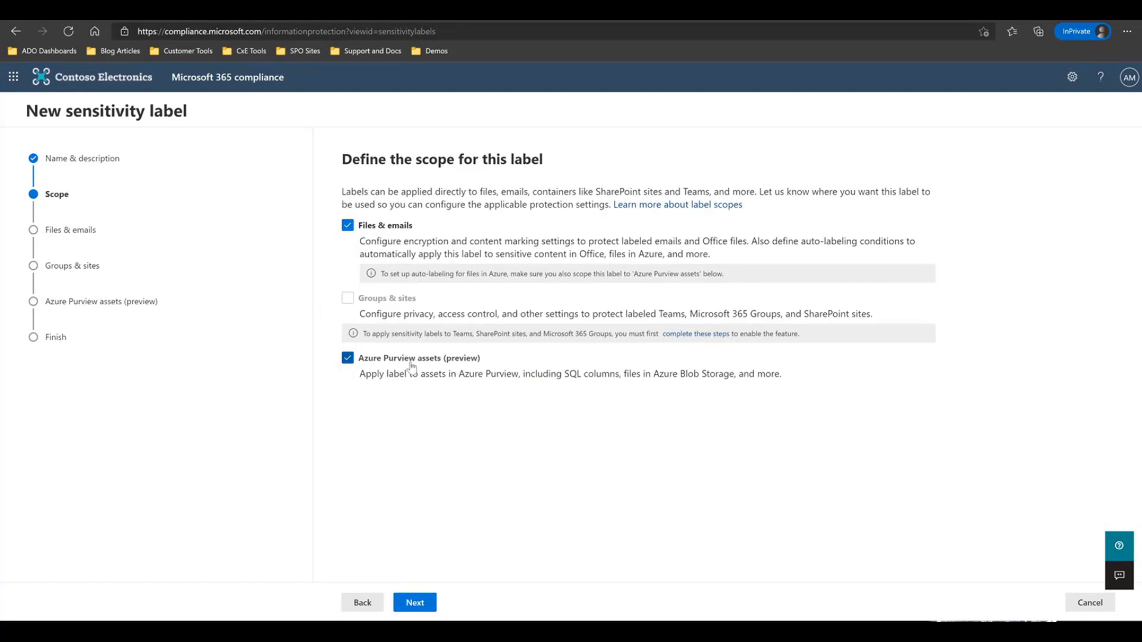
Exclude Azure Purview assets from the scope, leave the protection and auto-labeling settings off, and create the Confidential label.
left_click(348, 358)
left_click(416, 605)
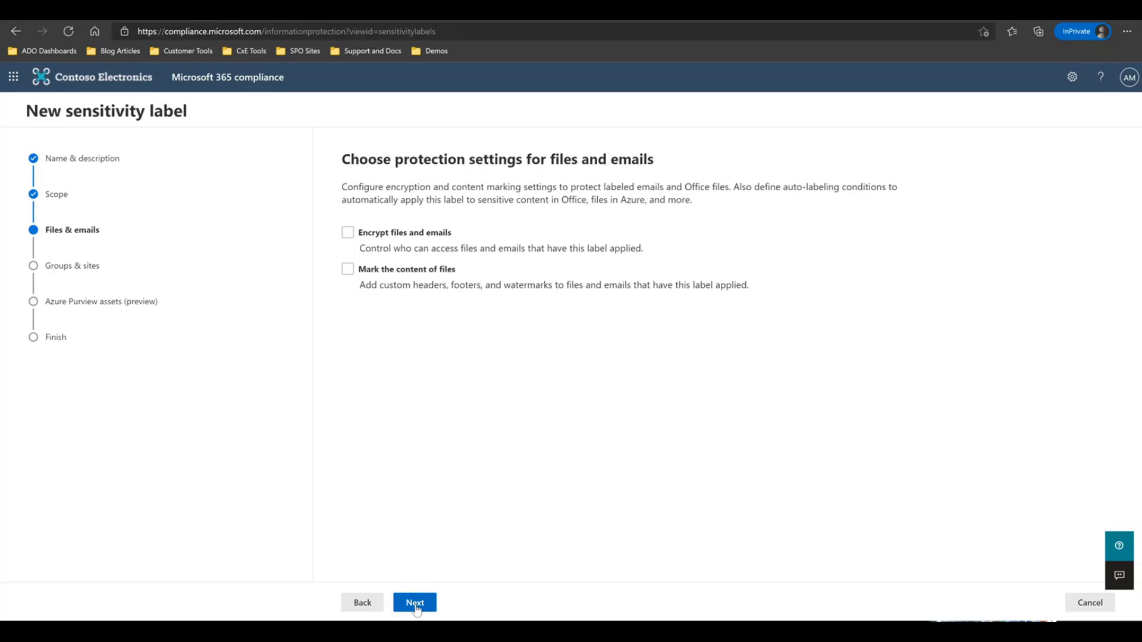
left_click(416, 604)
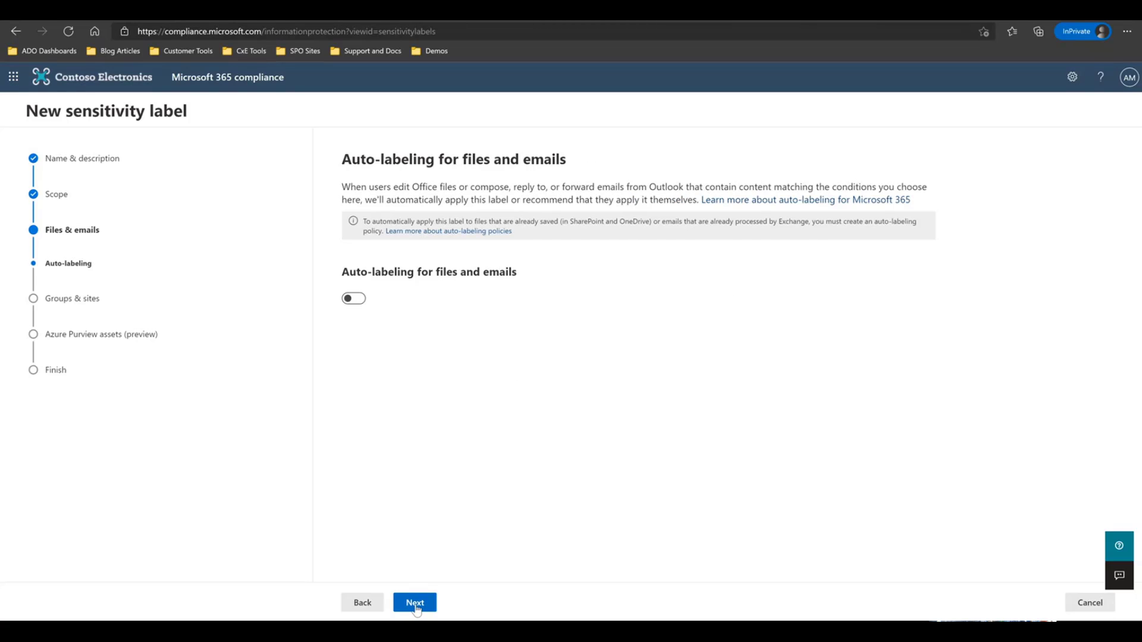
left_click(415, 604)
left_click(416, 605)
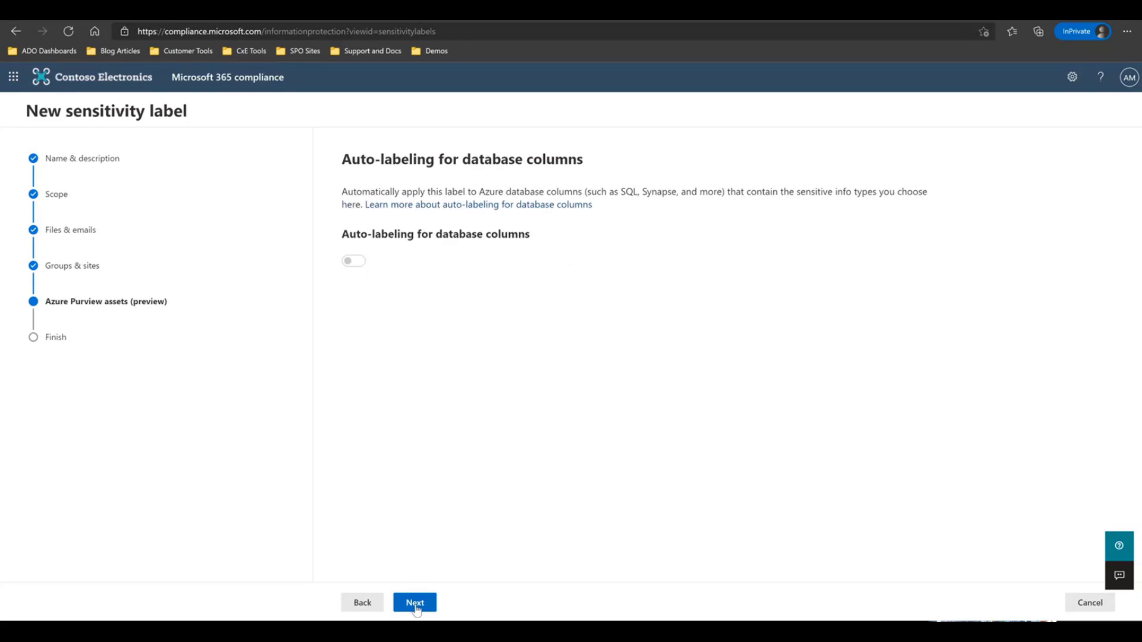
left_click(416, 604)
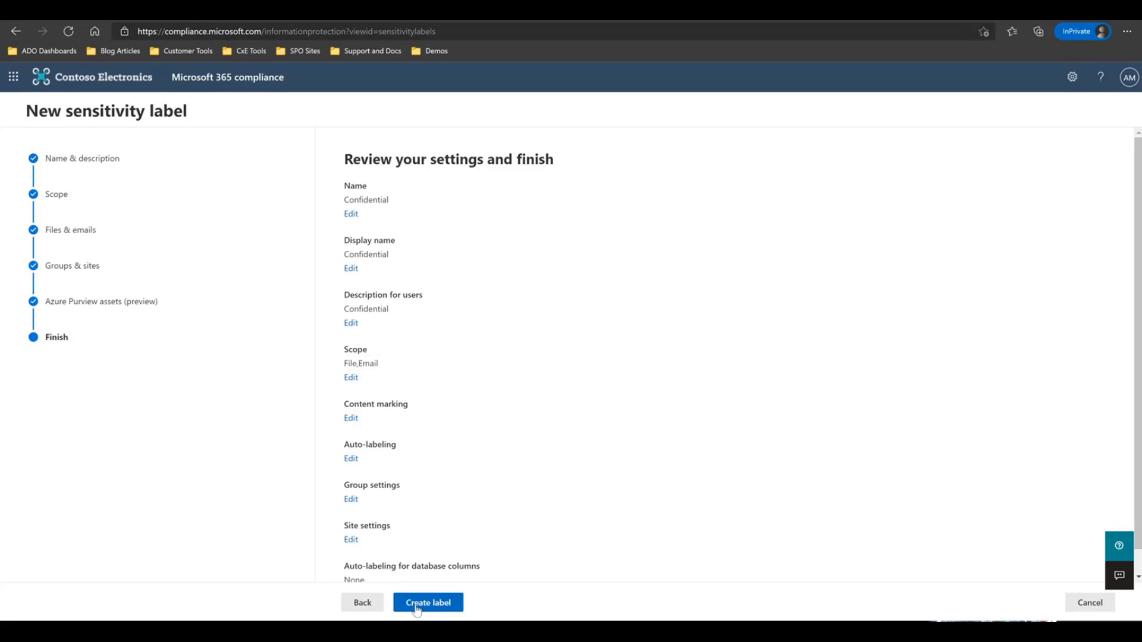
left_click(416, 604)
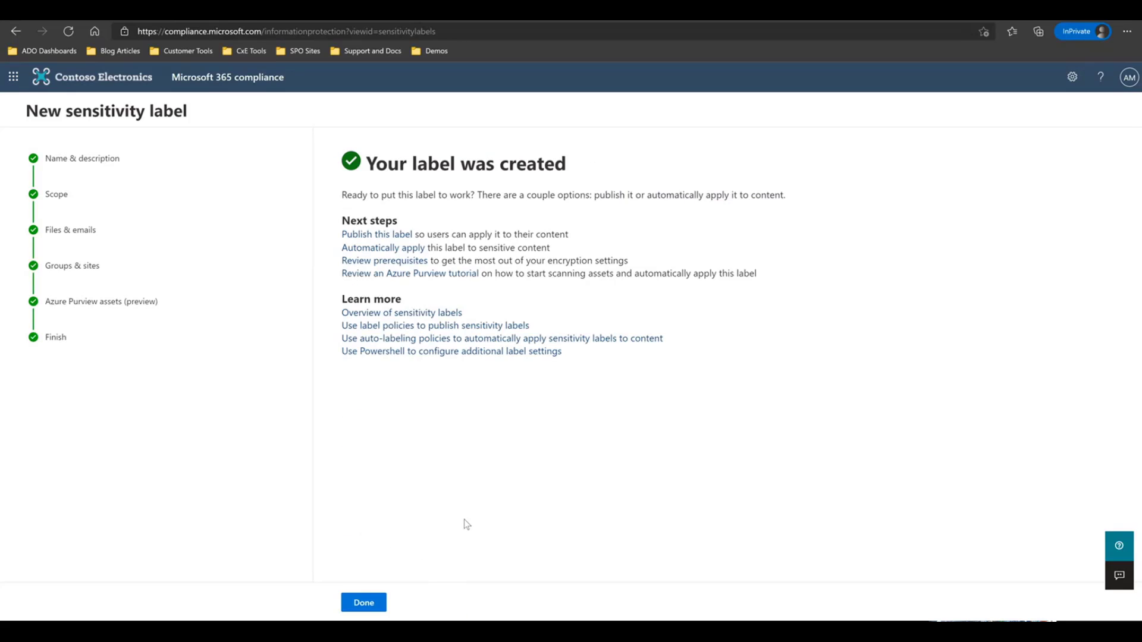
left_click(364, 603)
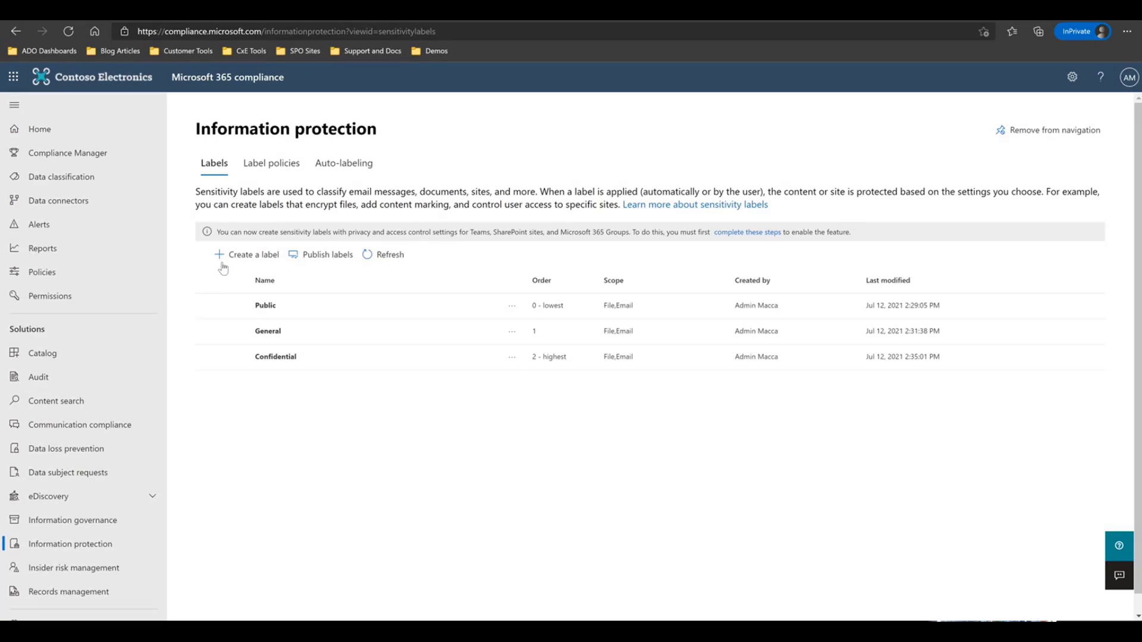
Add a sub label under Confidential with the name and display name "Recipients Only".
left_click(512, 358)
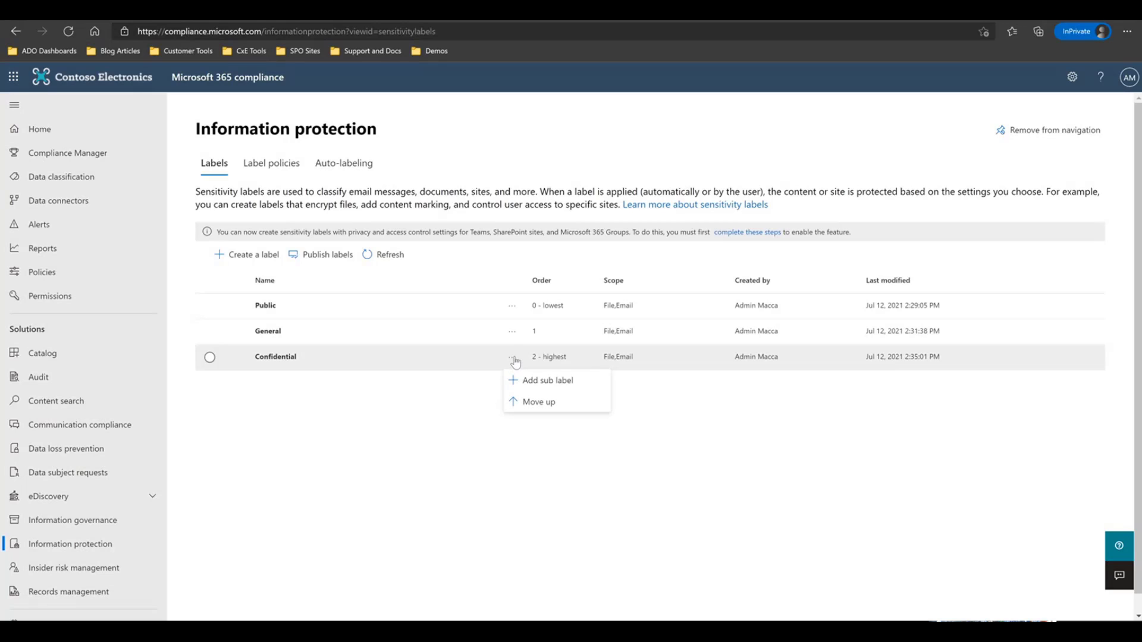
left_click(540, 384)
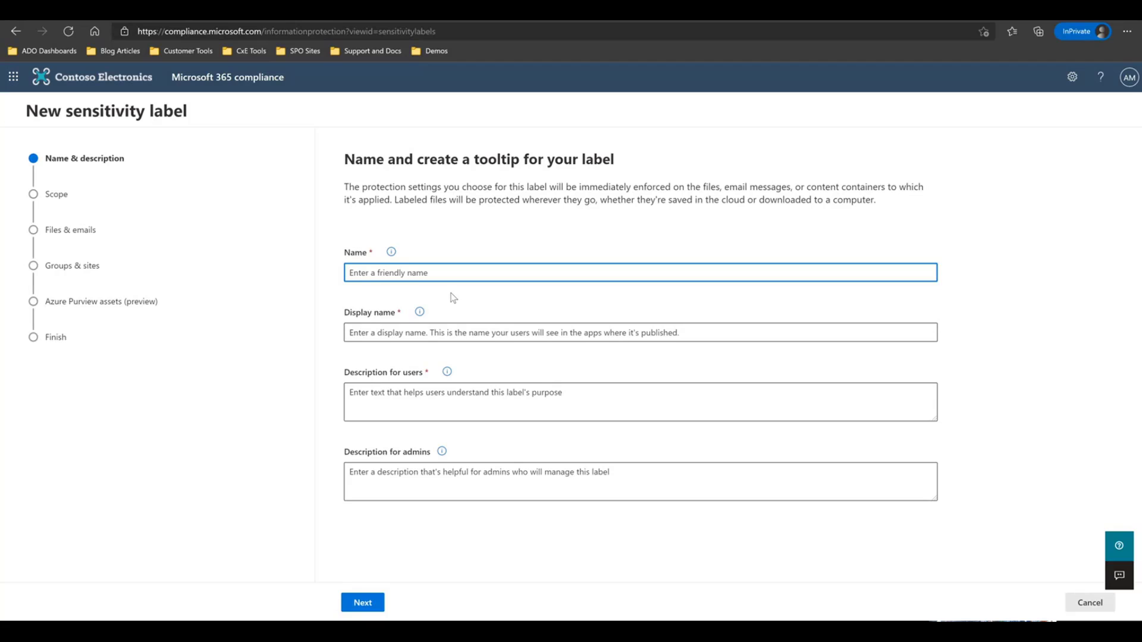
type("Recipients Only")
left_click_drag(414, 274, 306, 269)
key("ctrl+c")
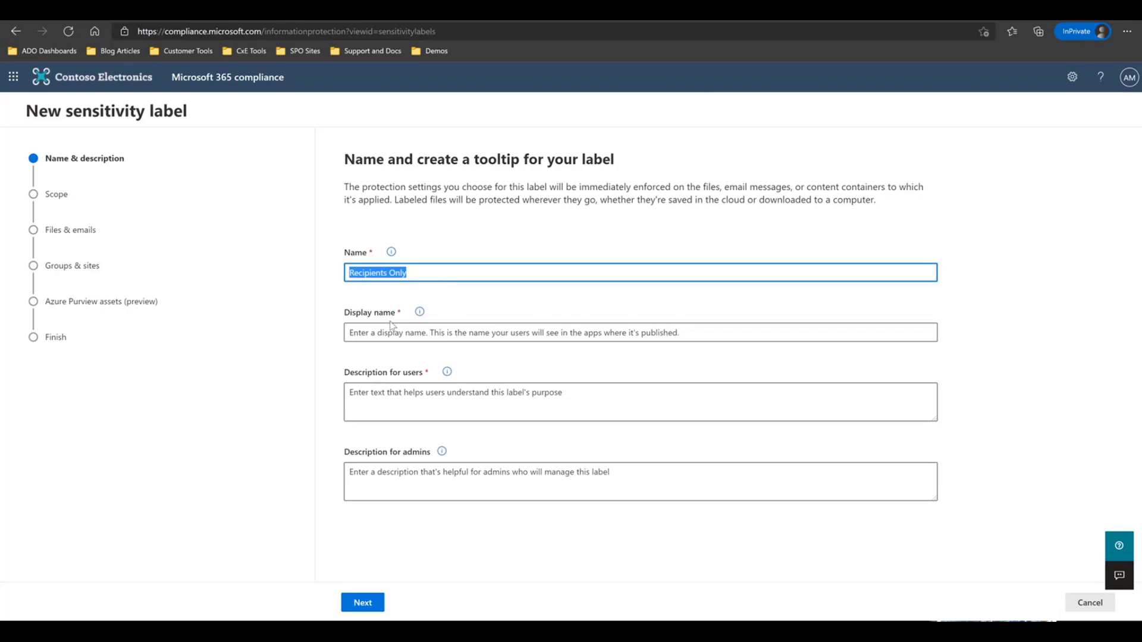
left_click(382, 332)
key("ctrl+v")
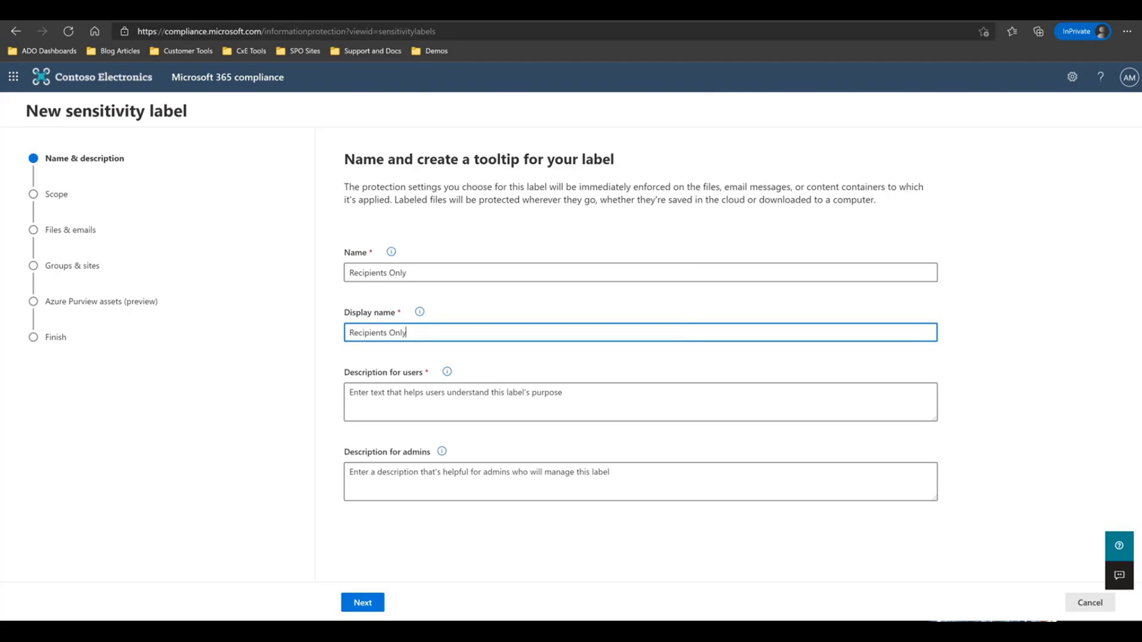
key("Tab")
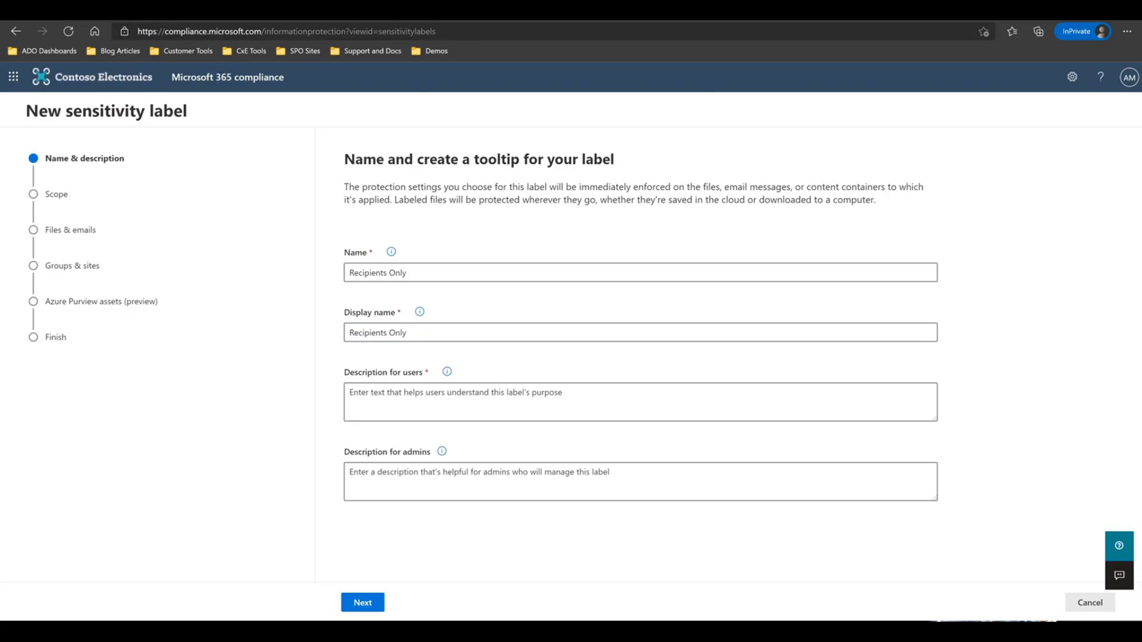
Enter the user description "This data includes sensitive business information and meant to be consumed based on a need-to-know basis.".
left_click(365, 392)
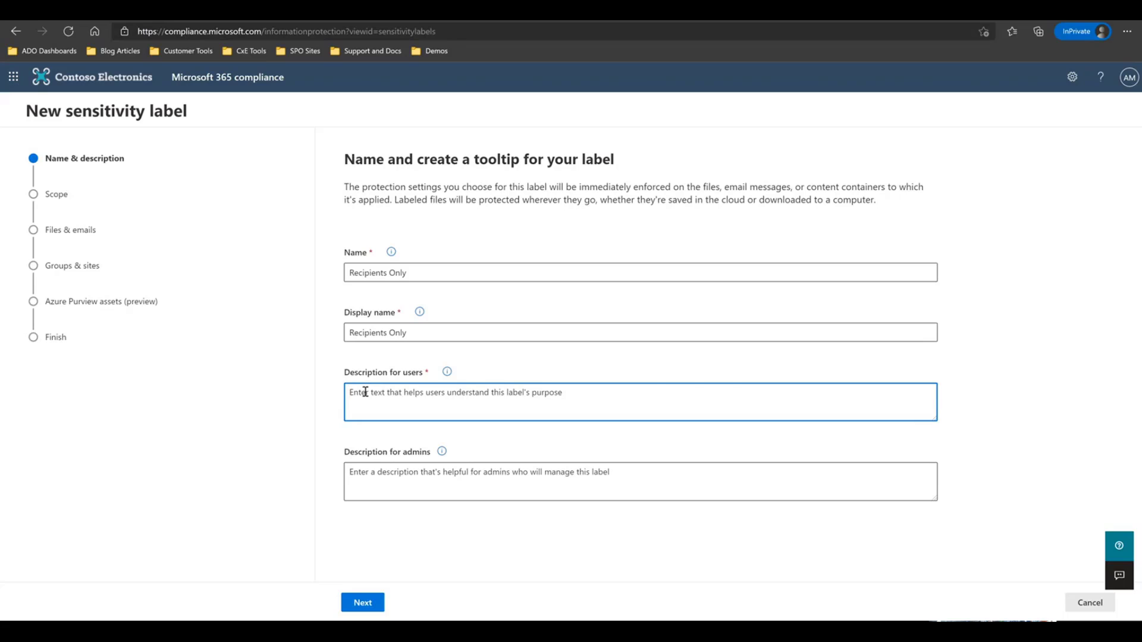
type("This data includes sensitive business information and meant to be consumed based on a need-to-know basis.")
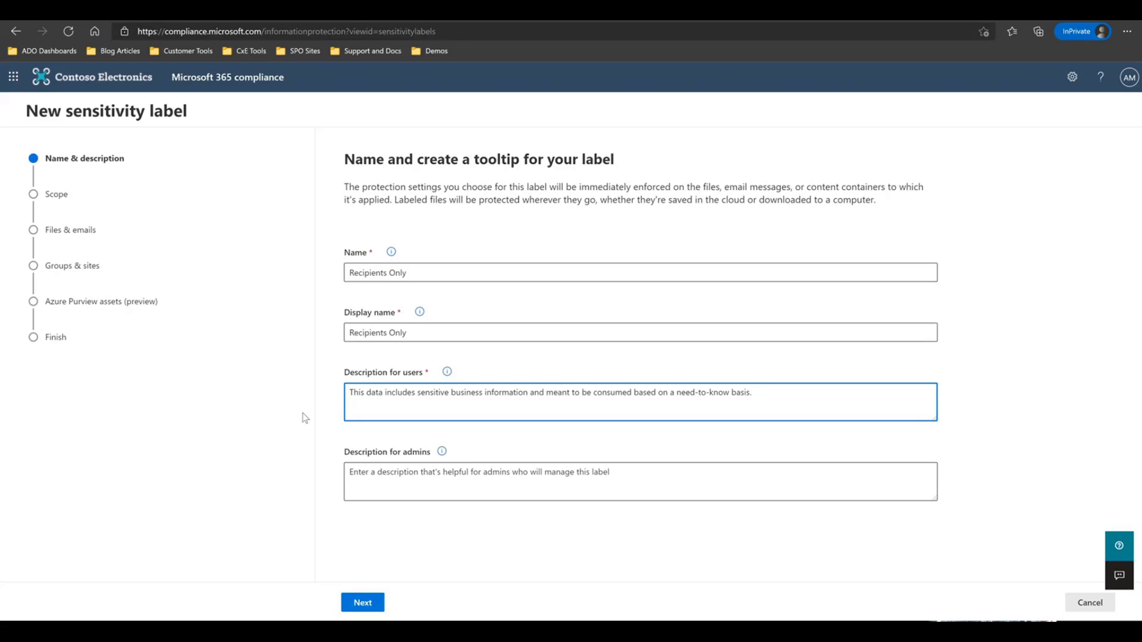
left_click(363, 604)
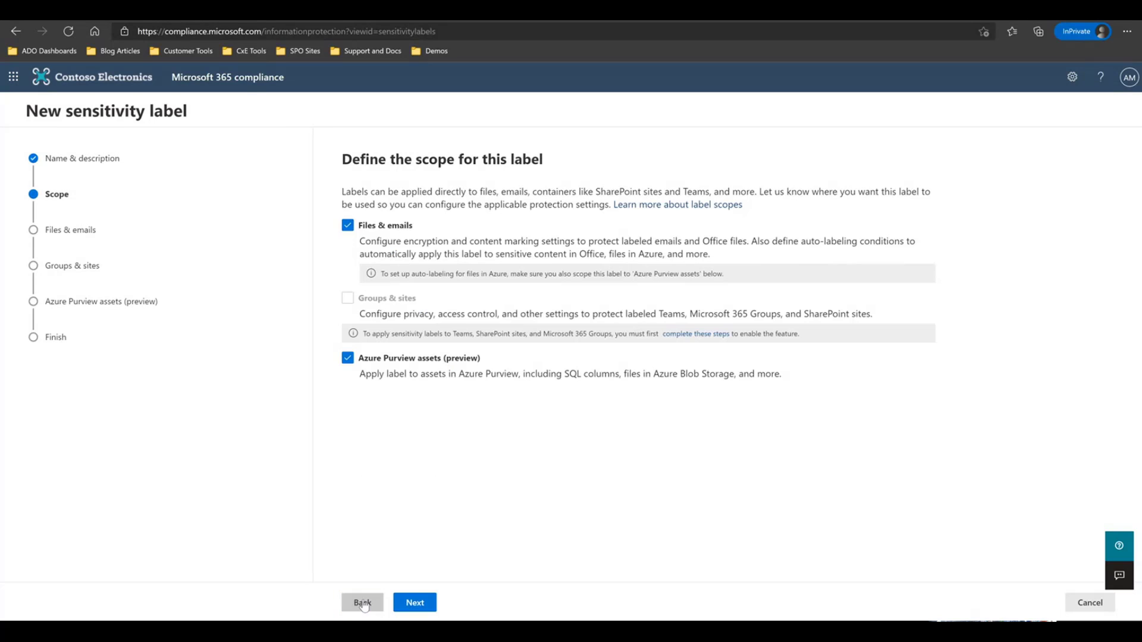
Exclude Azure Purview assets from the sub label's scope, and enable both encryption and content marking for files and emails.
left_click(348, 356)
left_click(414, 602)
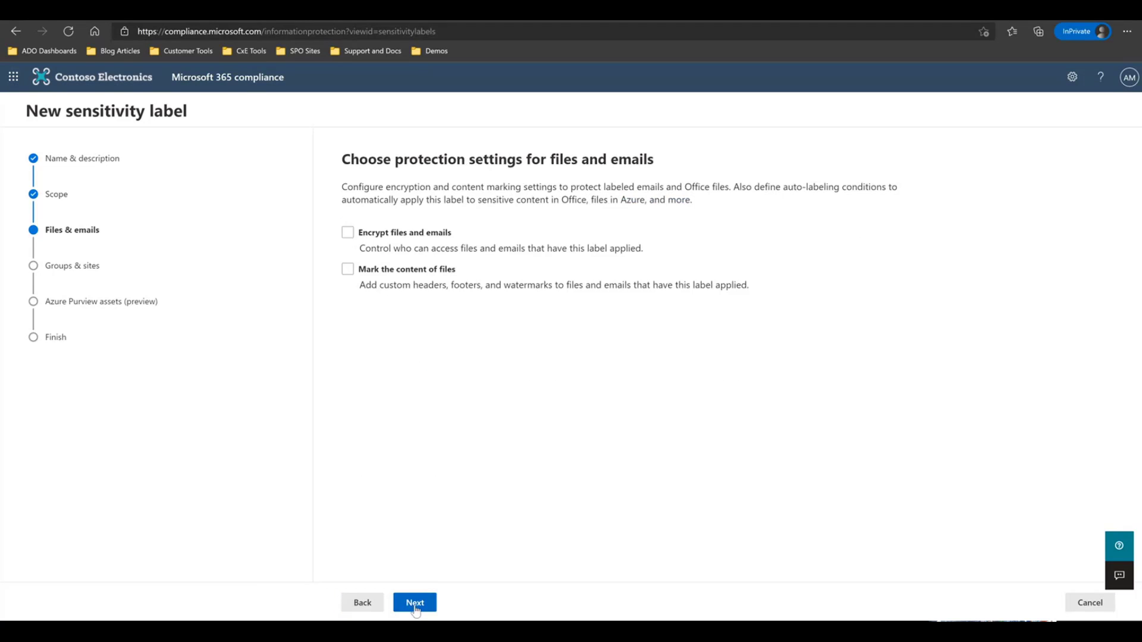
left_click(347, 232)
left_click(349, 271)
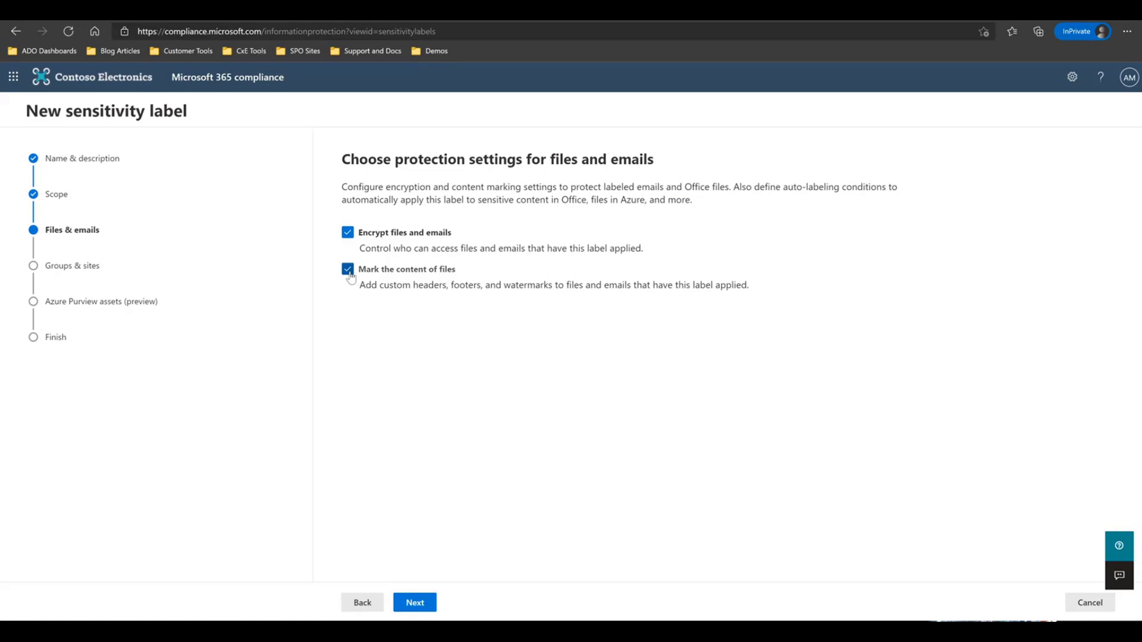
left_click(415, 602)
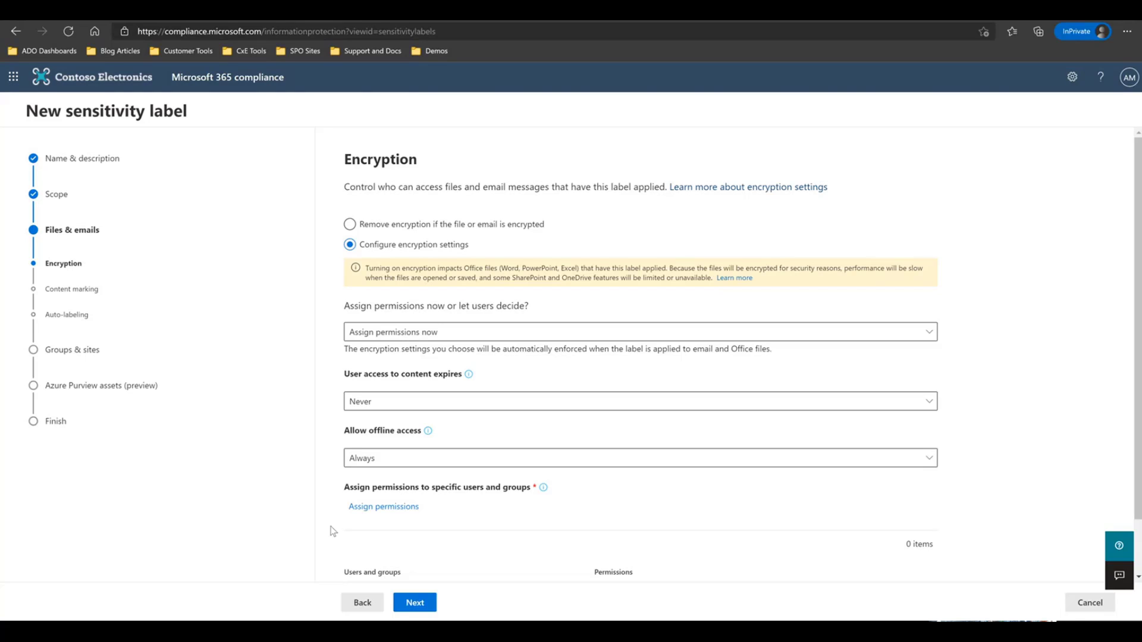
Configure encryption to let users assign permissions, enforcing Do Not Forward in Outlook and prompting for permissions in Word, PowerPoint and Excel.
left_click(421, 338)
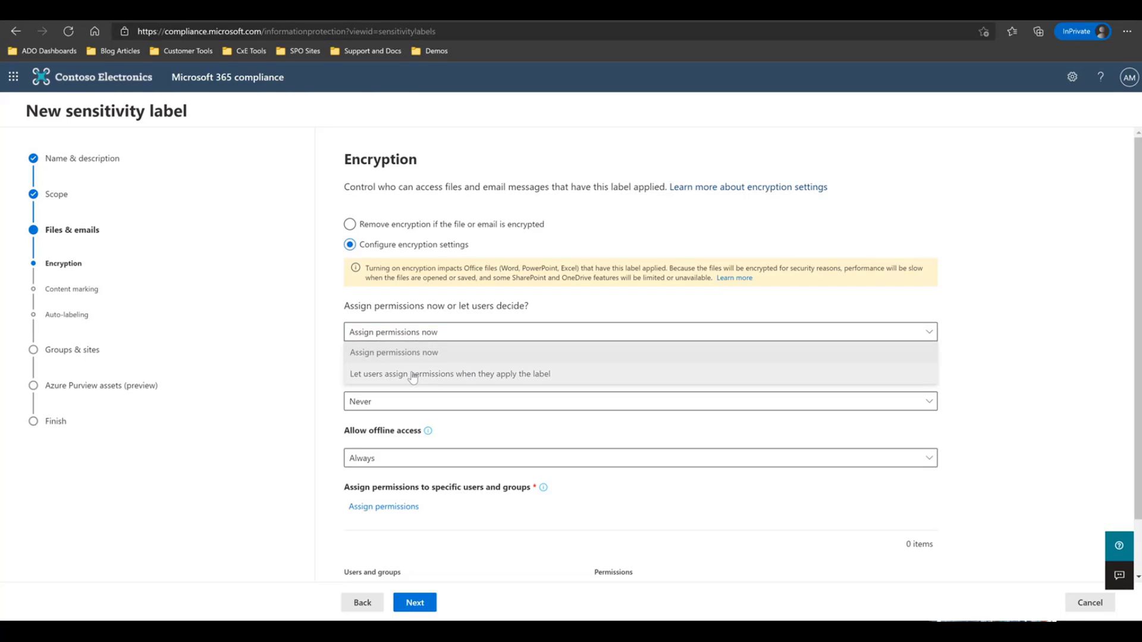
left_click(412, 375)
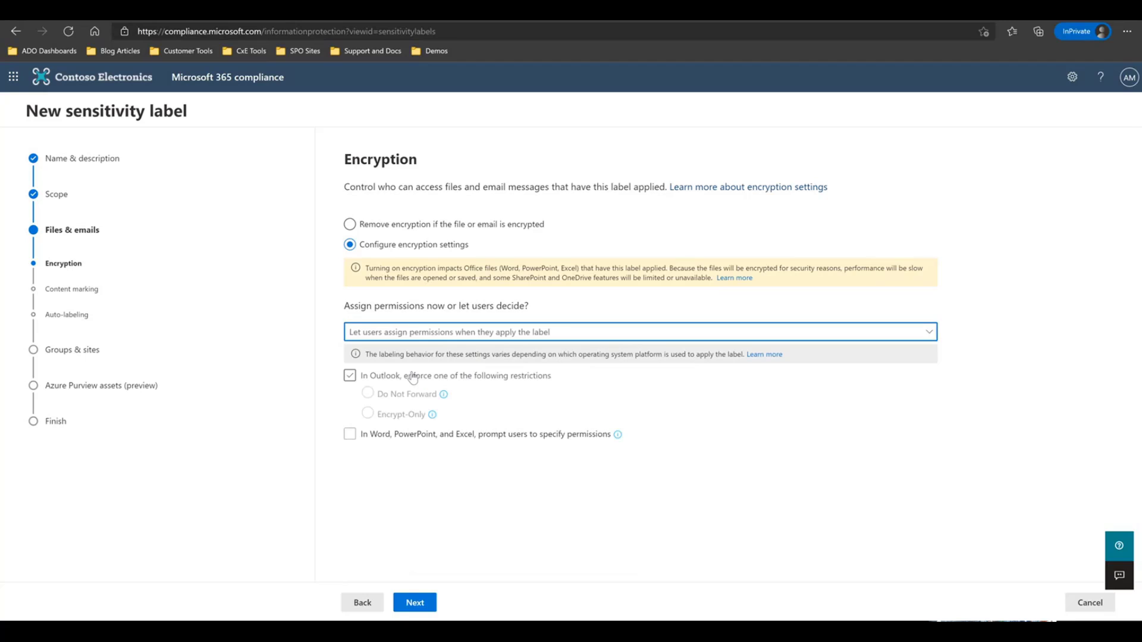
left_click(350, 376)
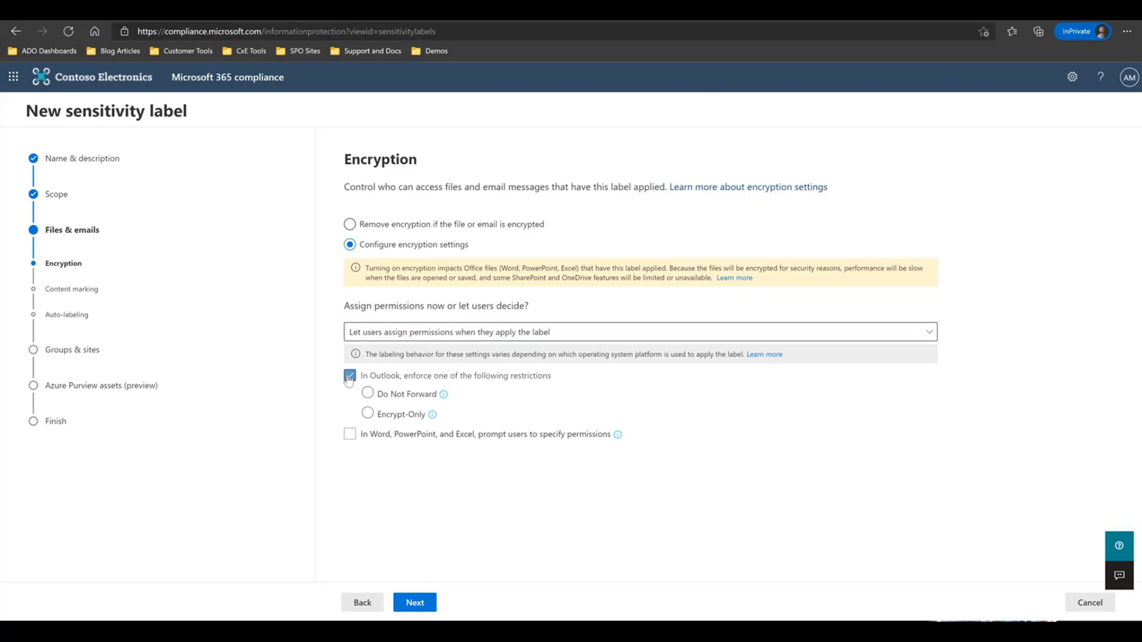
left_click(368, 394)
left_click(350, 435)
left_click(417, 605)
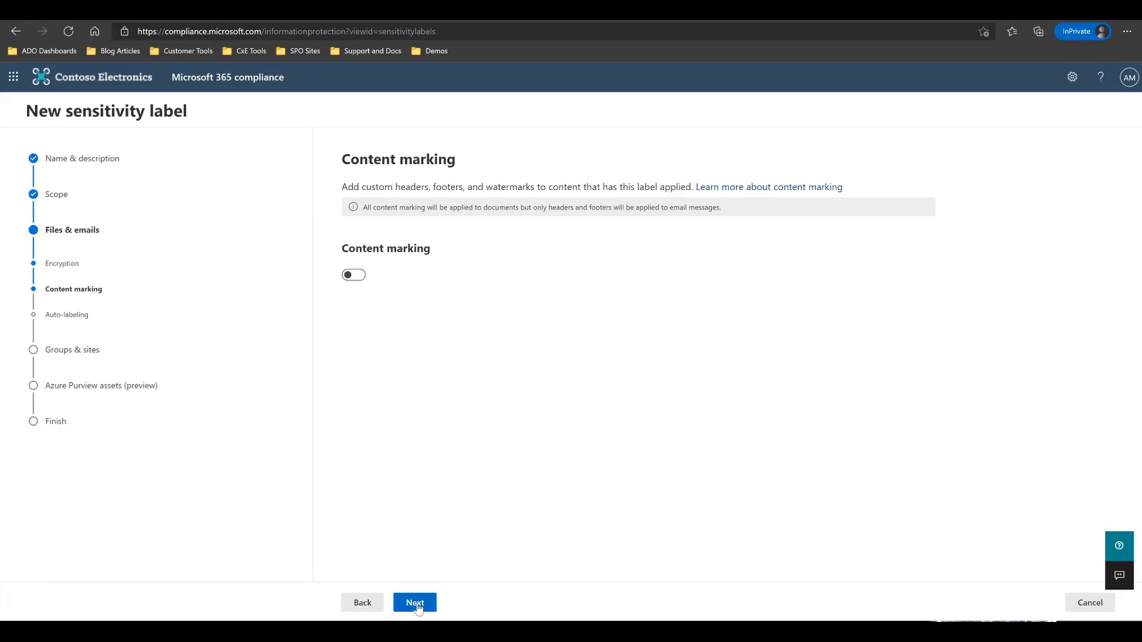
Turn on content marking and add a watermark reading "Classification - Confidential\Recipients Only".
left_click(354, 276)
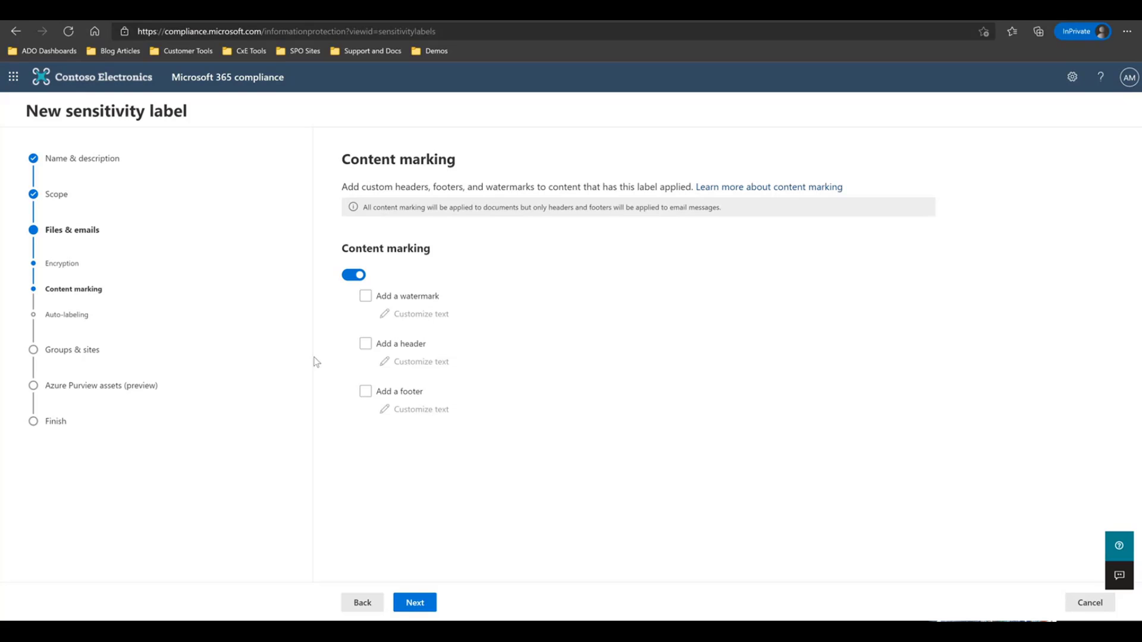
left_click(365, 295)
left_click(419, 315)
left_click(800, 220)
type("Classification - Confidential\\Recipients Only")
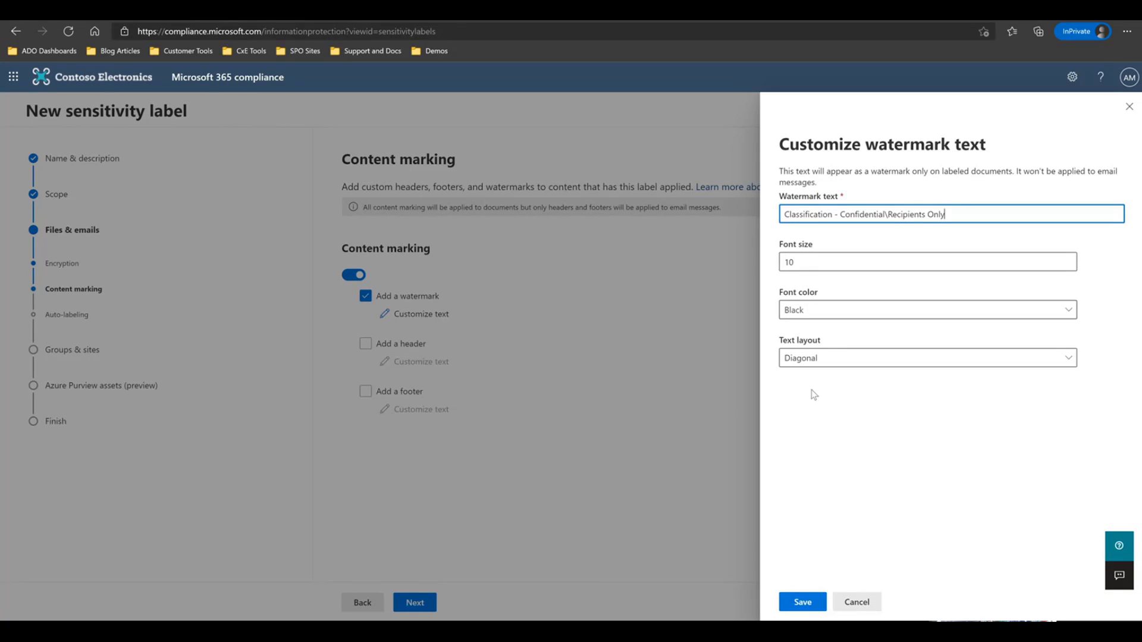
left_click(803, 603)
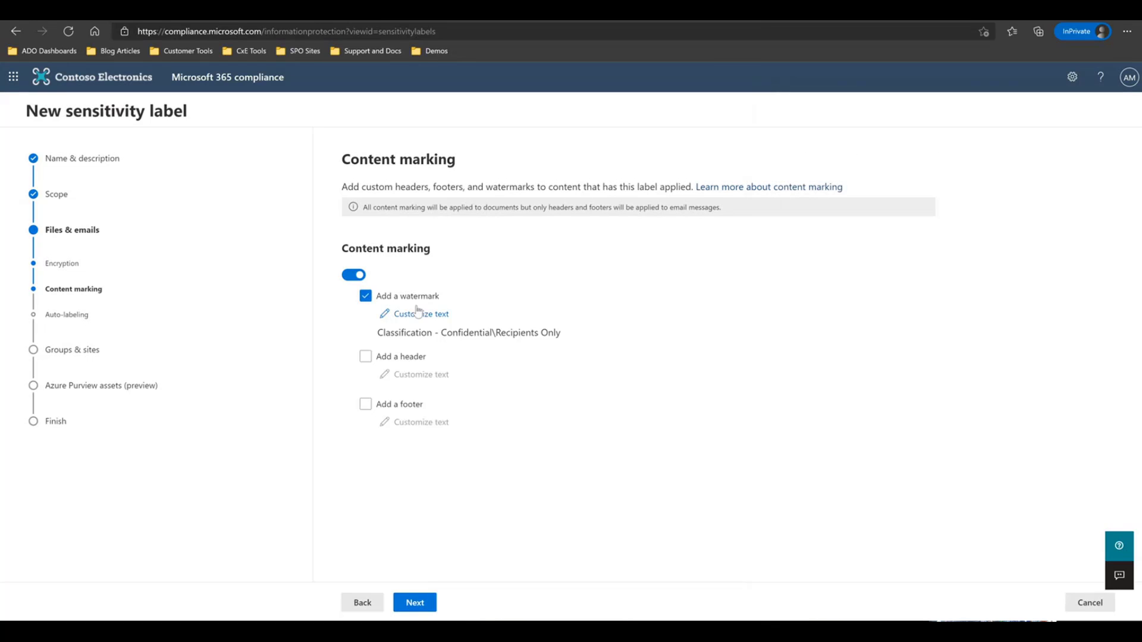
Add a header reading "Classification - Confidential\Recipients Only" with centered alignment.
left_click(366, 356)
left_click(417, 375)
left_click(823, 203)
type("Classification - Confidential\\Recipients Only")
left_click(821, 347)
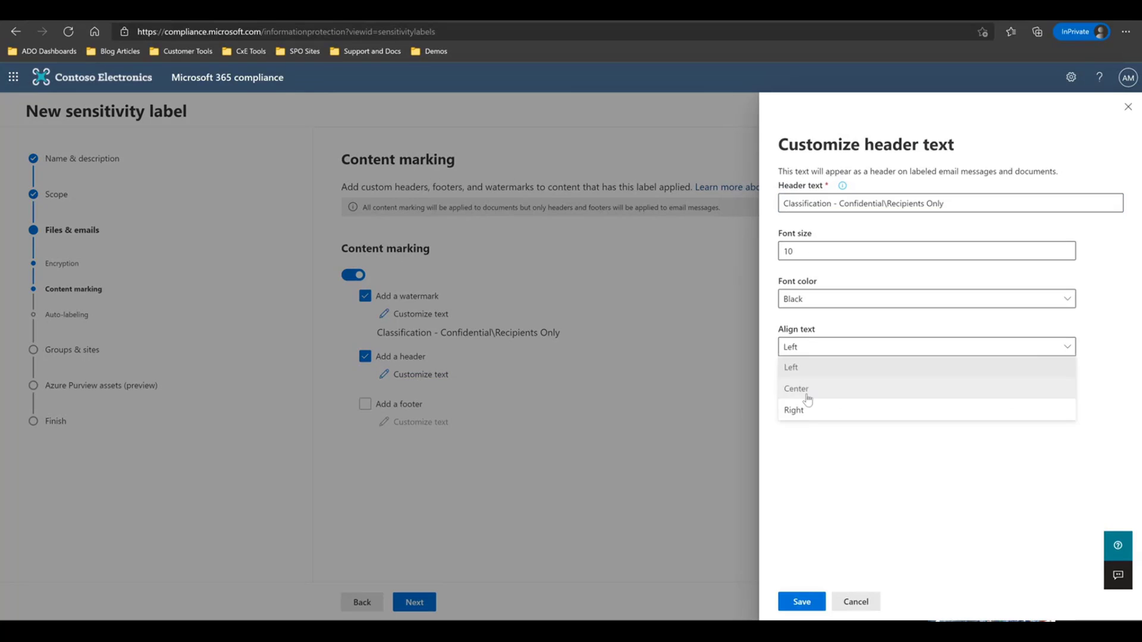
left_click(809, 392)
left_click(802, 601)
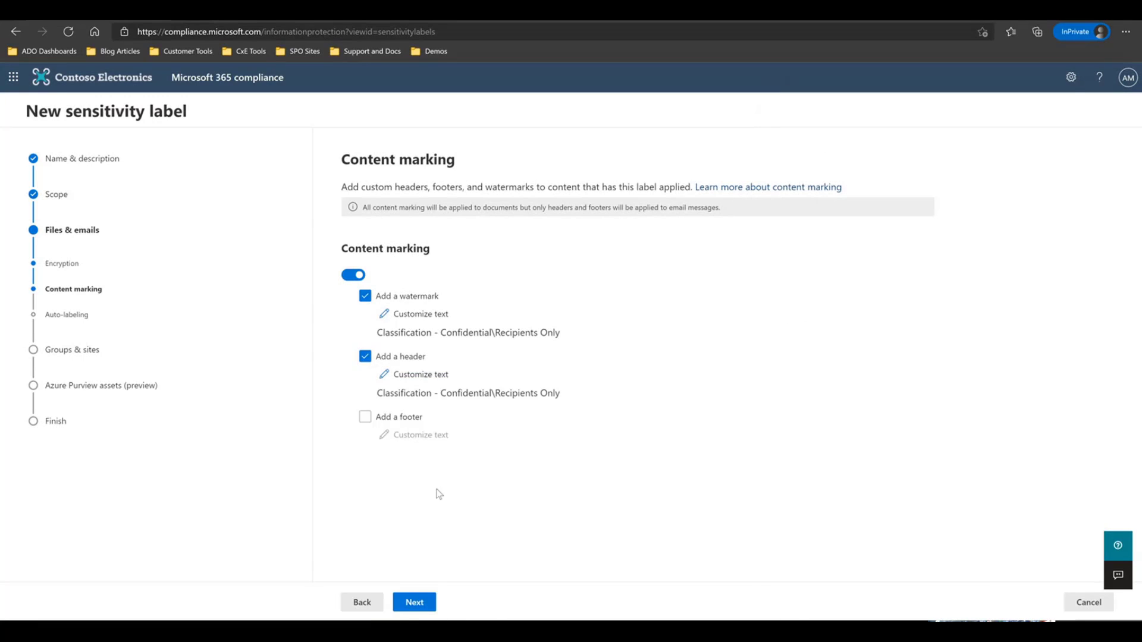
Add a footer reading "Classification - Confidential\Recipients Only" with centered alignment, and accept the content marking settings.
left_click(365, 417)
left_click(419, 436)
left_click(819, 204)
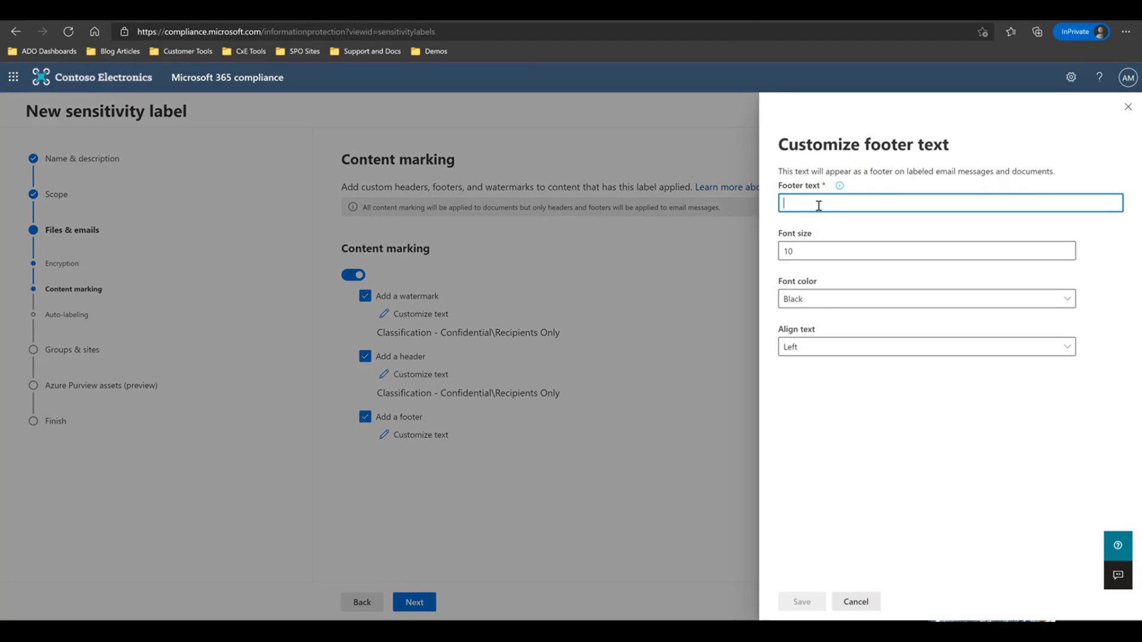
key("ctrl+v")
left_click(819, 350)
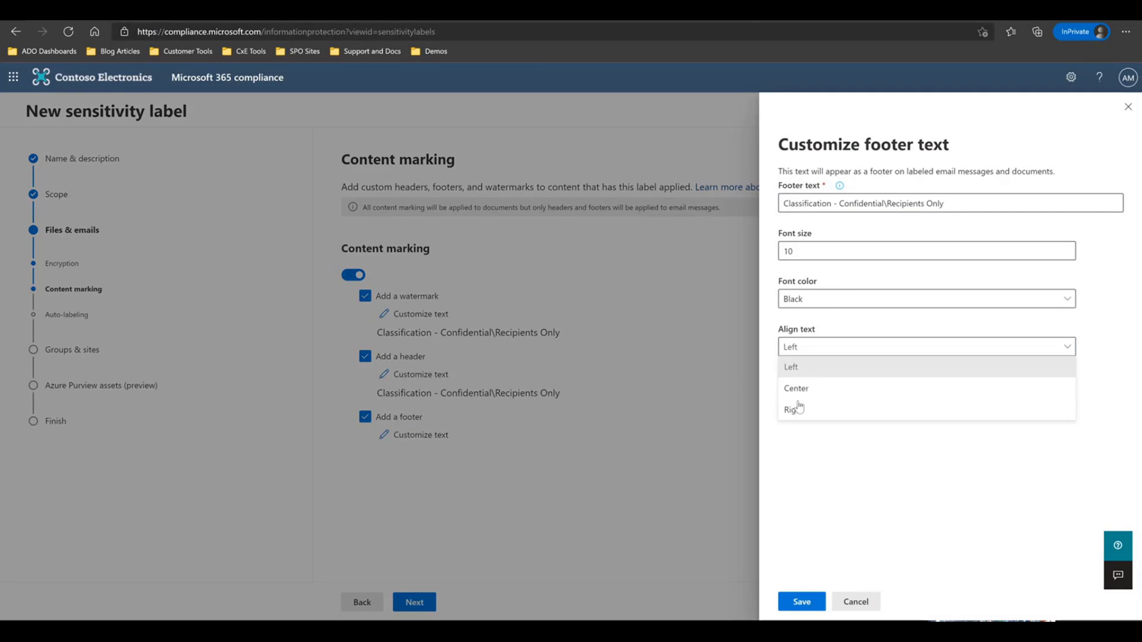
left_click(797, 390)
left_click(799, 602)
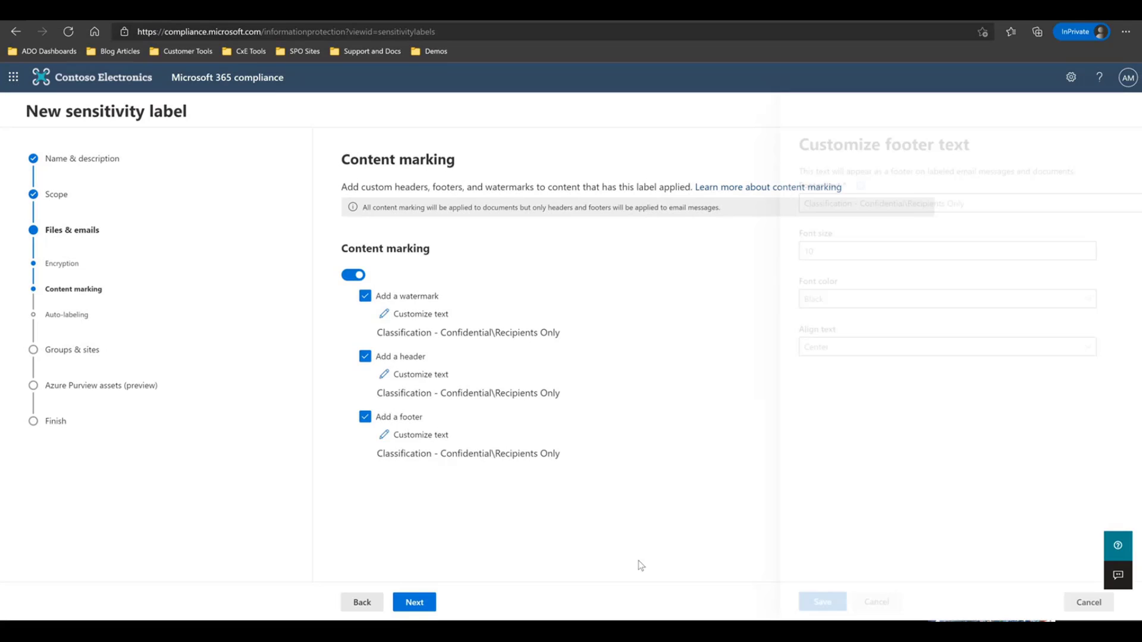
left_click(414, 603)
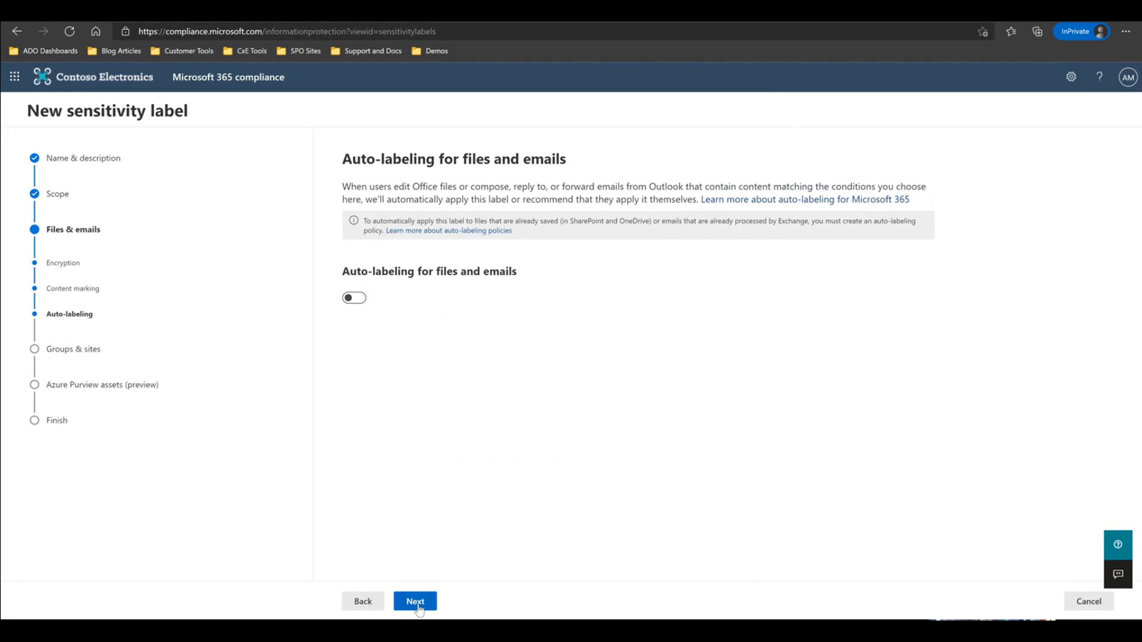
Leave auto-labeling off, create the Recipients Only label and close the completed label setup.
left_click(416, 603)
left_click(415, 603)
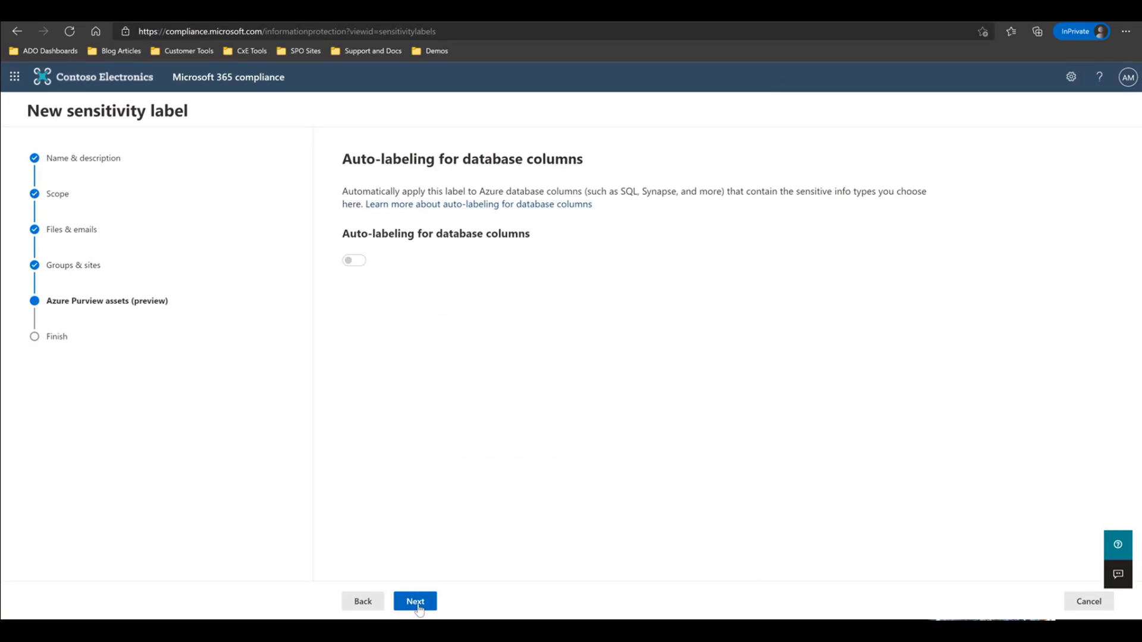
left_click(415, 603)
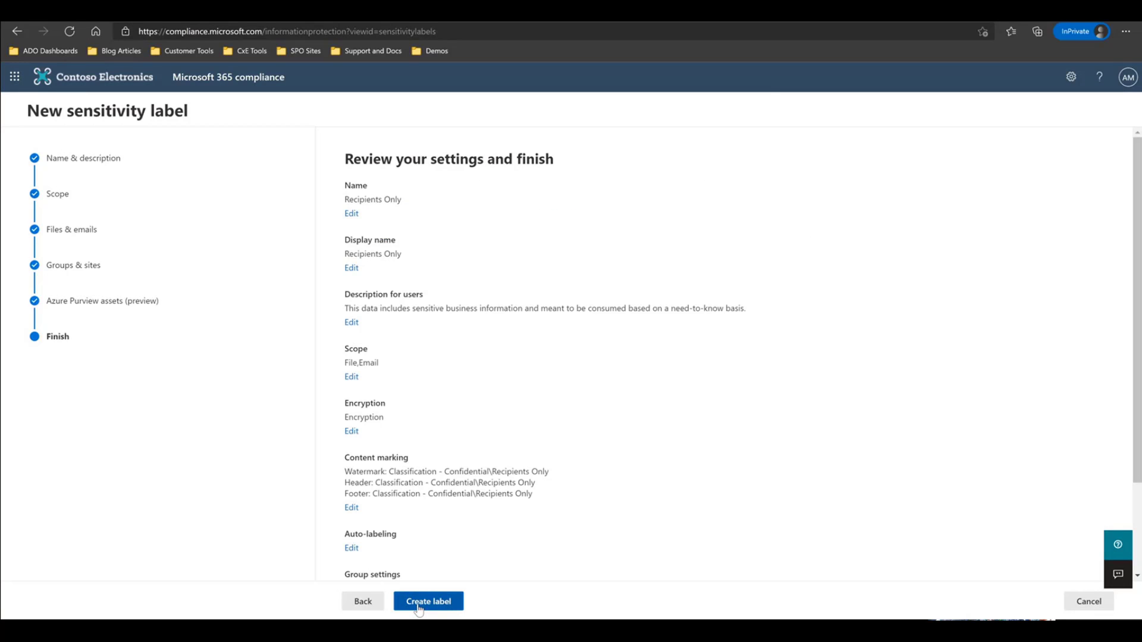
left_click(419, 604)
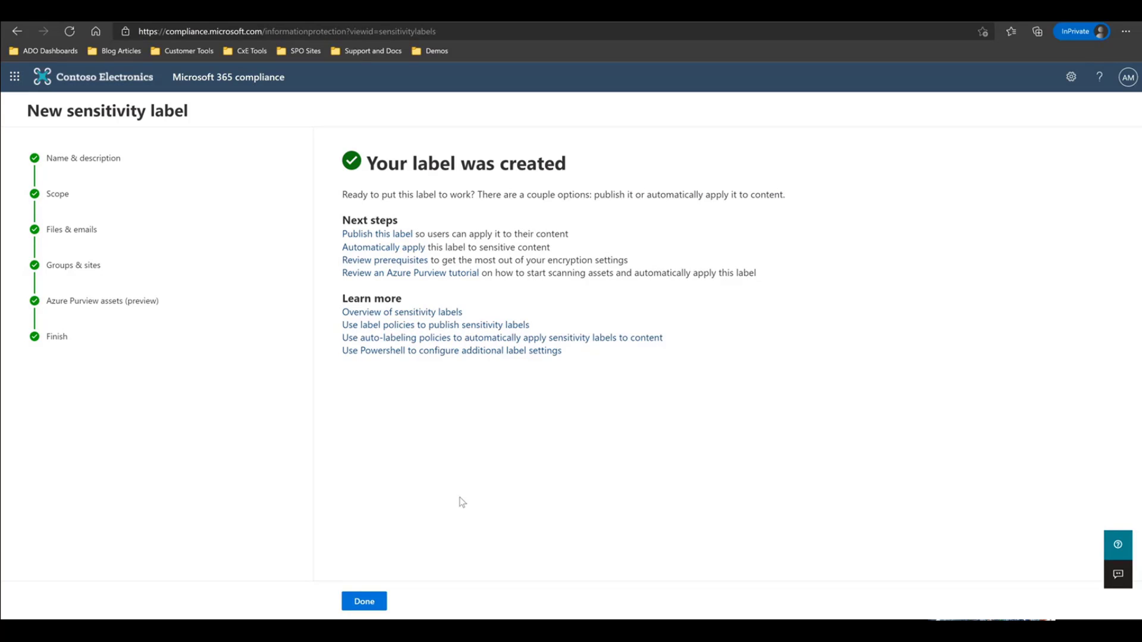
left_click(365, 600)
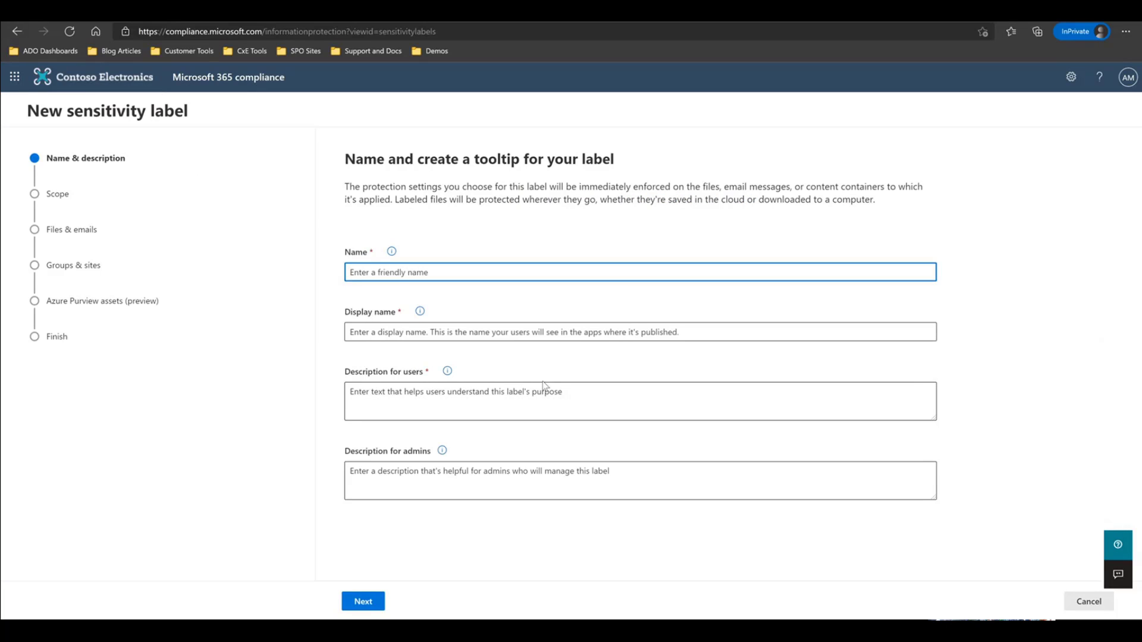
Enter "Internal Only" as both the name and the display name of the new sub label.
type("Internal Only")
left_click(384, 331)
type("Internal Only")
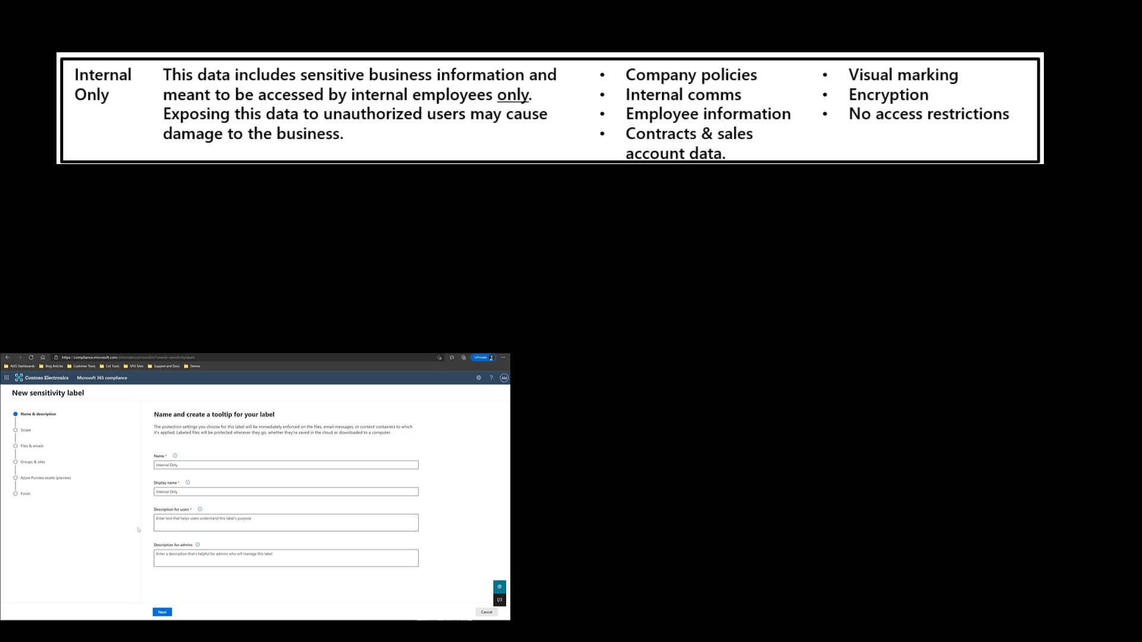
Describe the label to users as sensitive business information meant for internal employees only, whose exposure to unauthorized users may damage the business.
left_click(172, 521)
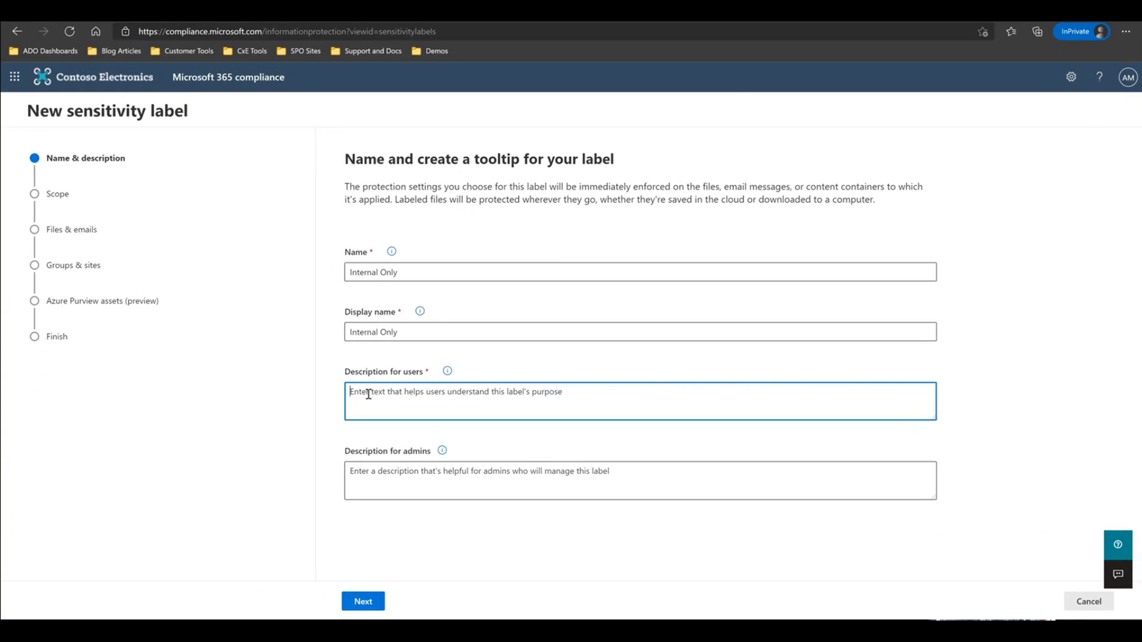
type("This data includes sensitive business information and meant to be accessed by internal employees only. Exposing this data to unauthorized users may cause damage to the business.")
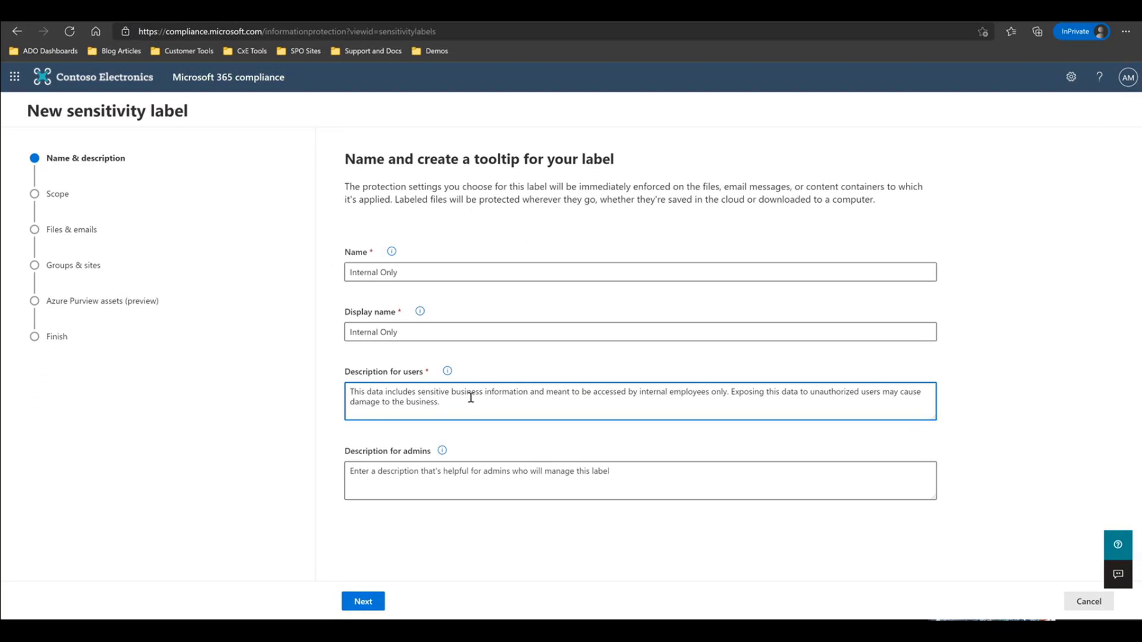
left_click(364, 603)
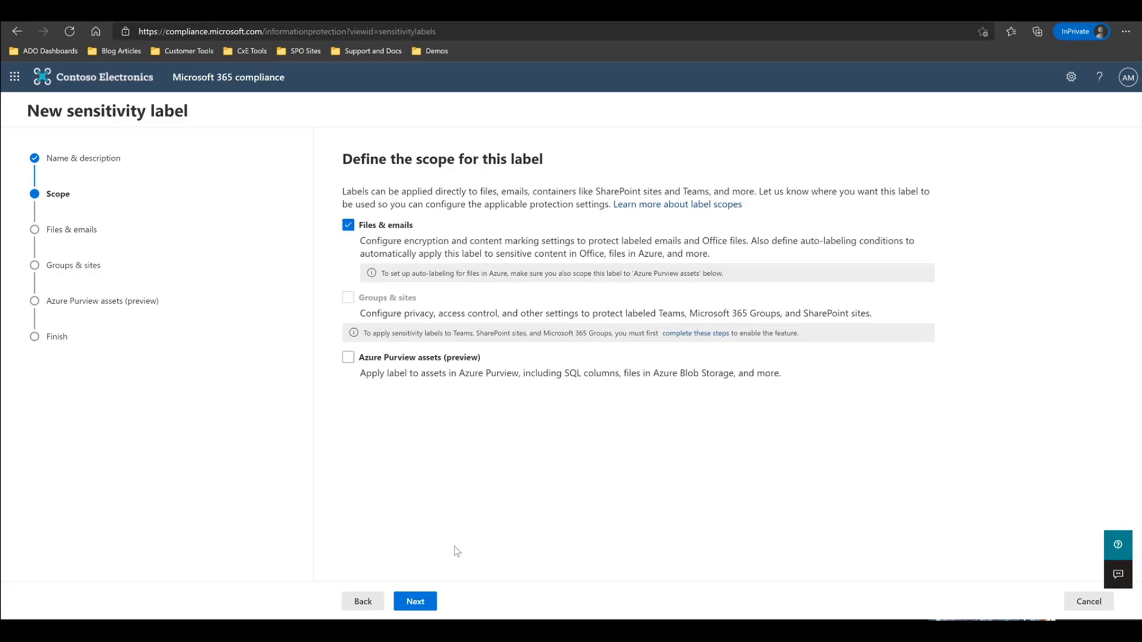
Keep the Files & emails scope and enable both encryption and content marking for the Internal Only label.
left_click(414, 601)
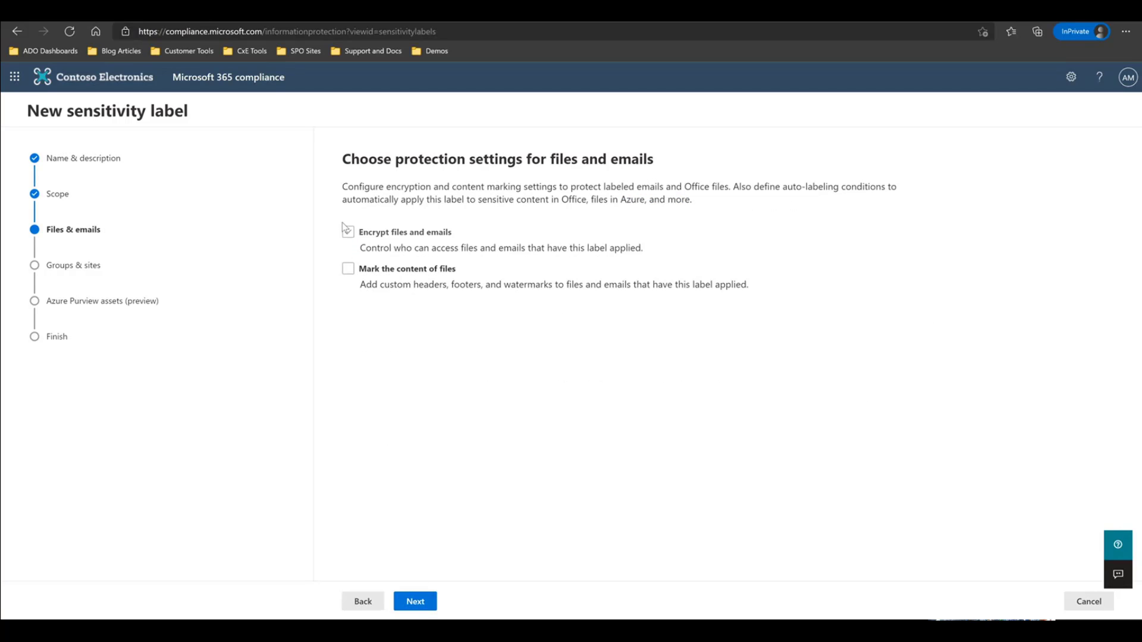
left_click(348, 231)
left_click(348, 269)
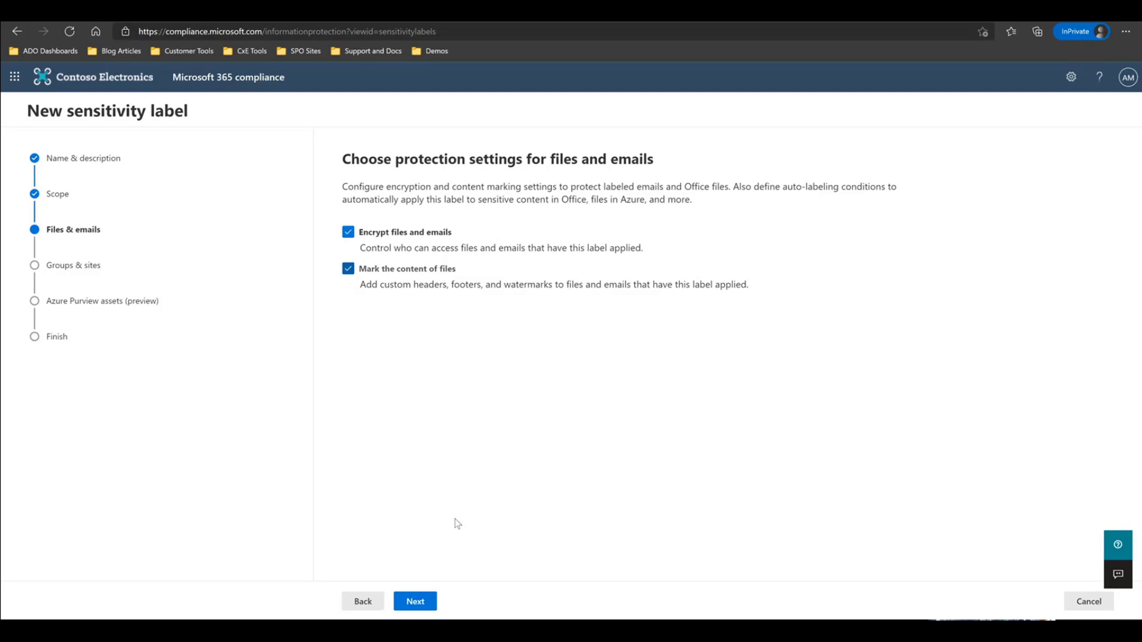
left_click(417, 603)
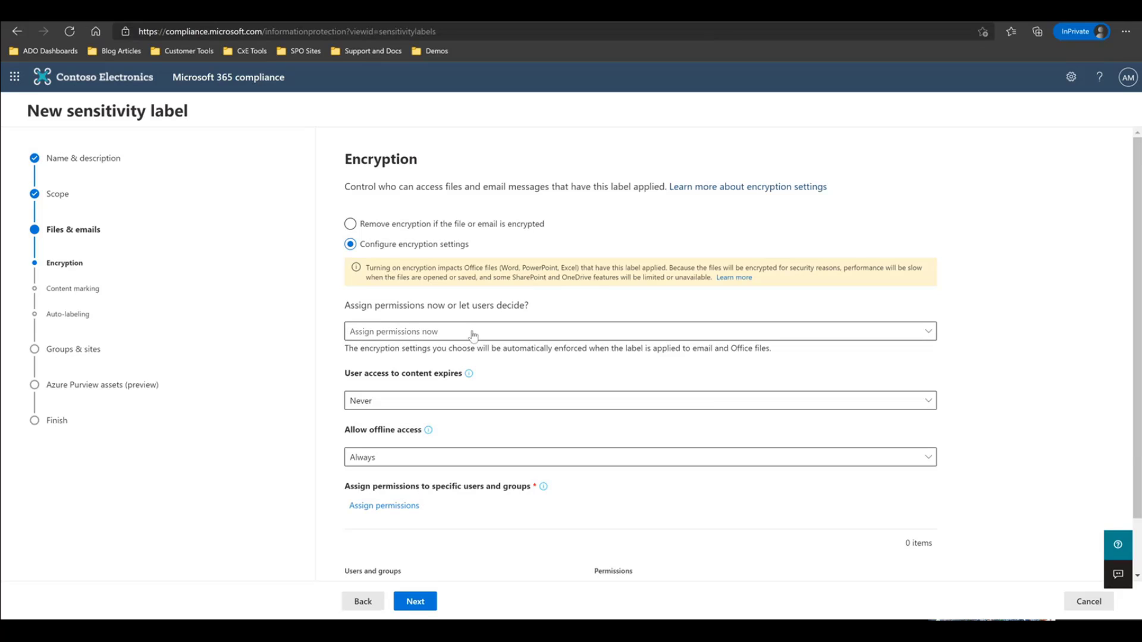
Keep Assign permissions now for encryption, with user access to content expiring Never and offline access allowed Always.
scroll(472, 335, "down", 1)
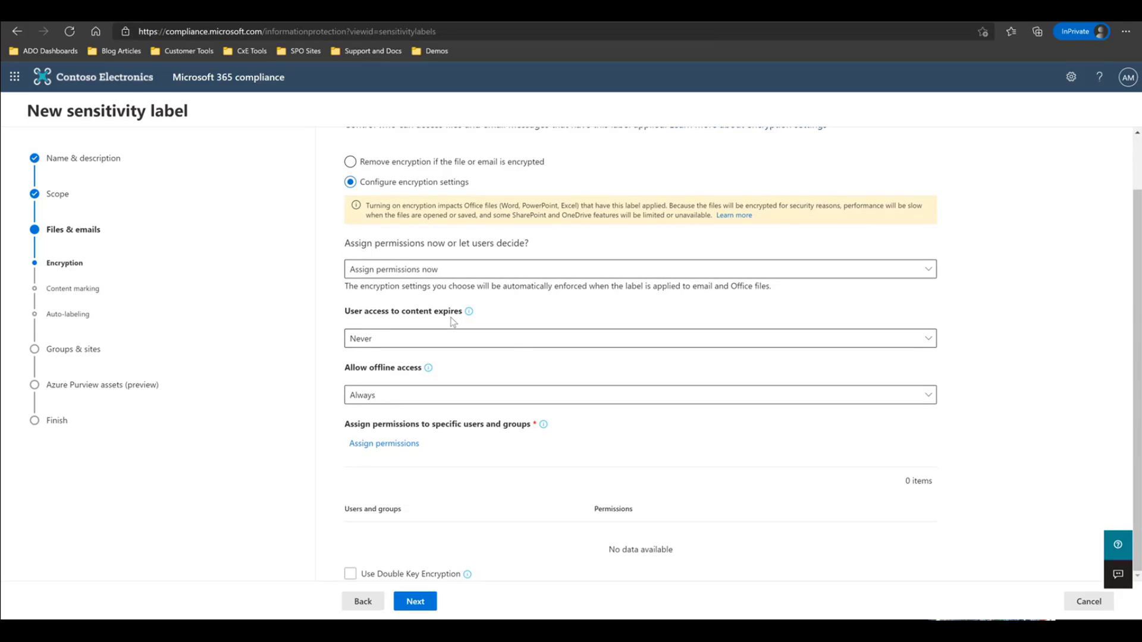
left_click(519, 343)
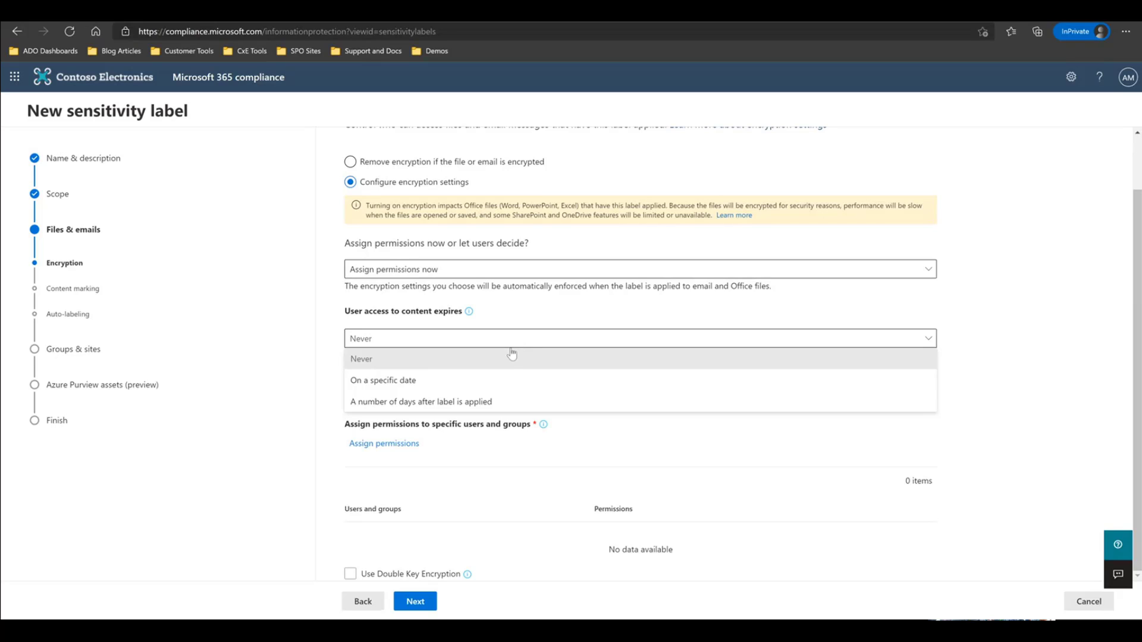
left_click(510, 360)
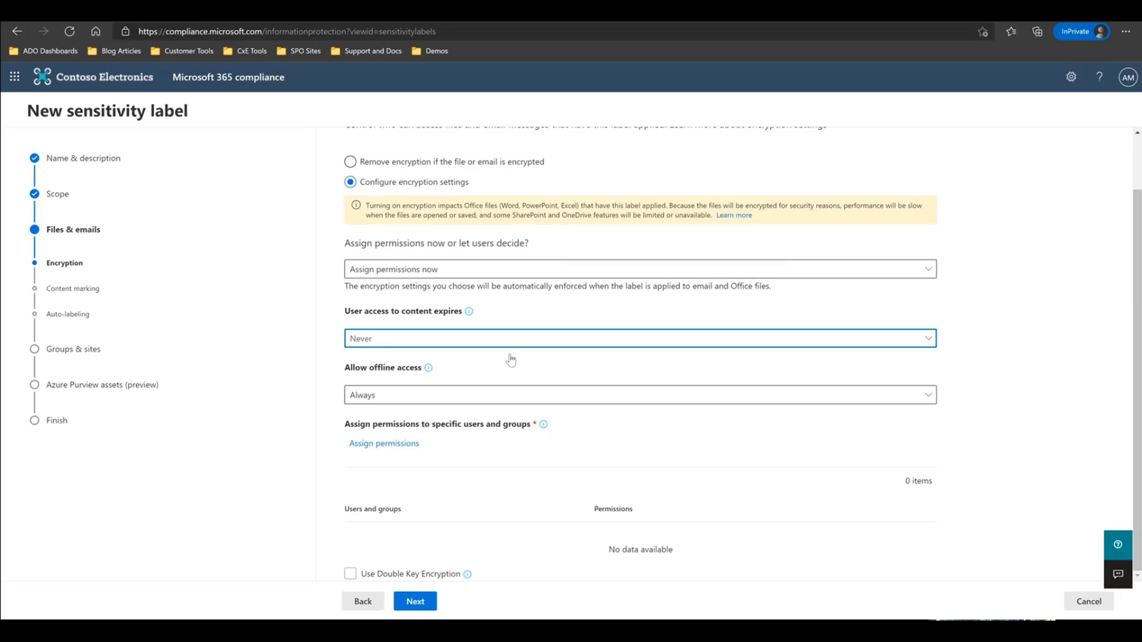
left_click(440, 396)
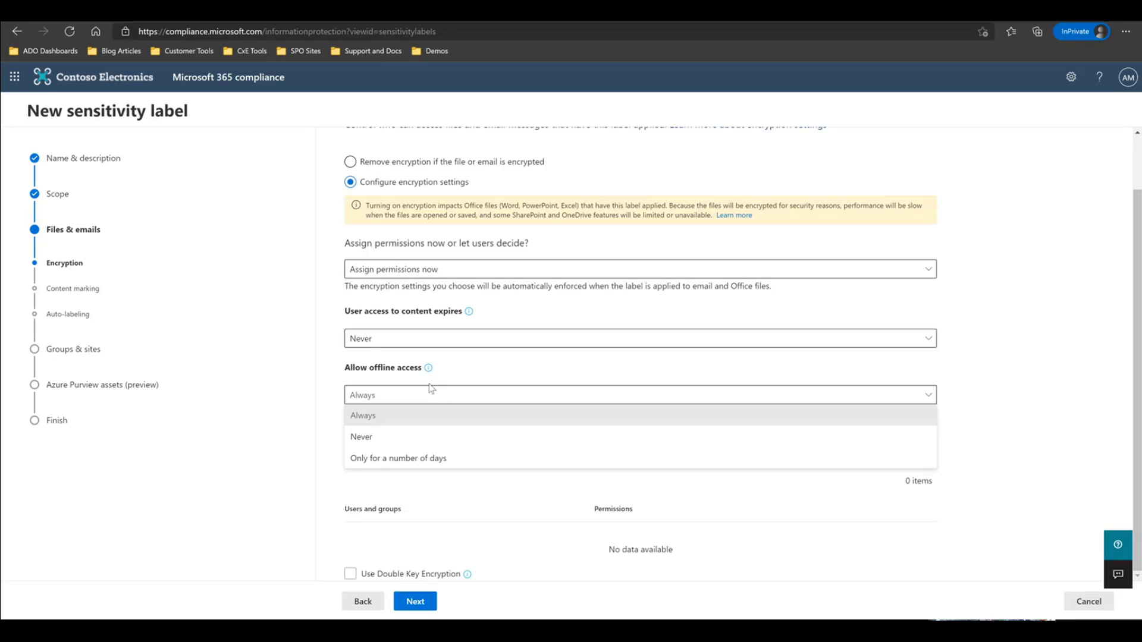
left_click(436, 418)
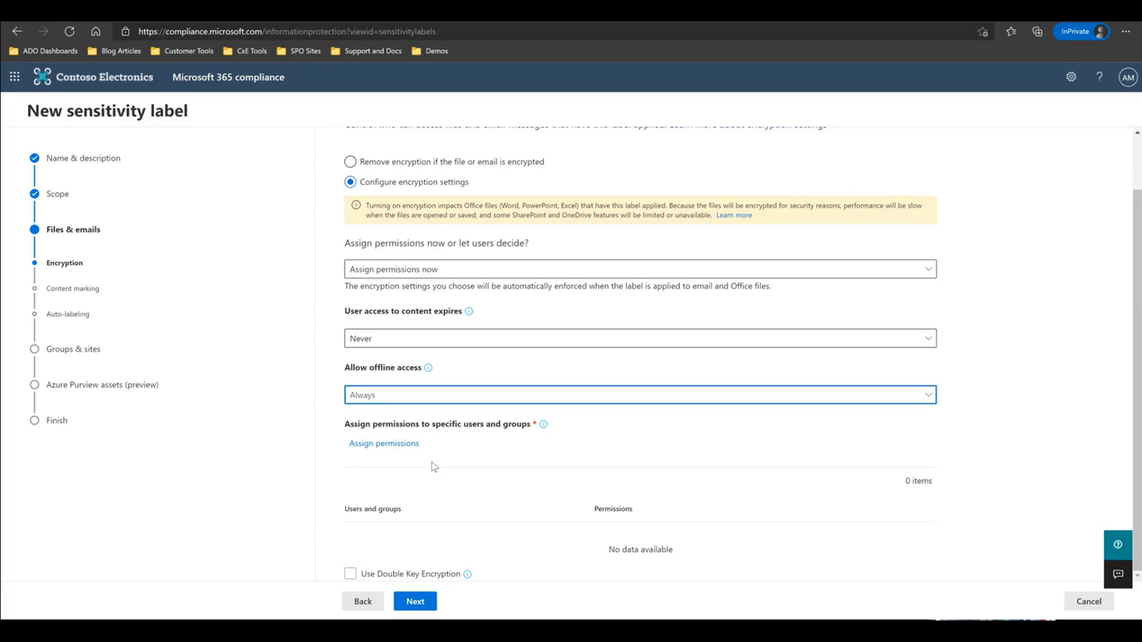
Assign Co-Owner permissions to all users and groups in the organization and save the assignment.
left_click(394, 451)
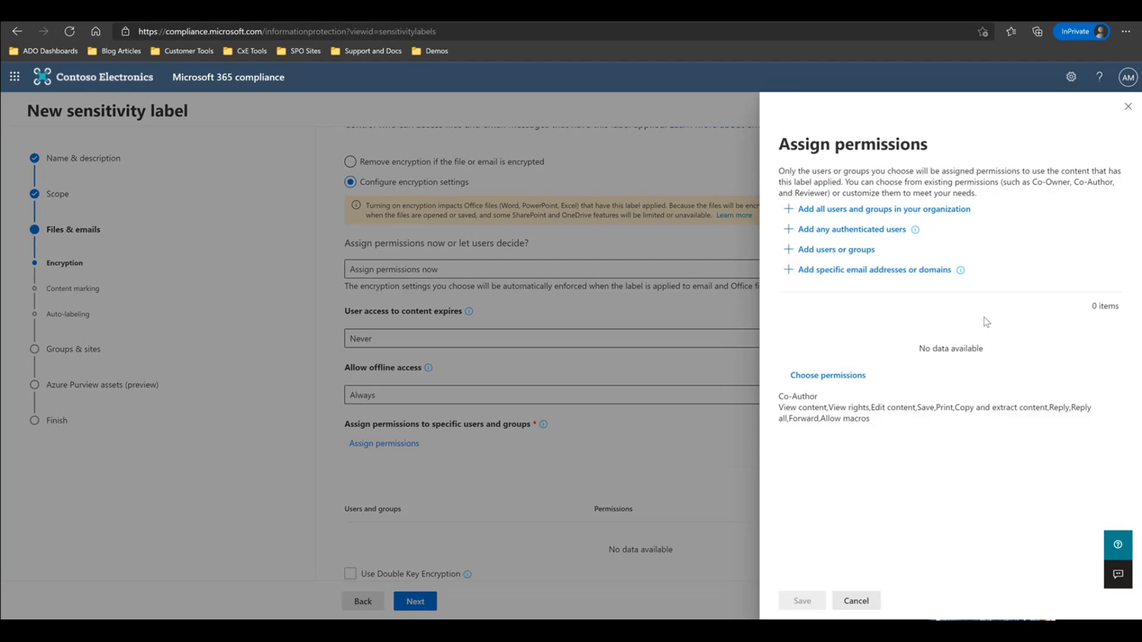
left_click(870, 212)
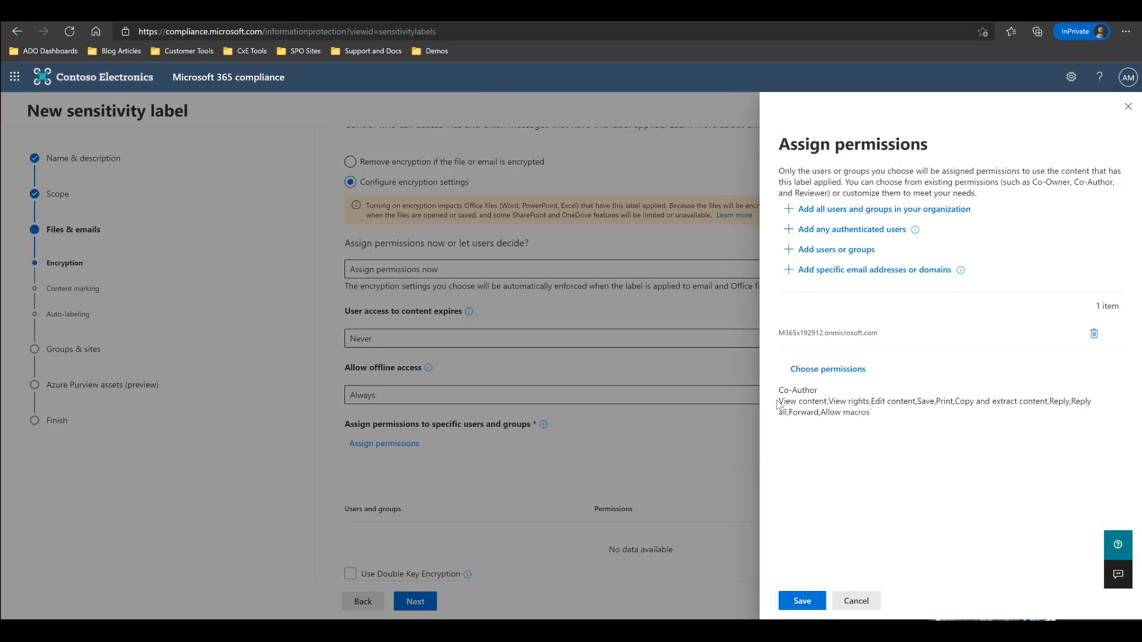
left_click(839, 371)
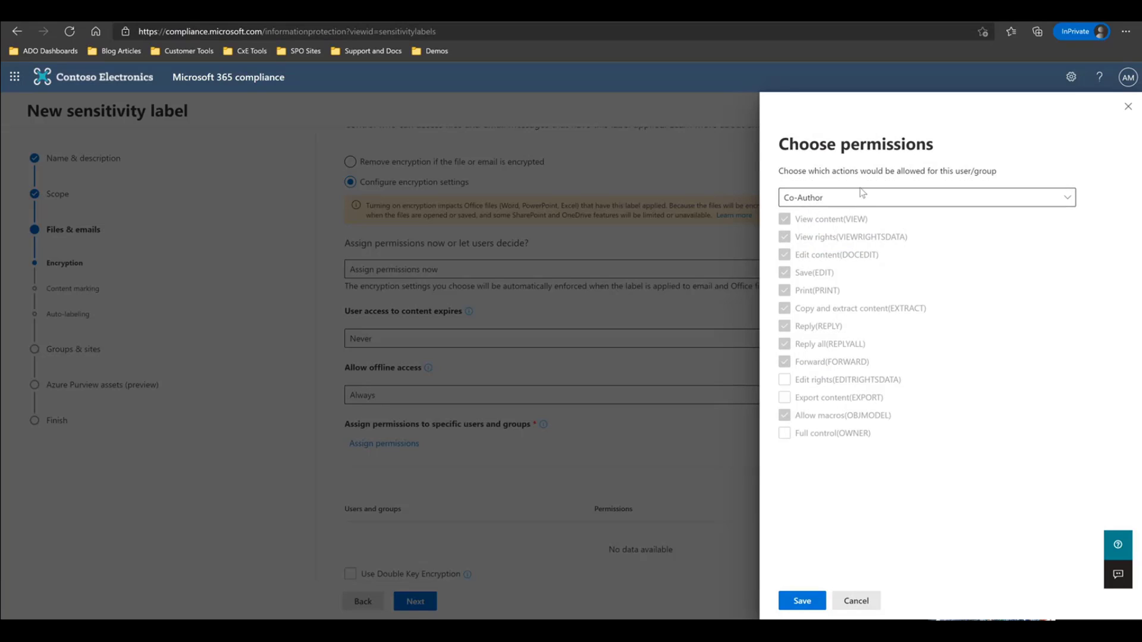
left_click(860, 198)
left_click(854, 219)
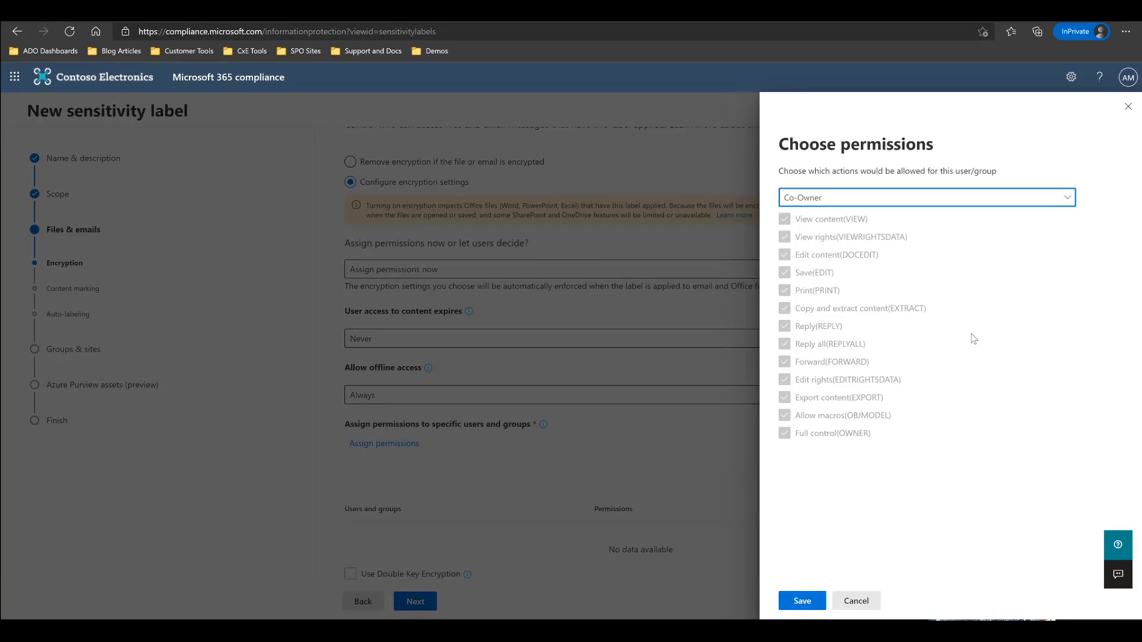
left_click(924, 199)
left_click(919, 241)
left_click(857, 202)
left_click(849, 218)
left_click(803, 601)
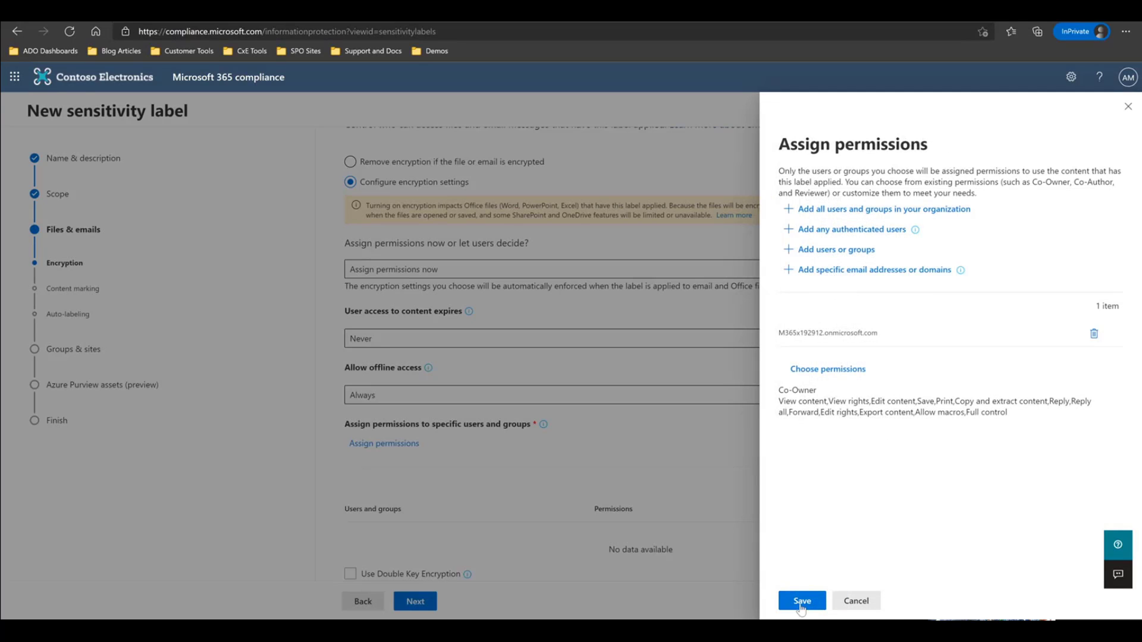
left_click(802, 601)
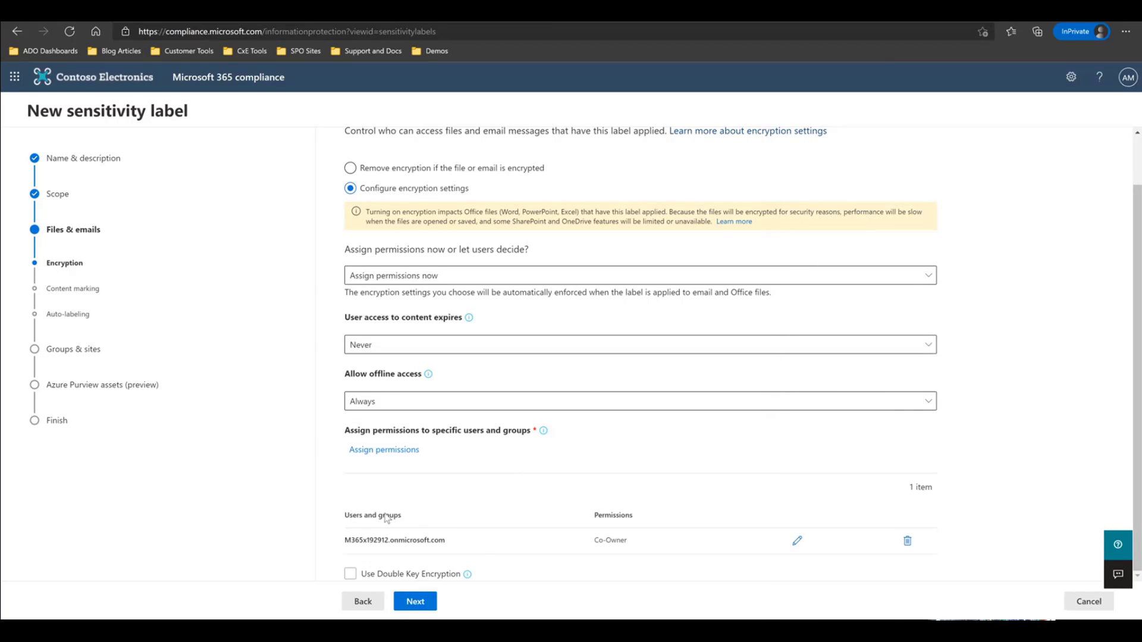
Check the explanation of Double Key Encryption, leave the option off and accept the encryption settings.
left_click(440, 575)
mouse_move(468, 577)
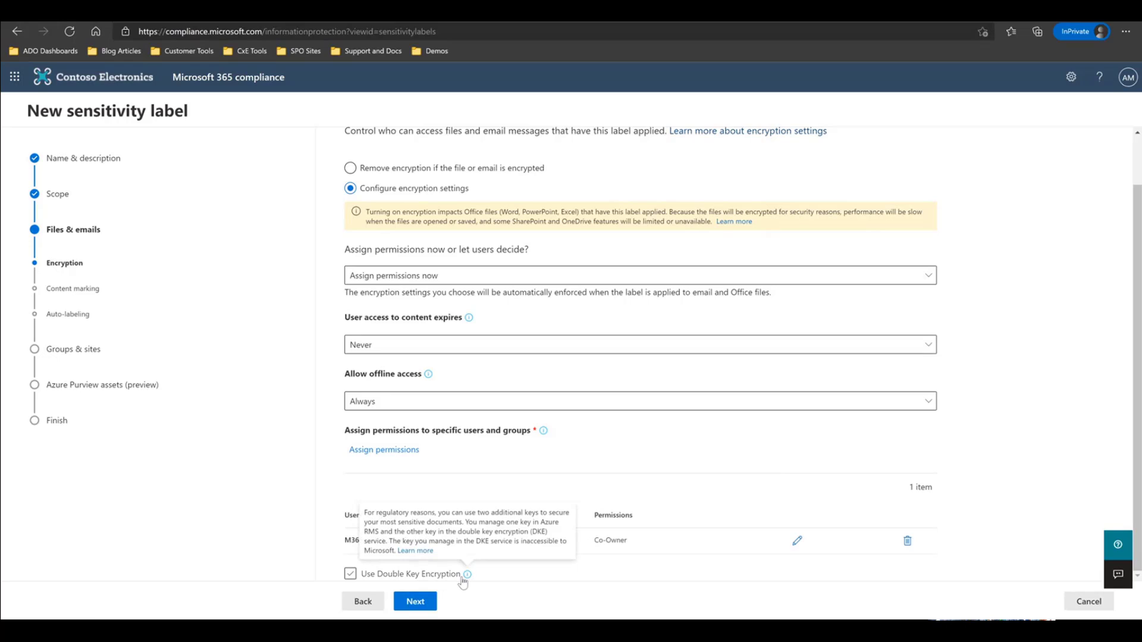
left_click(415, 602)
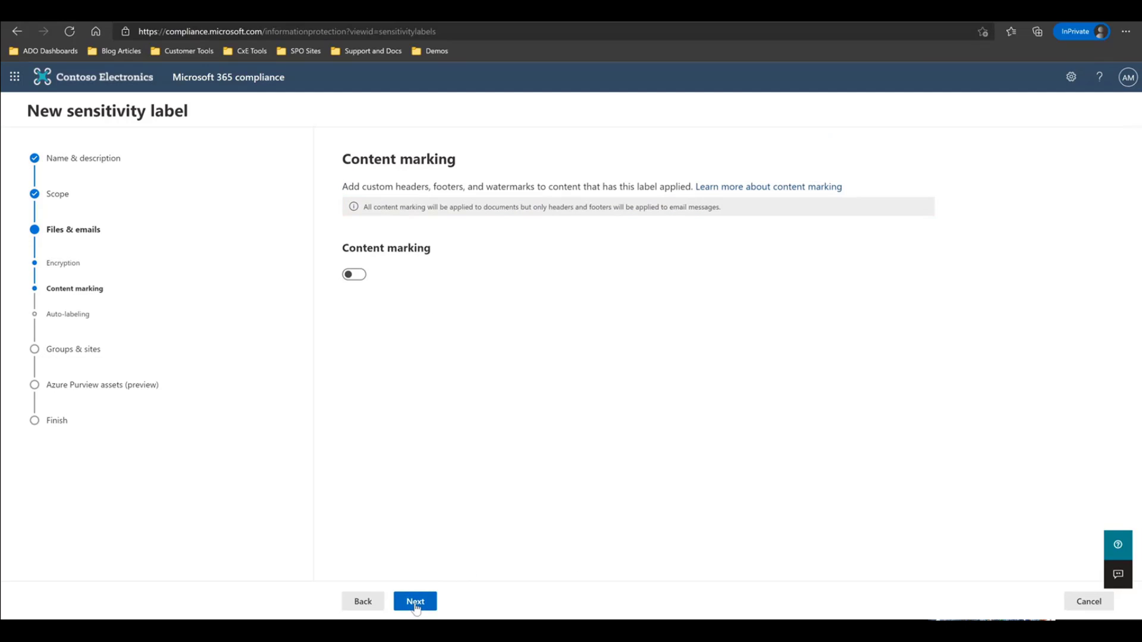
Turn on content marking and add a watermark reading "Classification - Confidential\Internal Only".
left_click(355, 275)
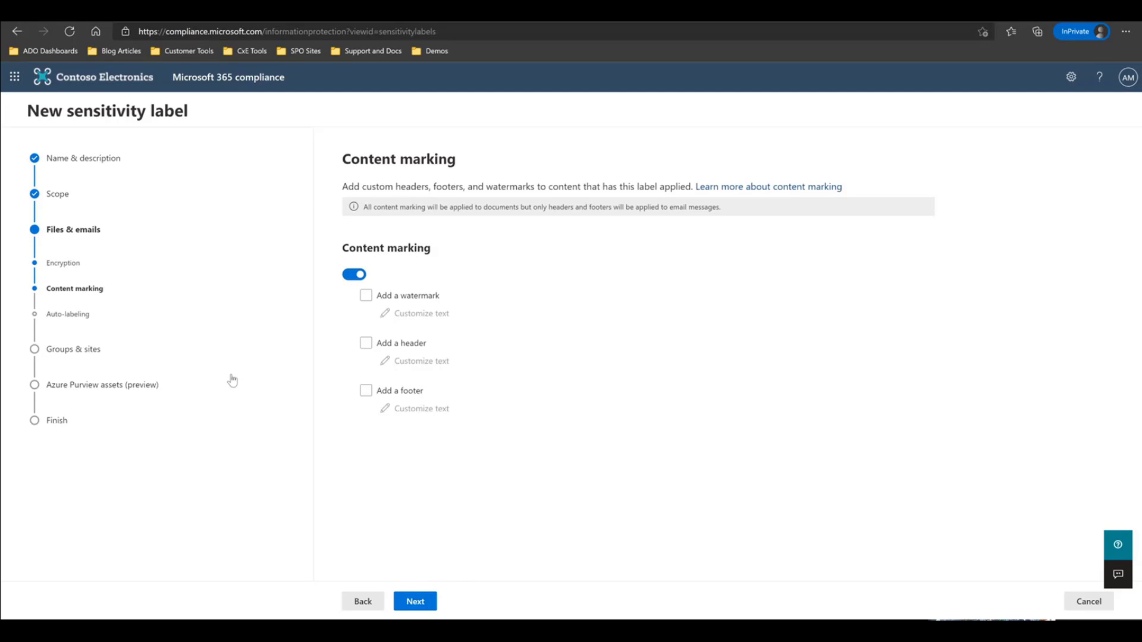
left_click(366, 295)
left_click(416, 313)
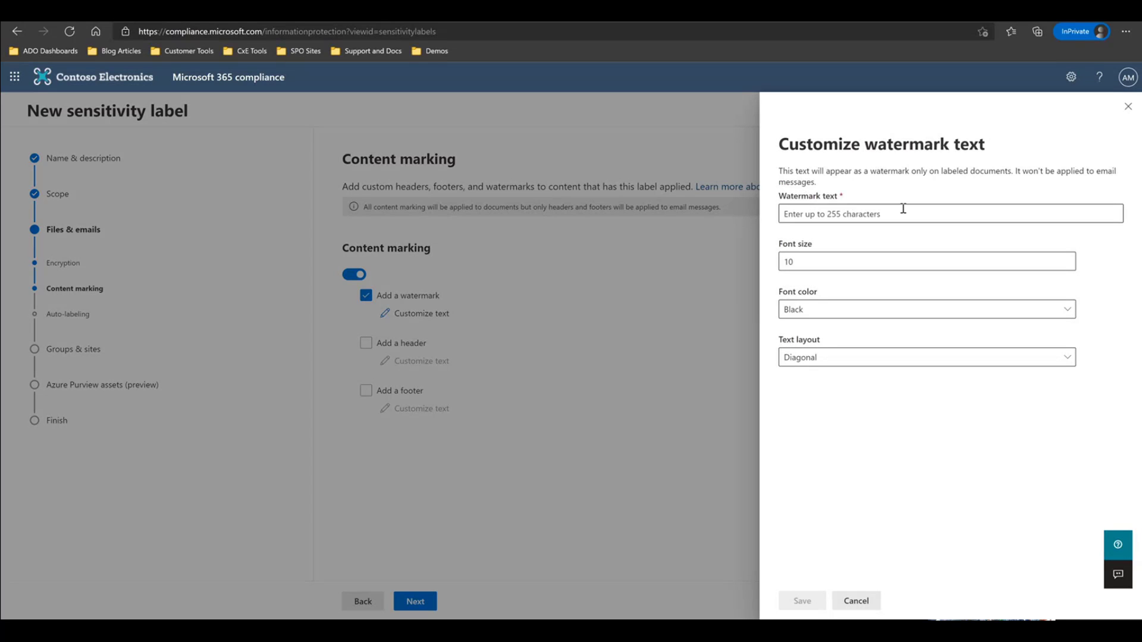
left_click(905, 213)
key("ctrl+v")
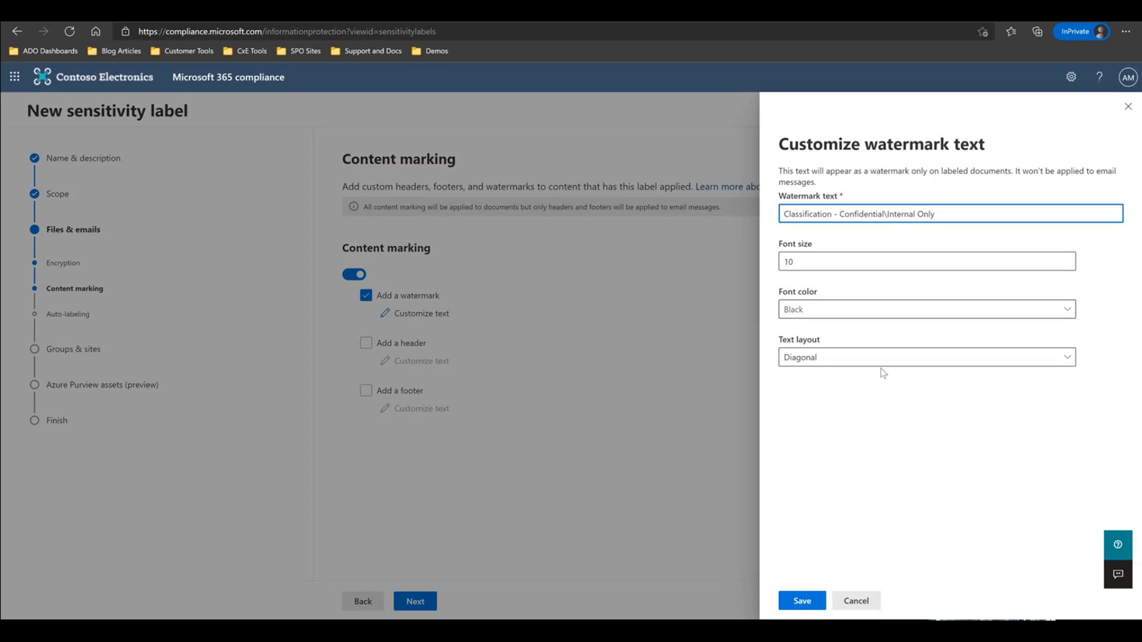
left_click(802, 601)
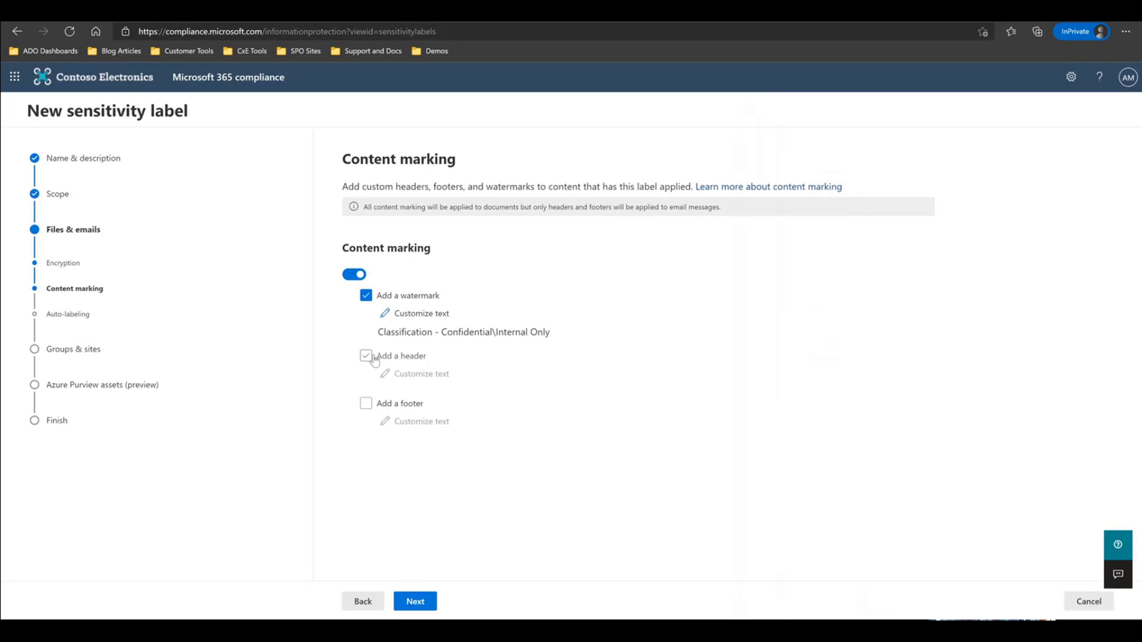
Add a header reading "Classification - Confidential\Internal Only" with centered alignment.
left_click(366, 357)
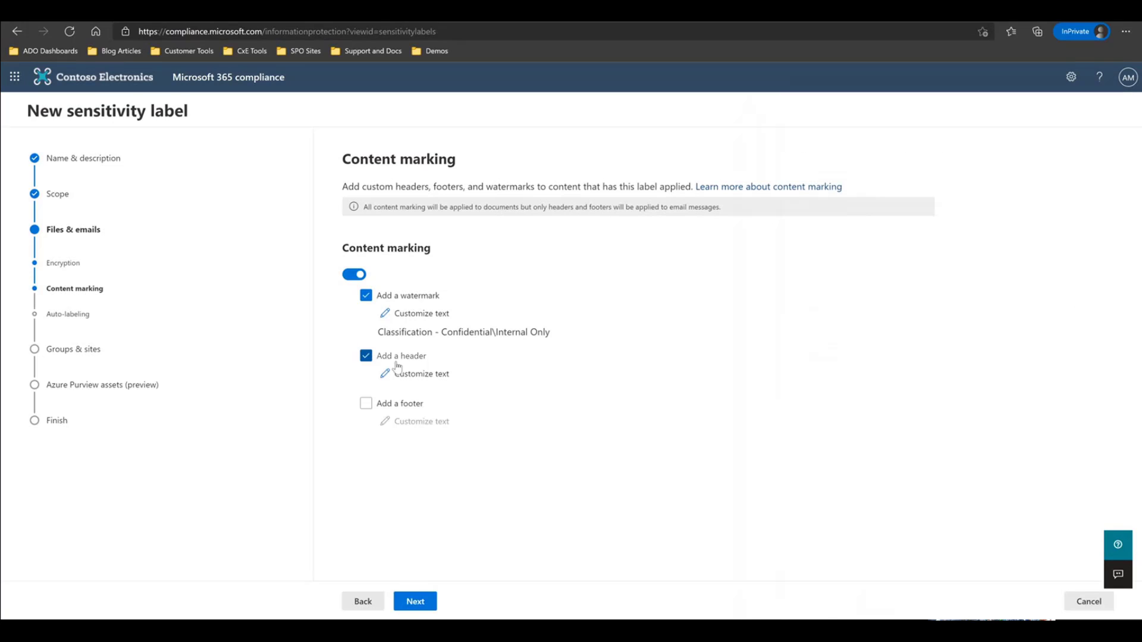
left_click(438, 374)
left_click(798, 200)
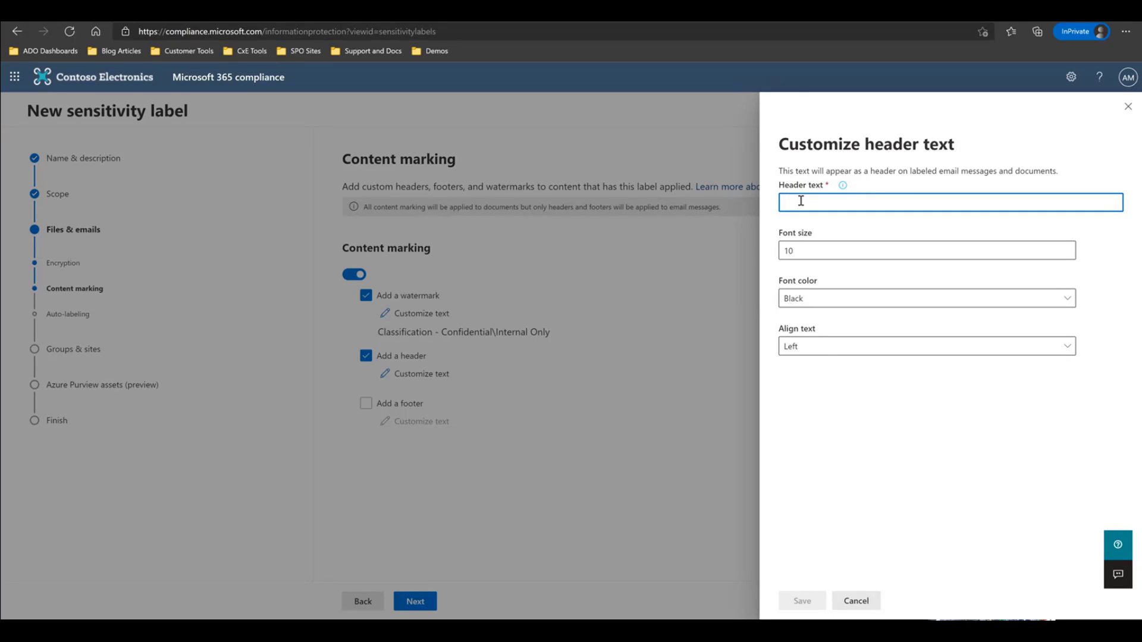
type("Classification - Confidential\\Internal Only")
left_click(827, 349)
left_click(814, 390)
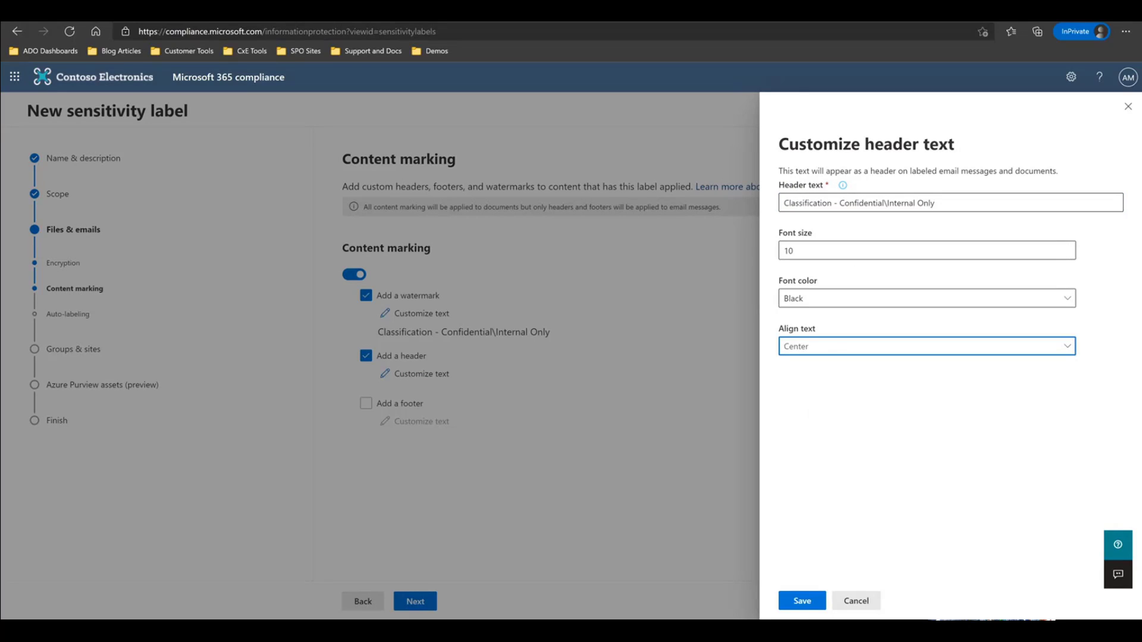
left_click(801, 601)
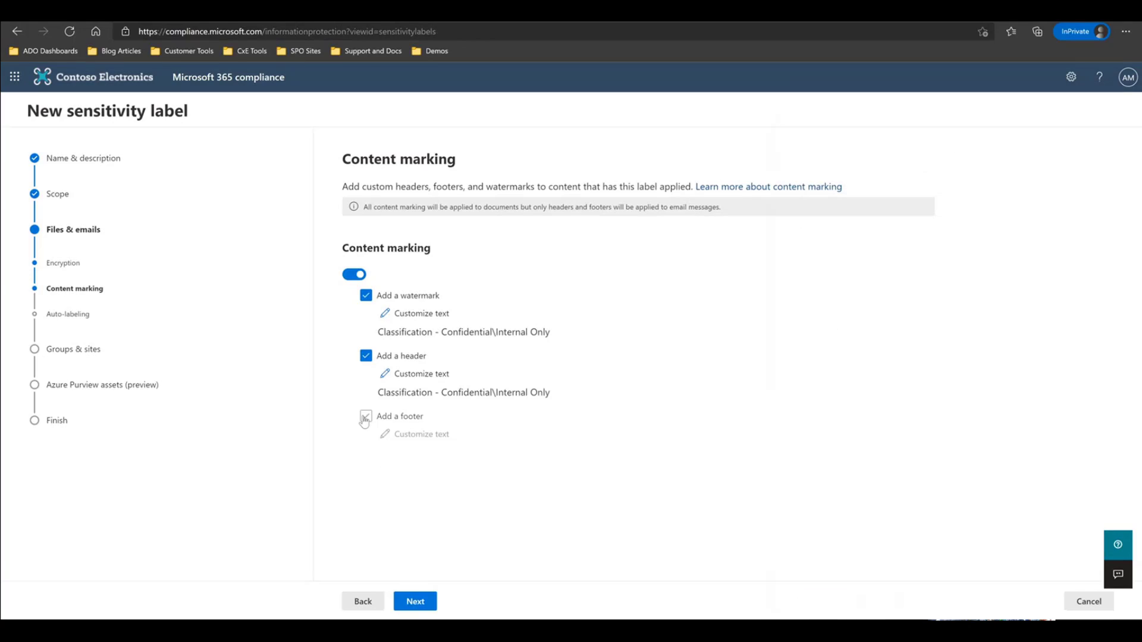
Add a footer reading "Classification - Confidential\Internal Only" with centered alignment and save it.
left_click(366, 417)
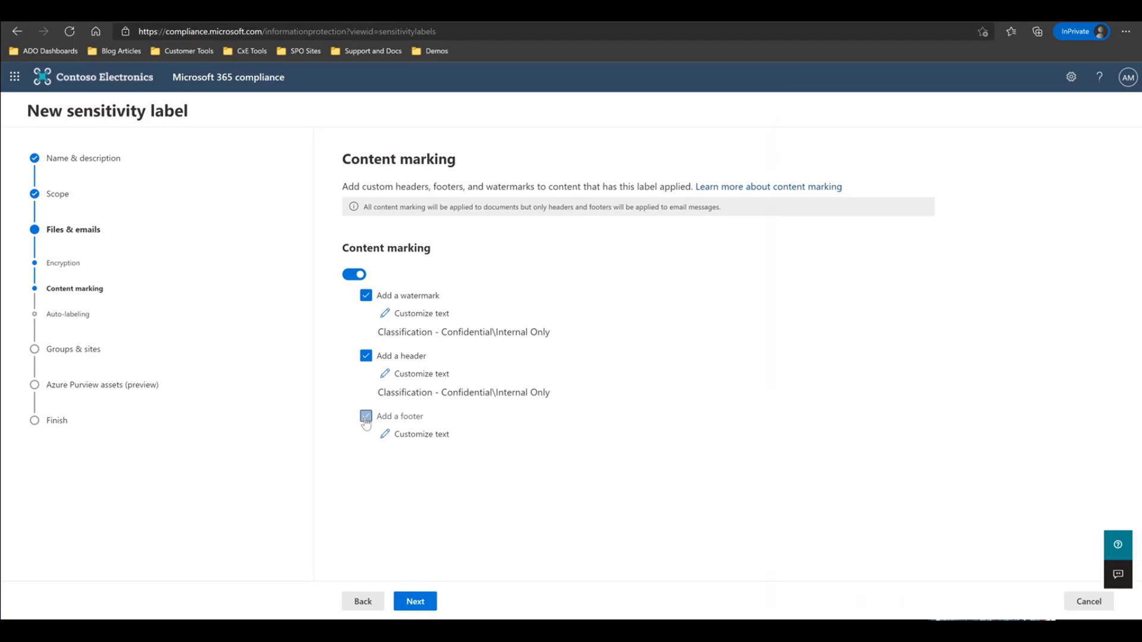
left_click(424, 436)
left_click(835, 203)
type("Classification - Confidential\\Internal Only")
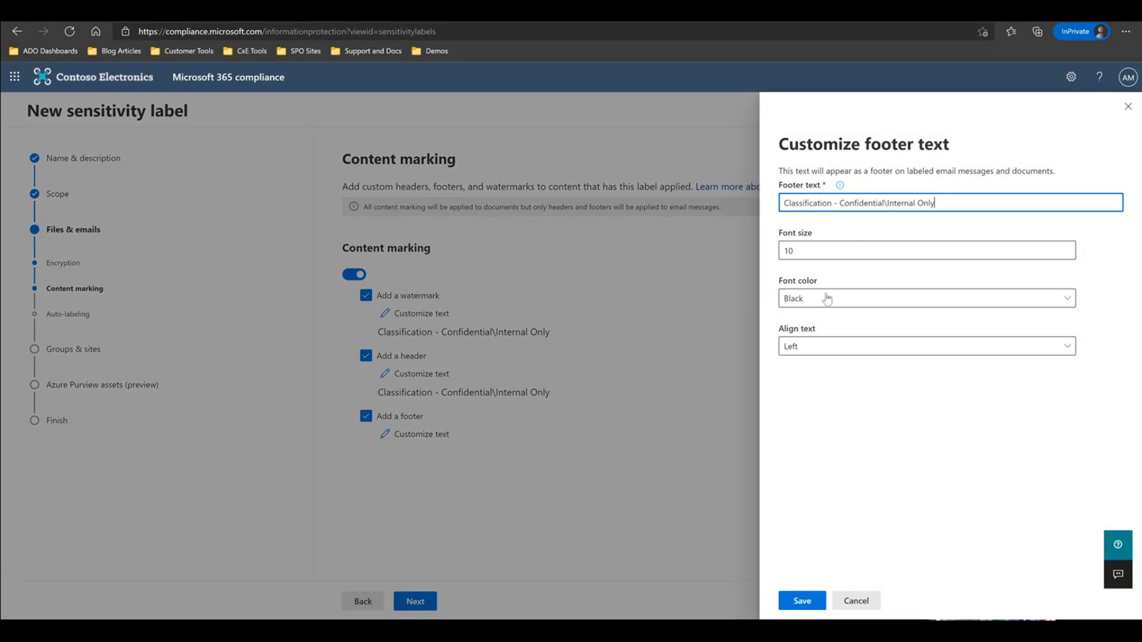
left_click(805, 352)
left_click(809, 396)
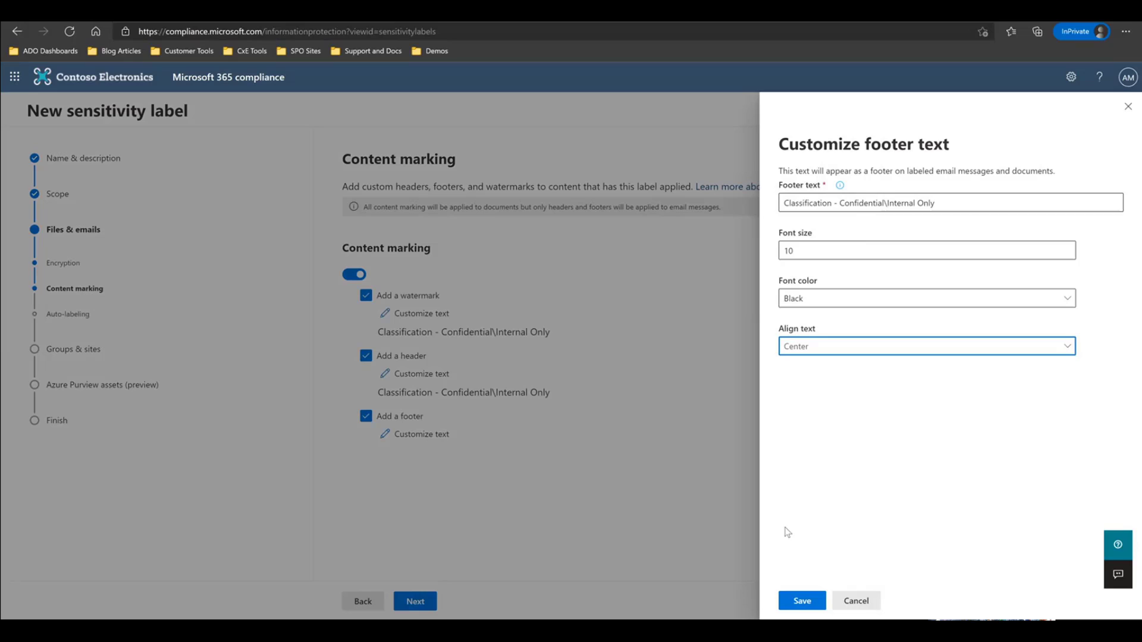
left_click(800, 604)
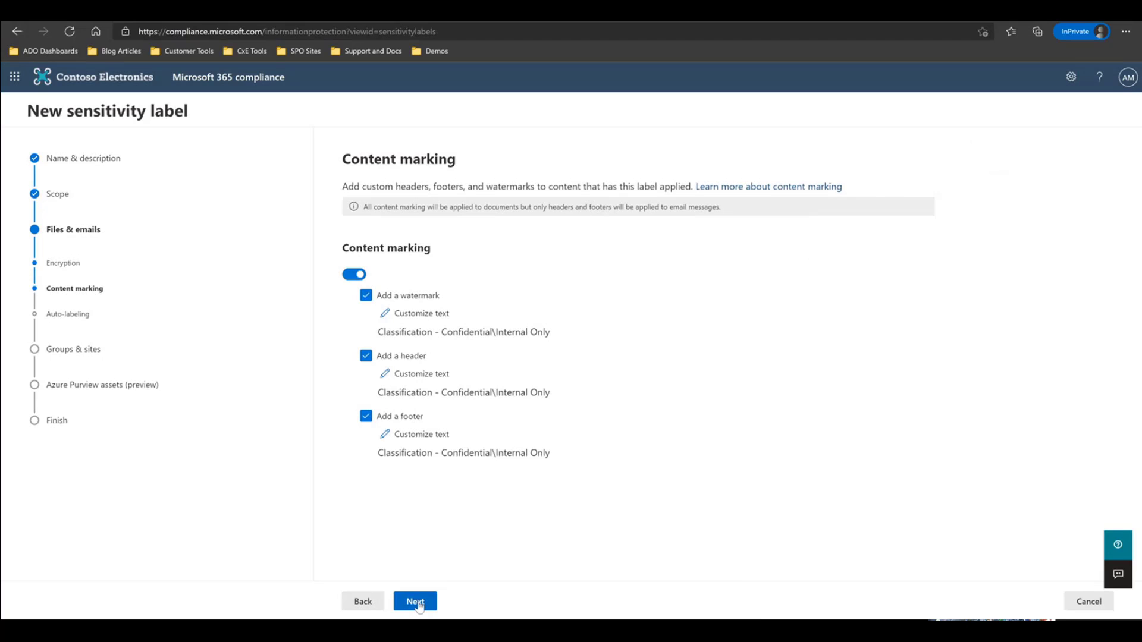
Accept the content marking, leave the auto-labeling, groups and sites, and Azure Purview settings at their defaults, and create the label.
left_click(417, 603)
left_click(416, 603)
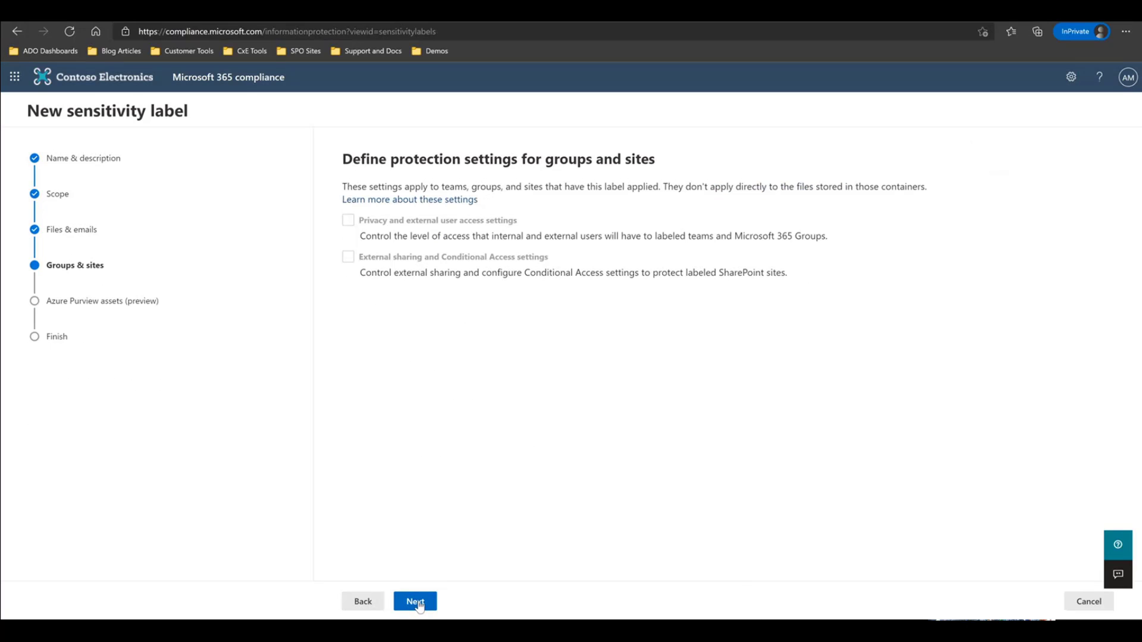
left_click(417, 602)
left_click(416, 603)
left_click(418, 603)
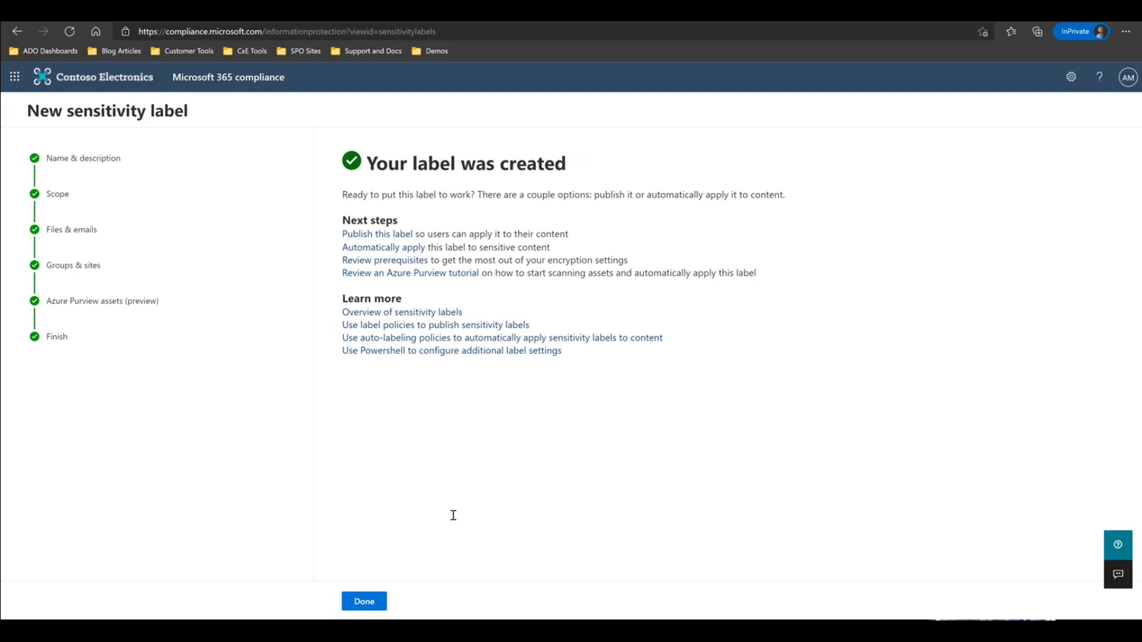
left_click(369, 602)
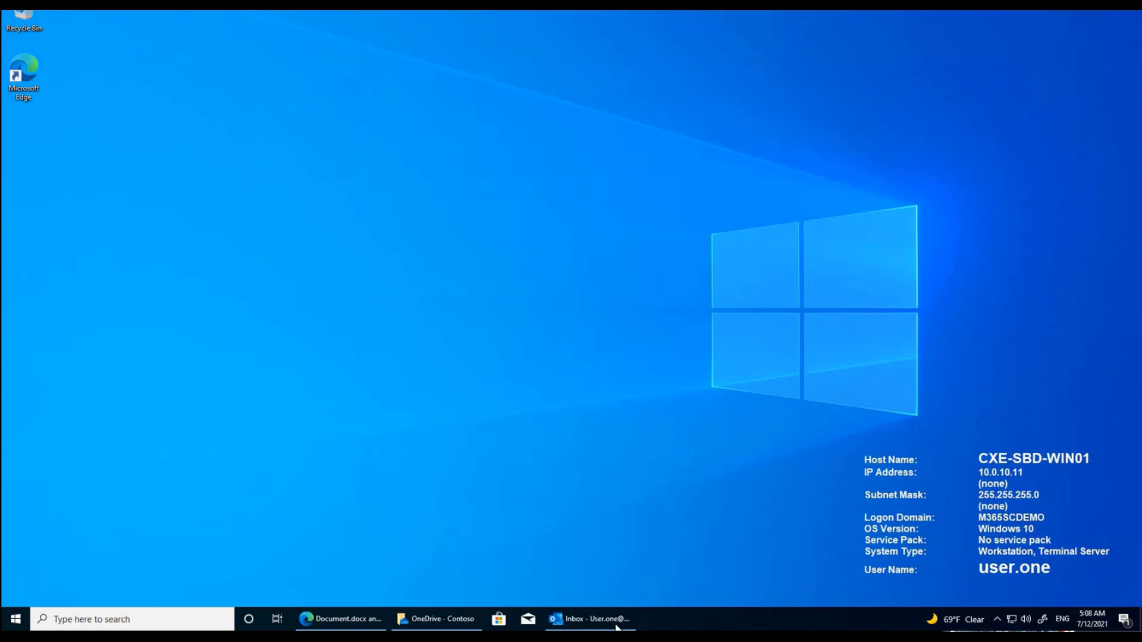
Switch to desktop Outlook and compose an email to the second demo user with subject "test" and body "This is important".
left_click(591, 619)
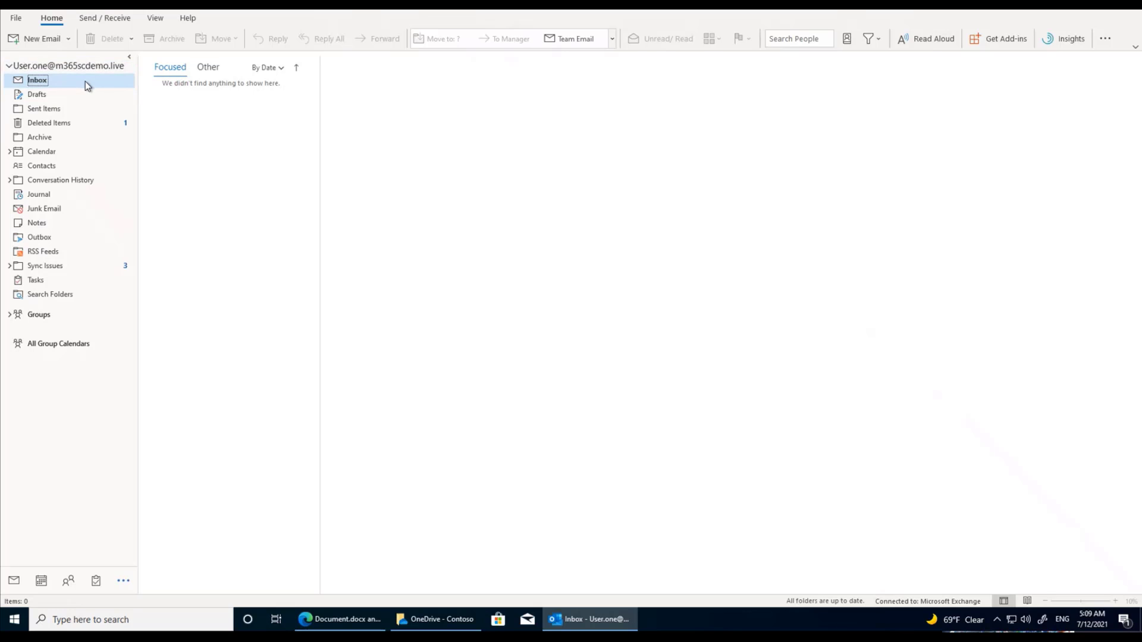
left_click(50, 43)
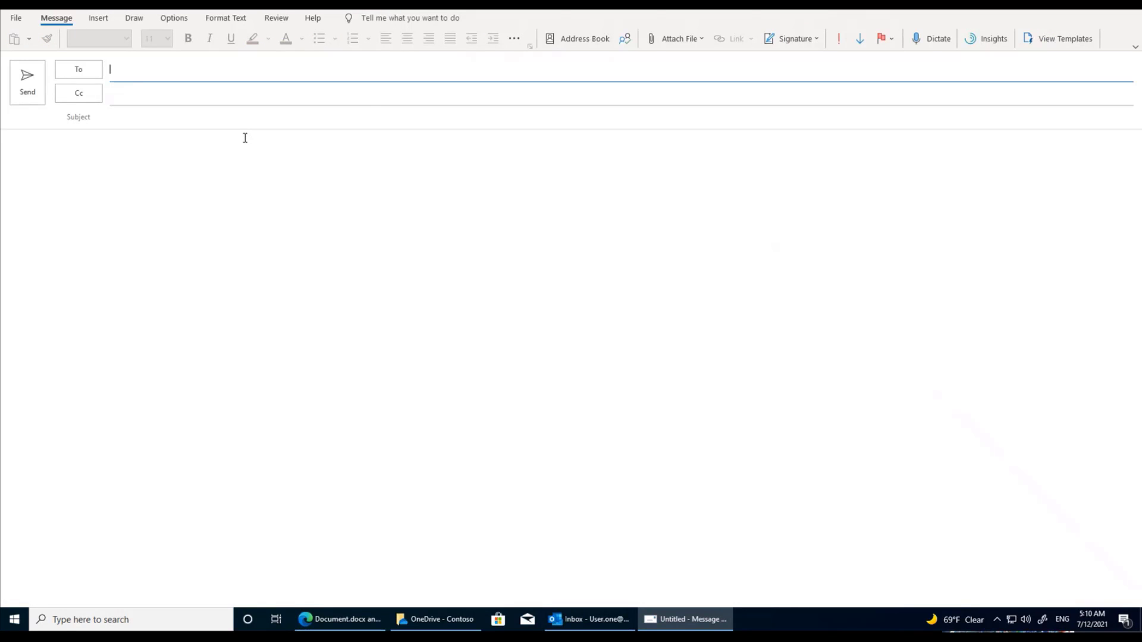
type("user")
left_click(229, 122)
left_click(230, 119)
type("test")
key("Tab")
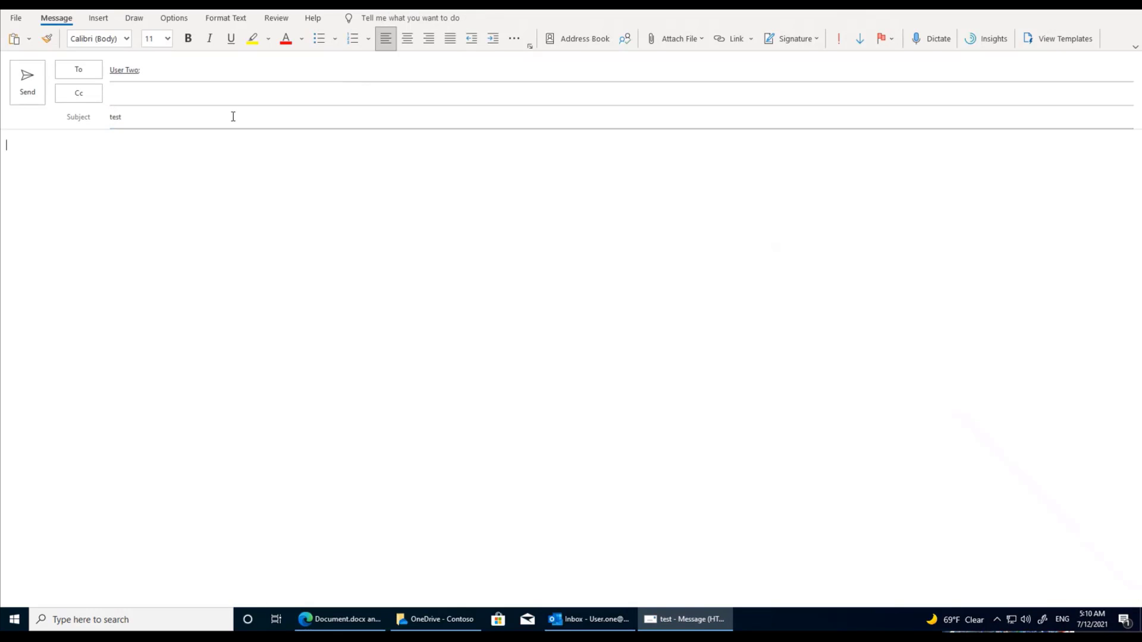
type("This is important")
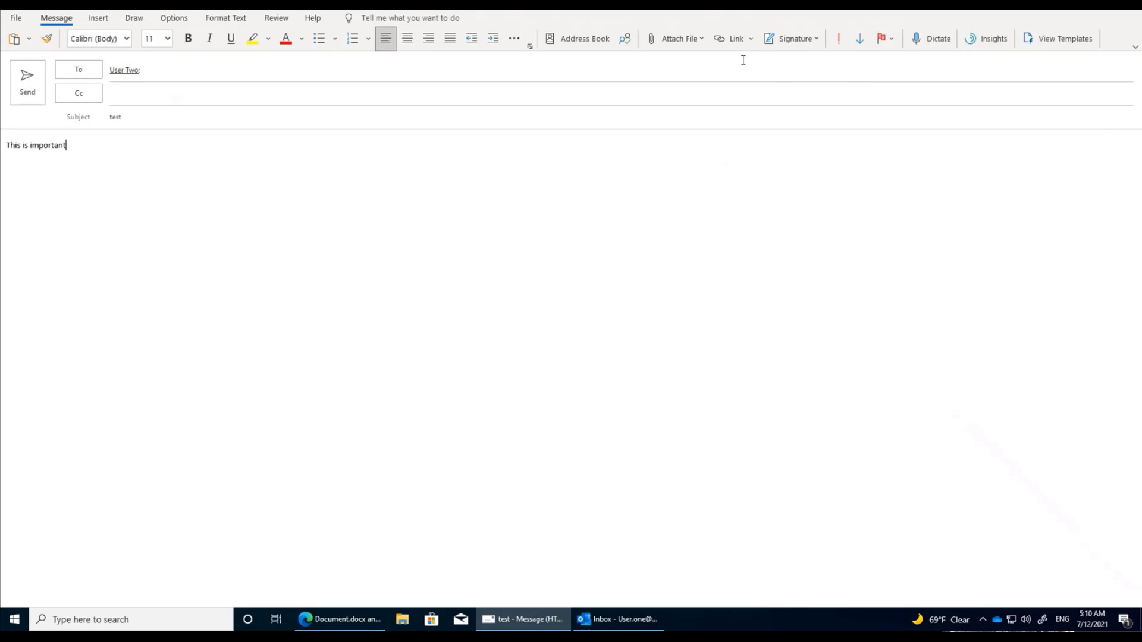
Switch to Outlook on the web, compose a message to the third demo user with subject "test", and view the additional message options.
left_click(326, 623)
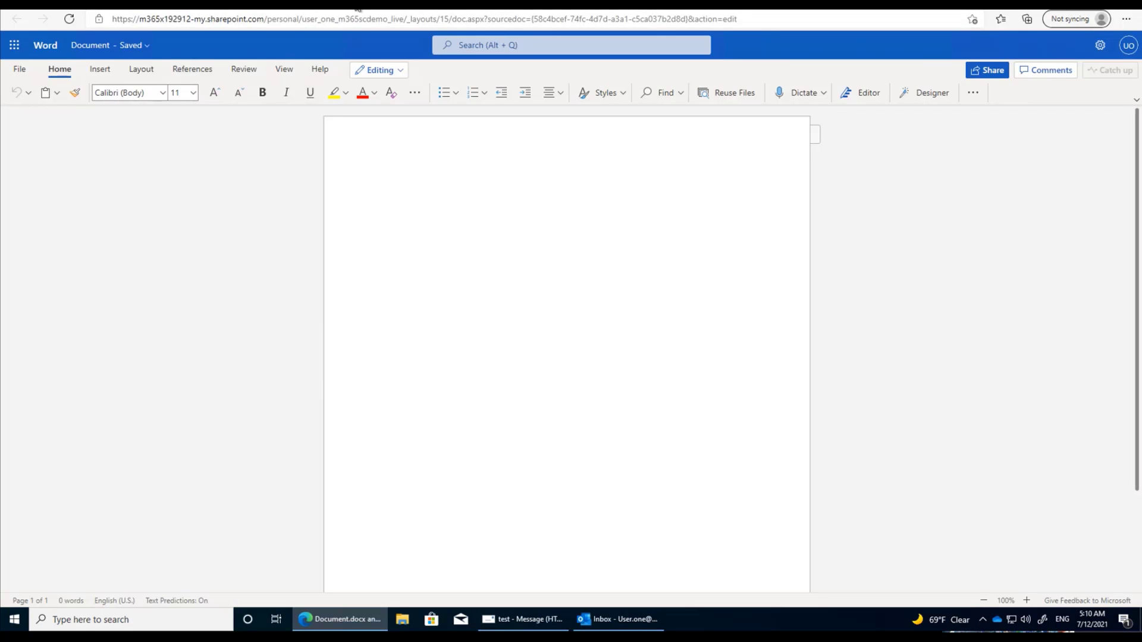
left_click(358, 5)
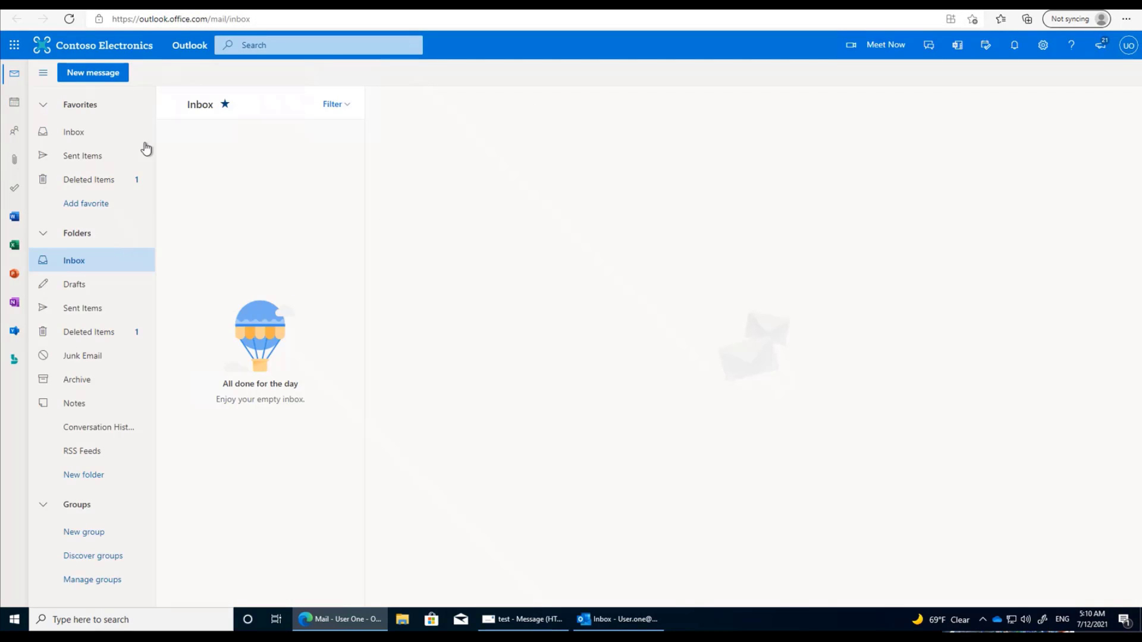
left_click(105, 74)
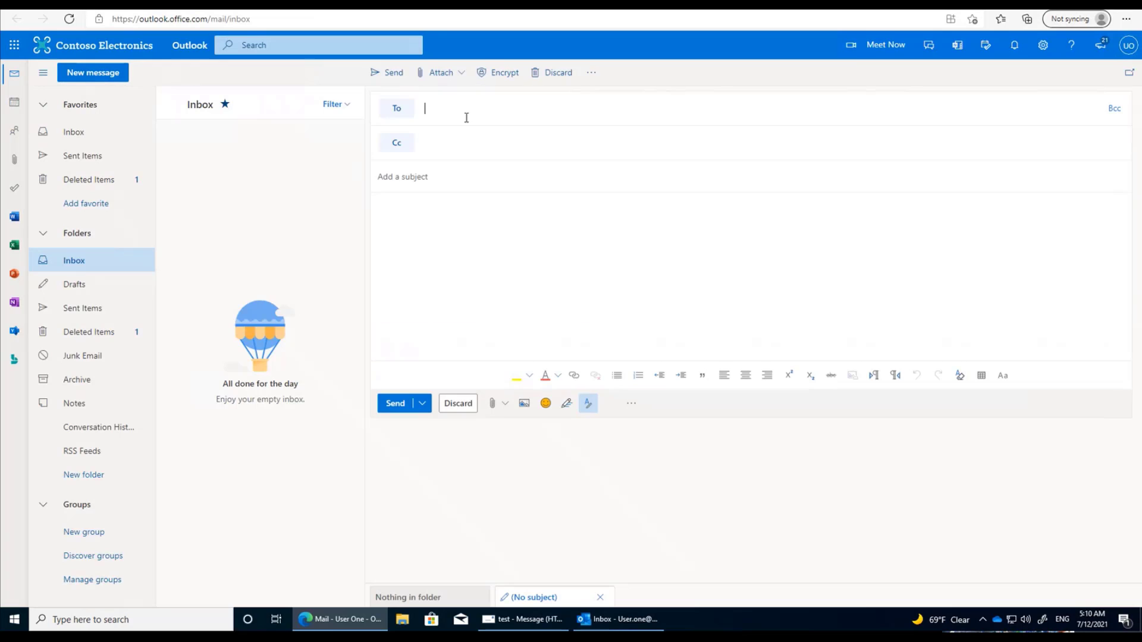
type("user")
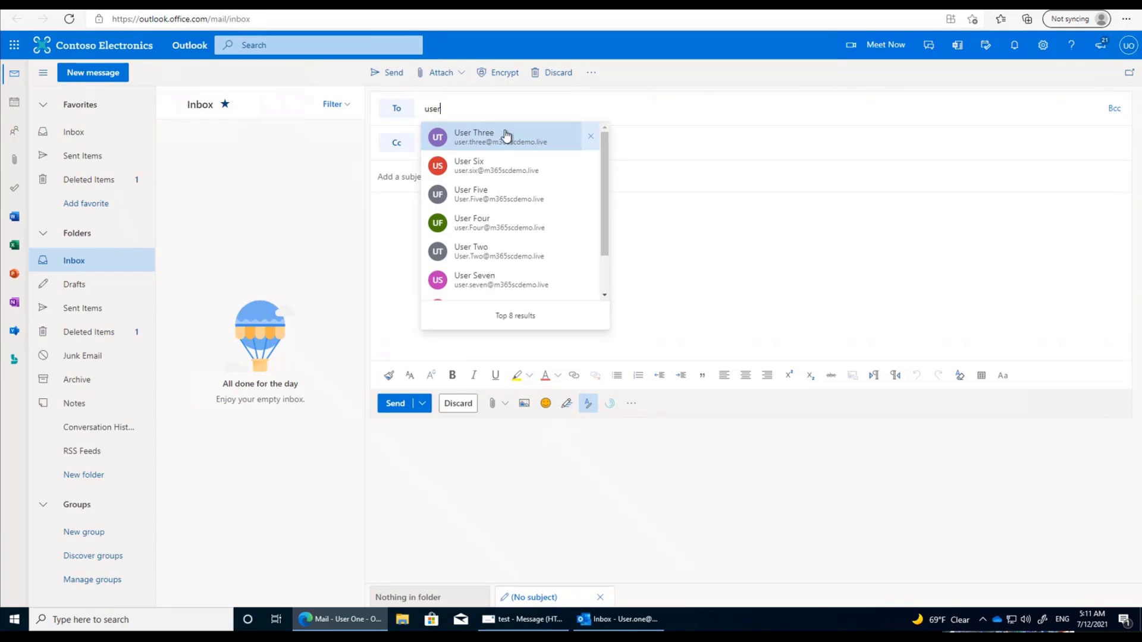
left_click(507, 142)
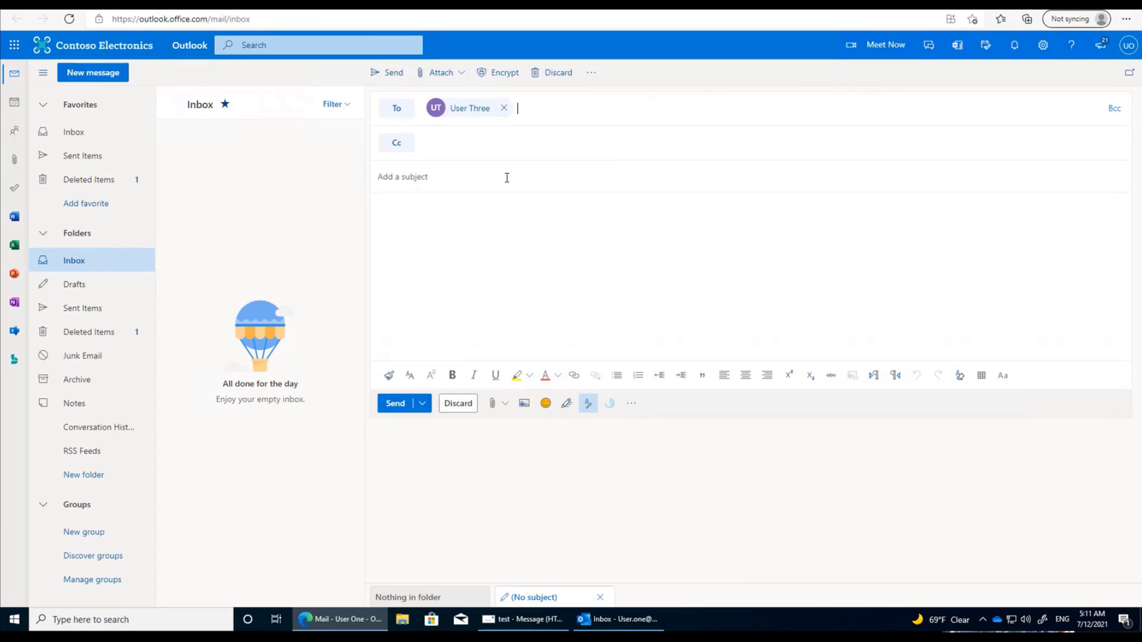
left_click(484, 182)
type("test")
left_click(468, 225)
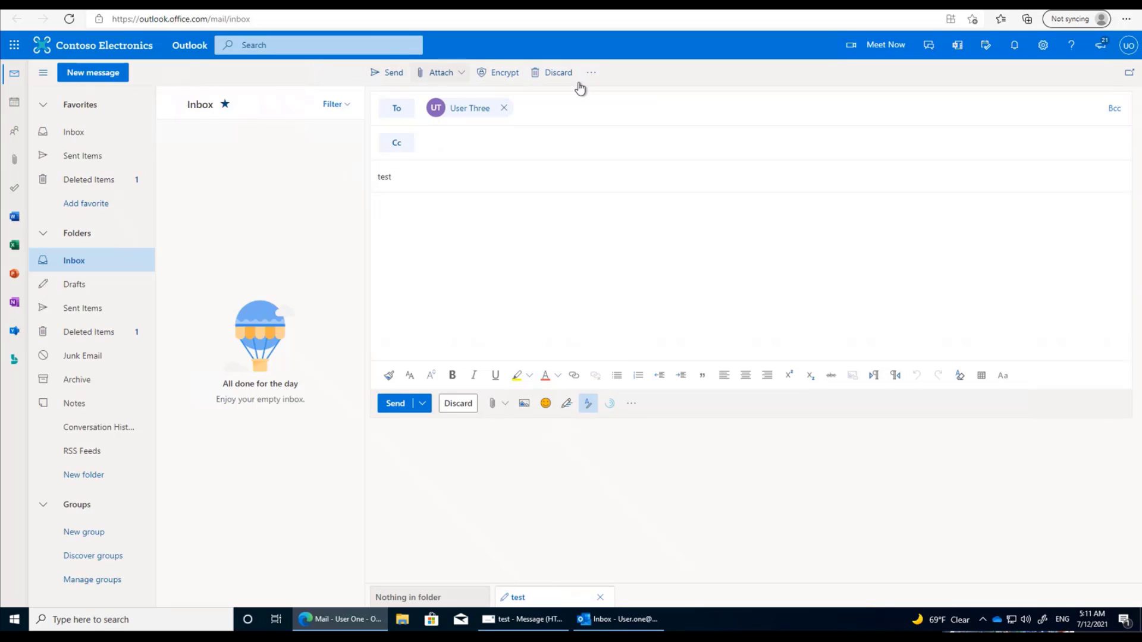
left_click(587, 81)
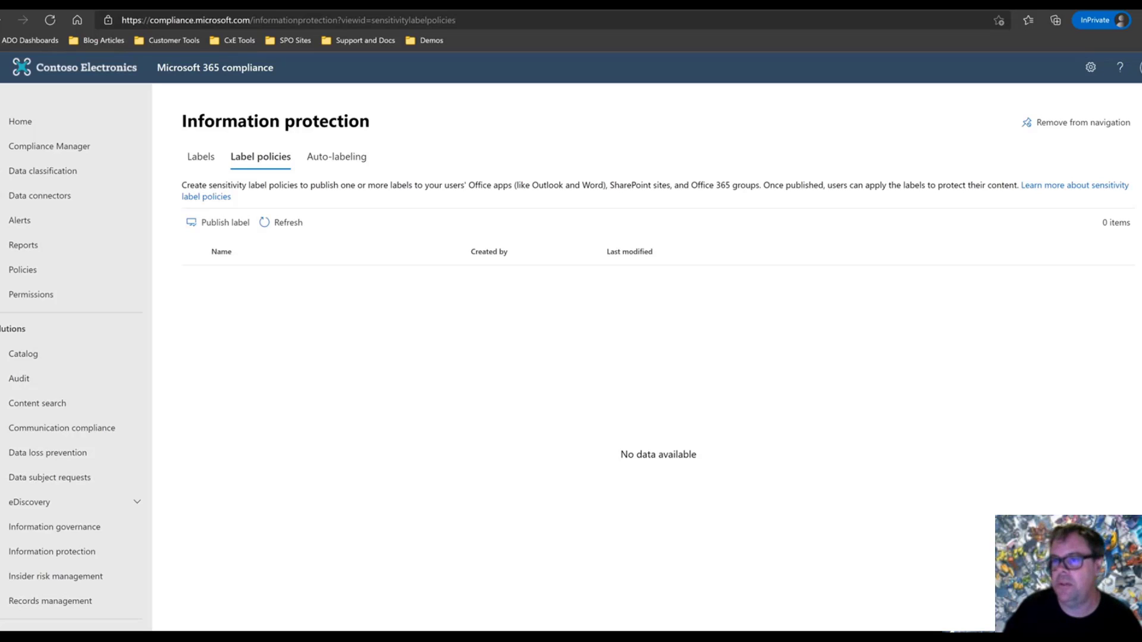
Start a label publishing policy in Microsoft 365 compliance and add Public, General, Confidential, Confidential/Recipients Only and Confidential/Internal Only.
left_click(238, 222)
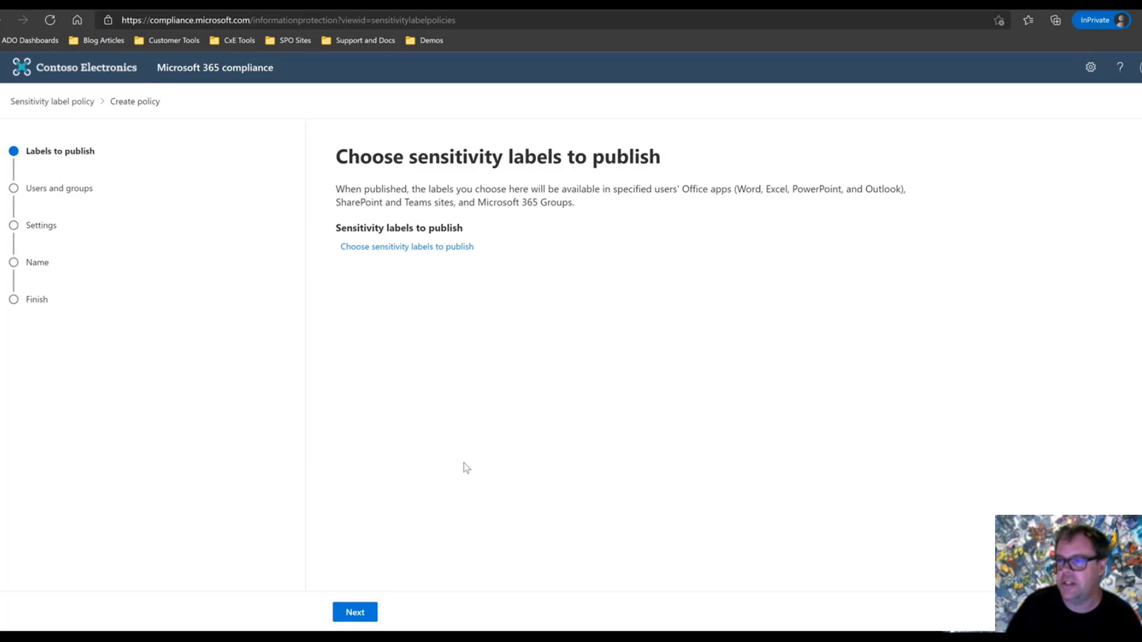
left_click(402, 248)
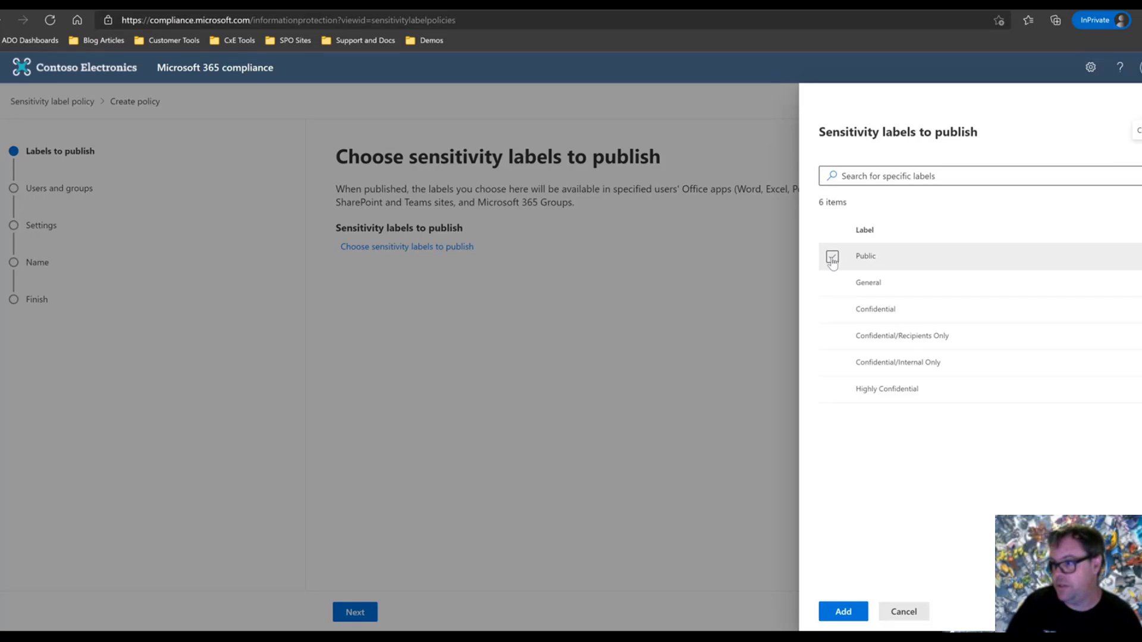
left_click(832, 258)
left_click(832, 284)
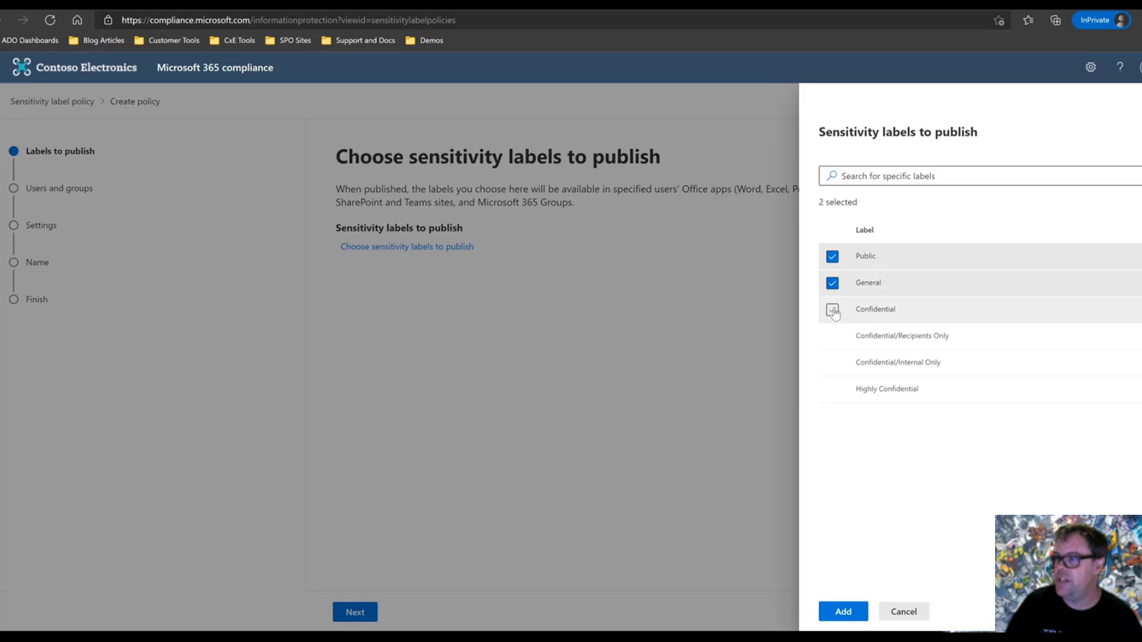
left_click(832, 310)
left_click(832, 337)
left_click(832, 363)
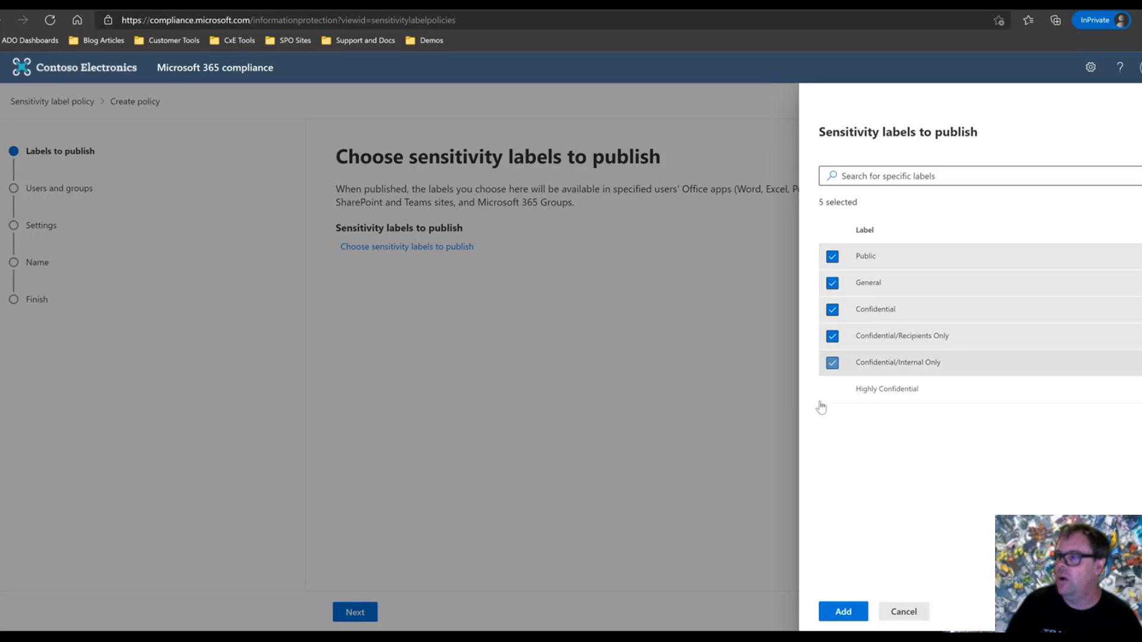
left_click(844, 611)
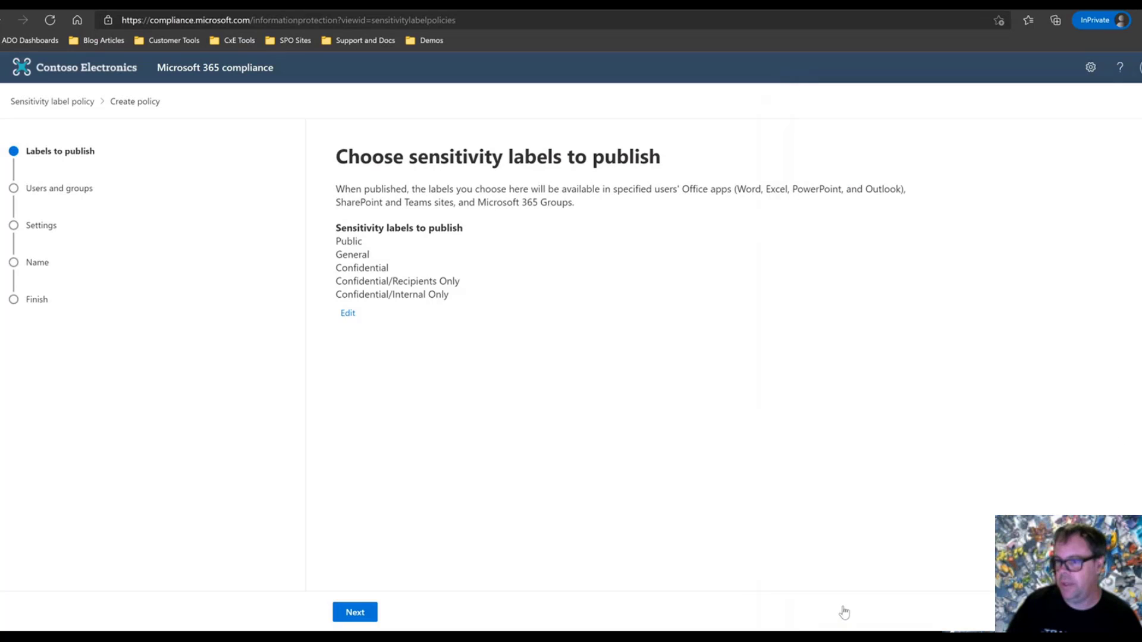
Publish the labels to all users and groups, and require a justification for removing a label or lowering its classification.
left_click(357, 618)
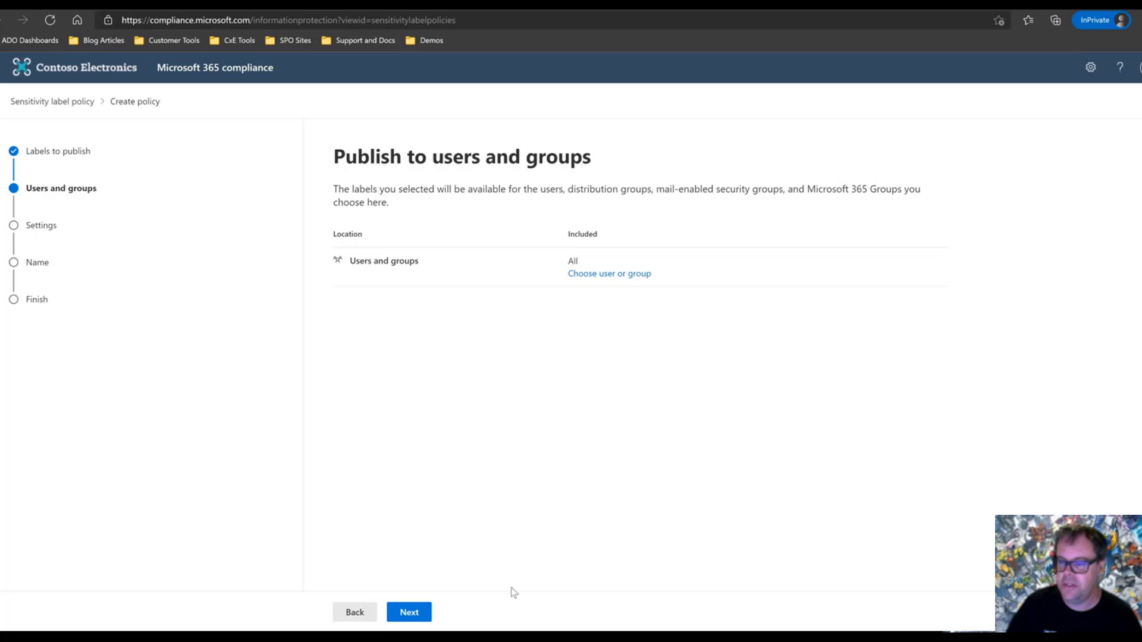
left_click(408, 612)
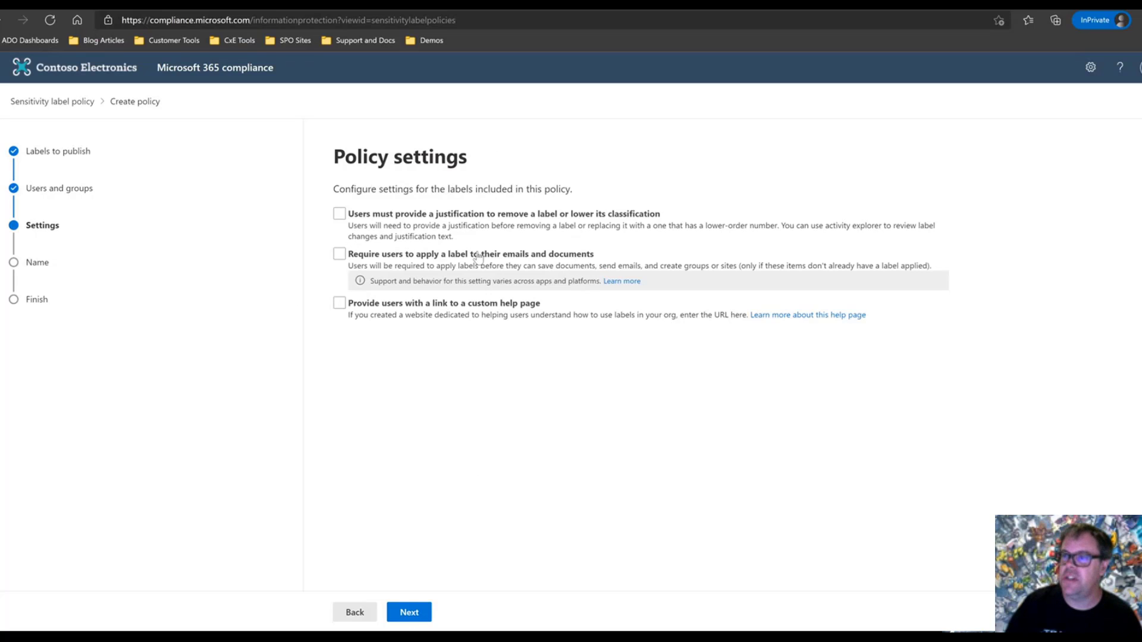
left_click(339, 214)
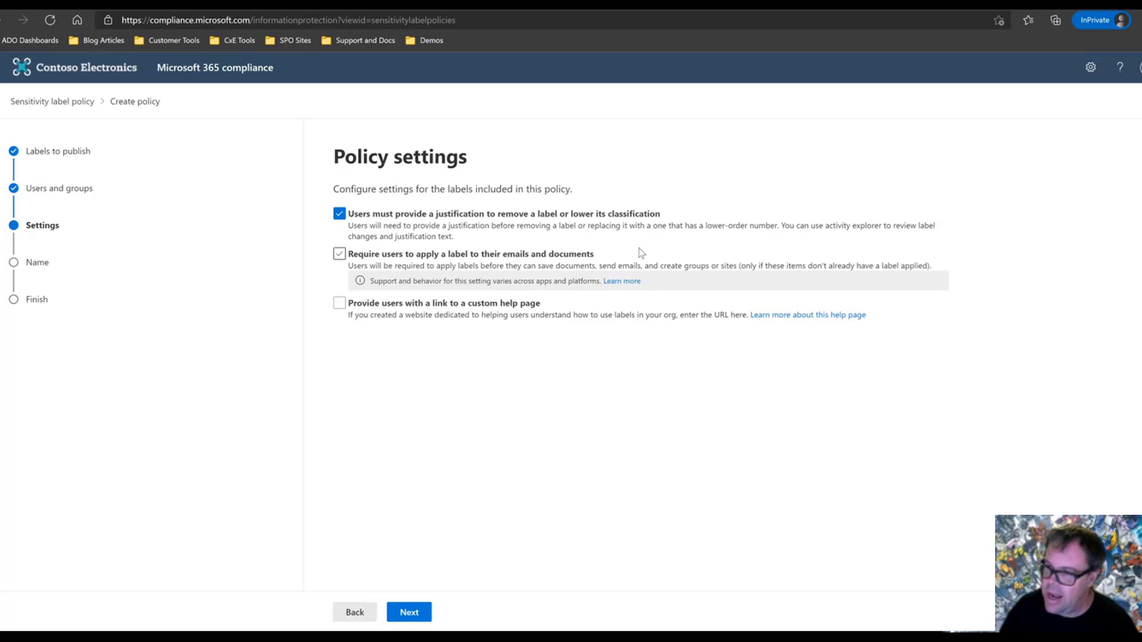
left_click(339, 304)
left_click(345, 333)
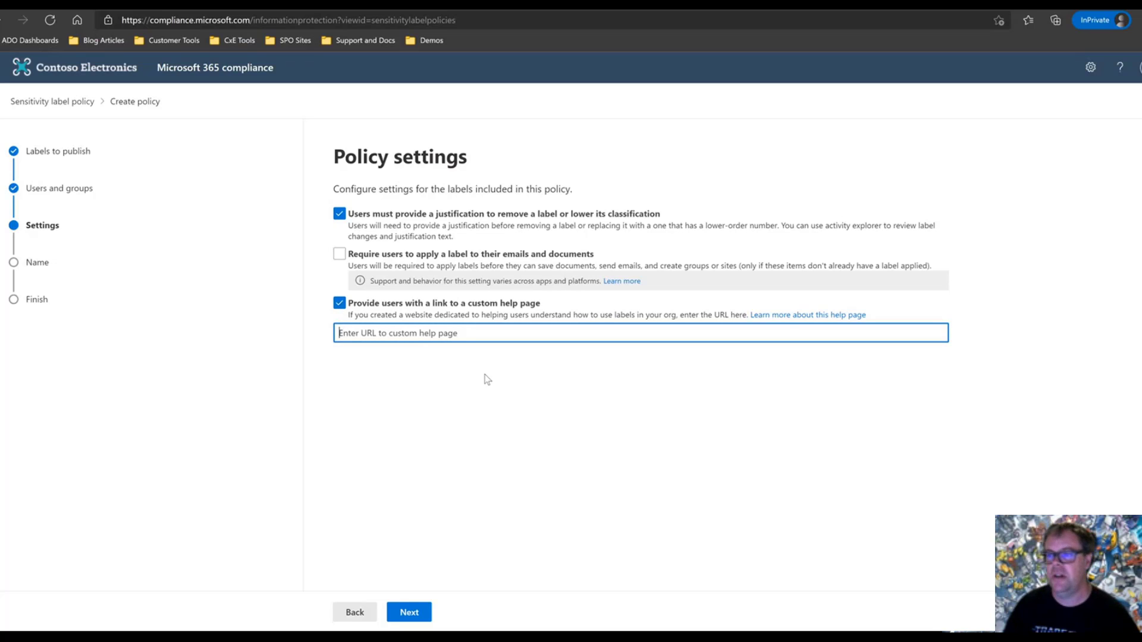
type("https://")
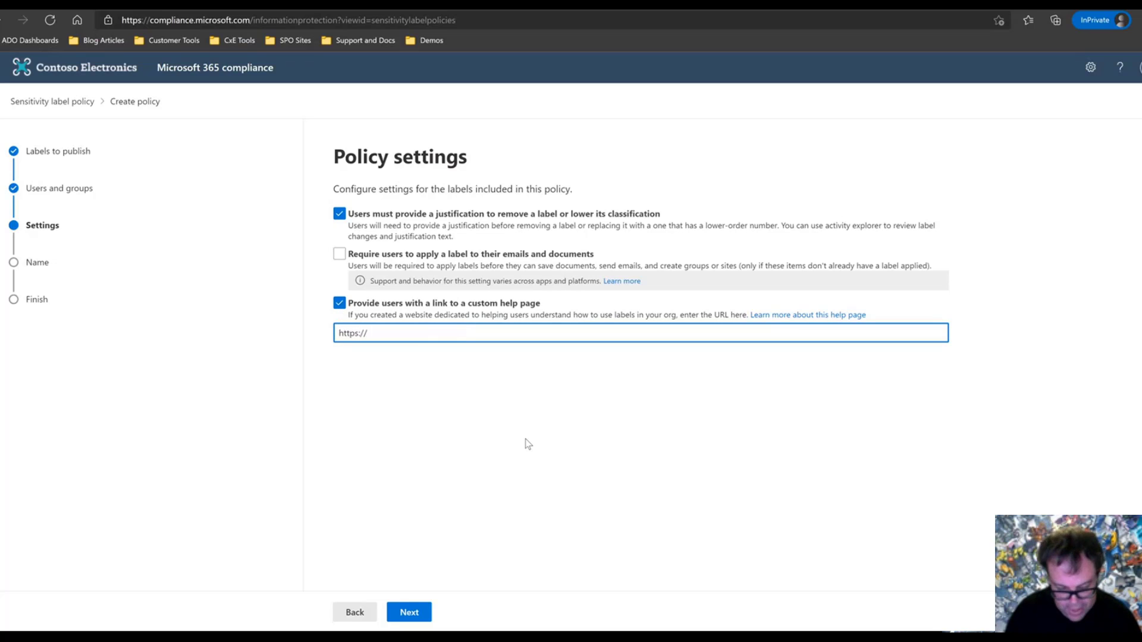
type("tfwiki.net")
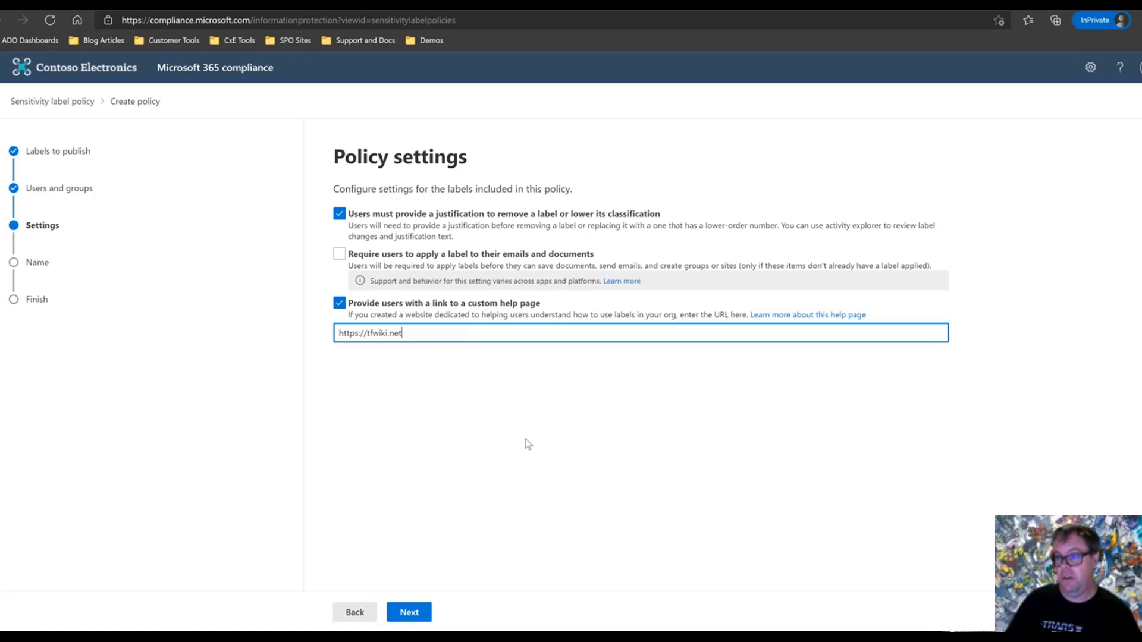
left_click(408, 613)
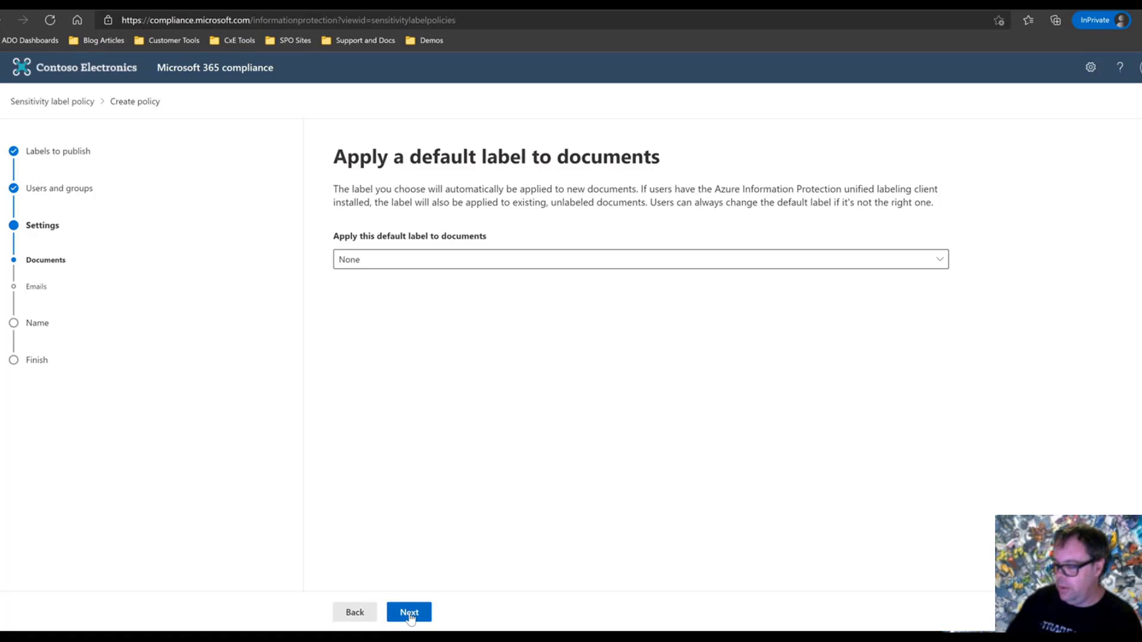
Set General as the default label for documents and continue to the email settings.
left_click(368, 261)
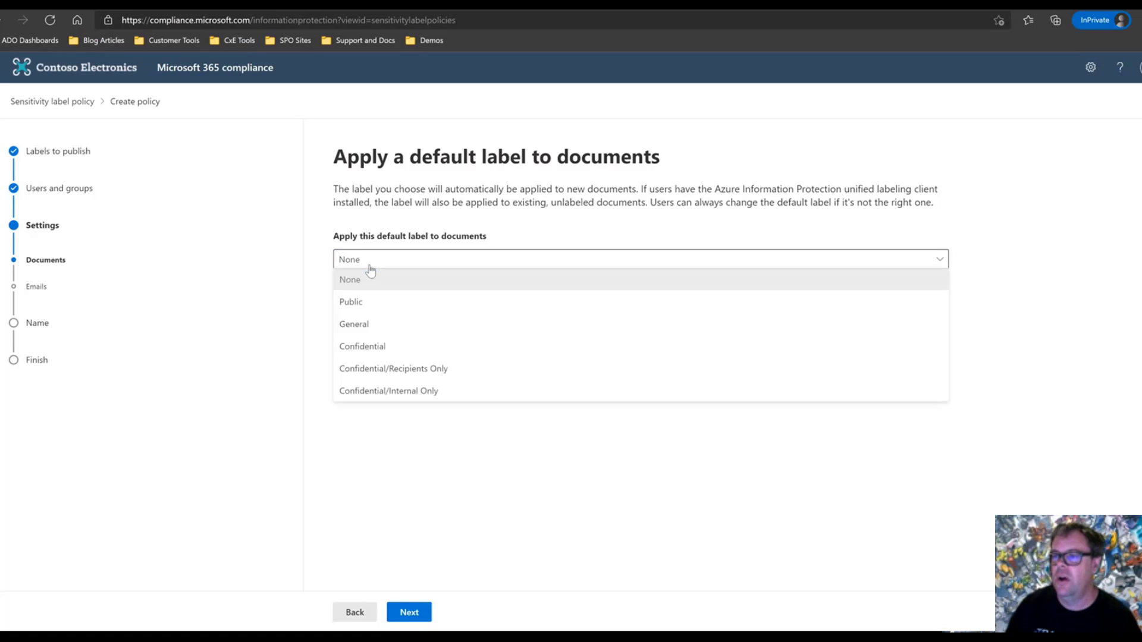
left_click(376, 327)
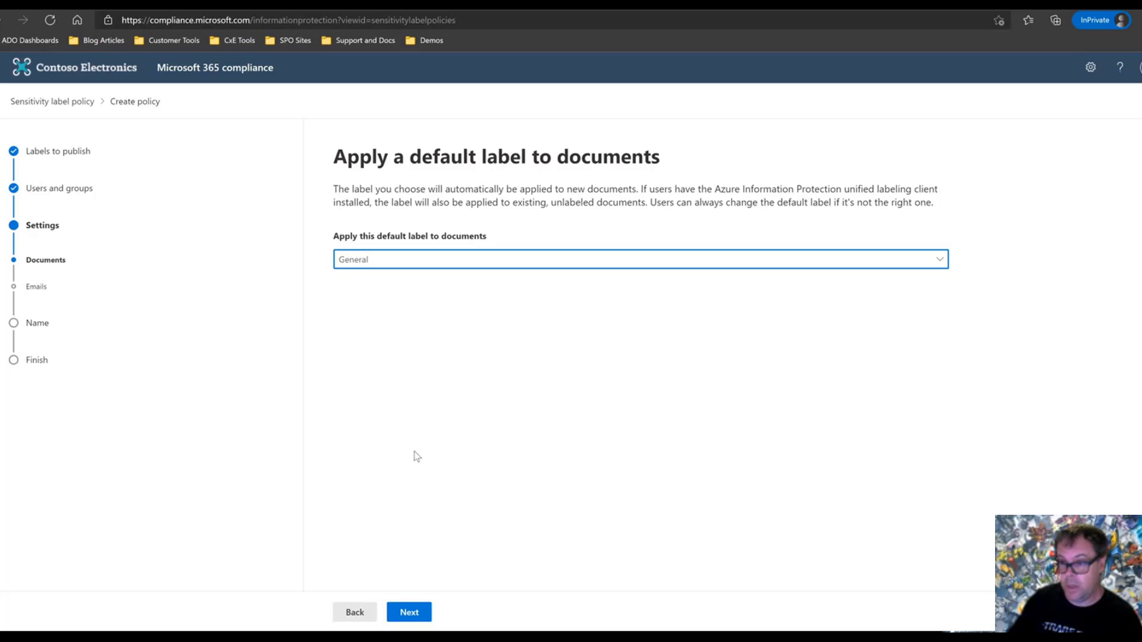
left_click(416, 613)
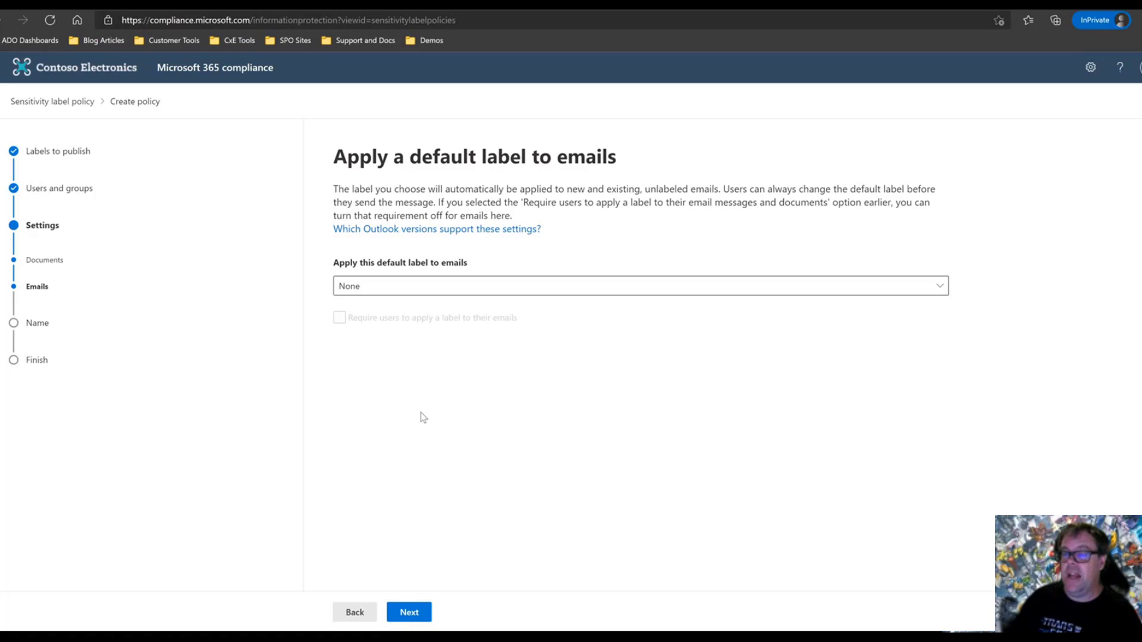
Set the default label for emails to None and continue to naming the policy.
left_click(388, 286)
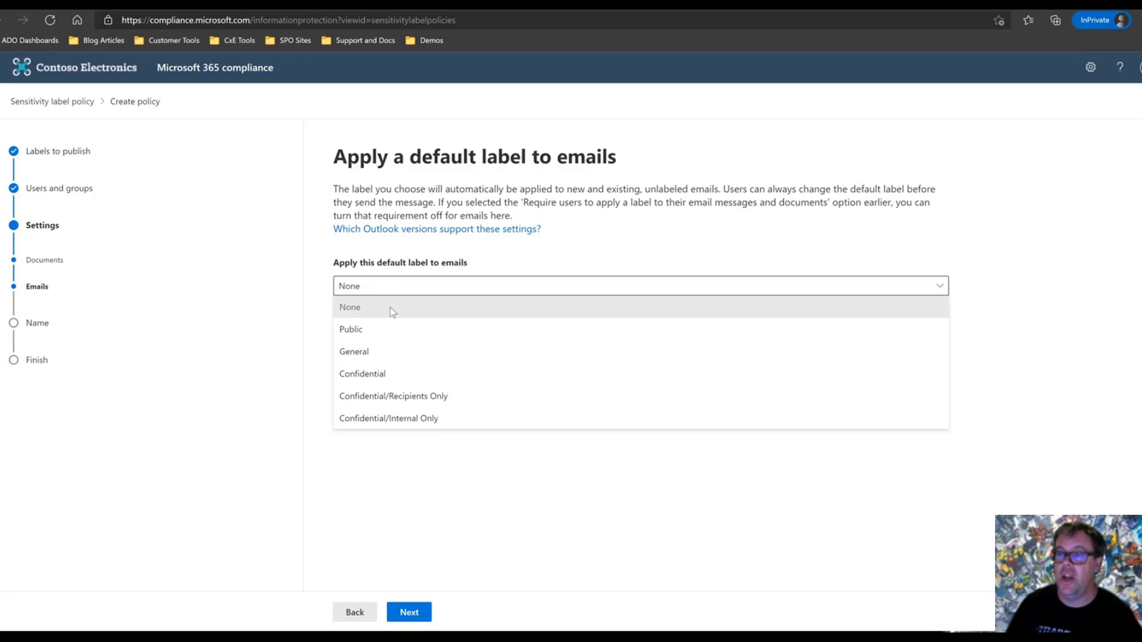
left_click(393, 311)
left_click(399, 291)
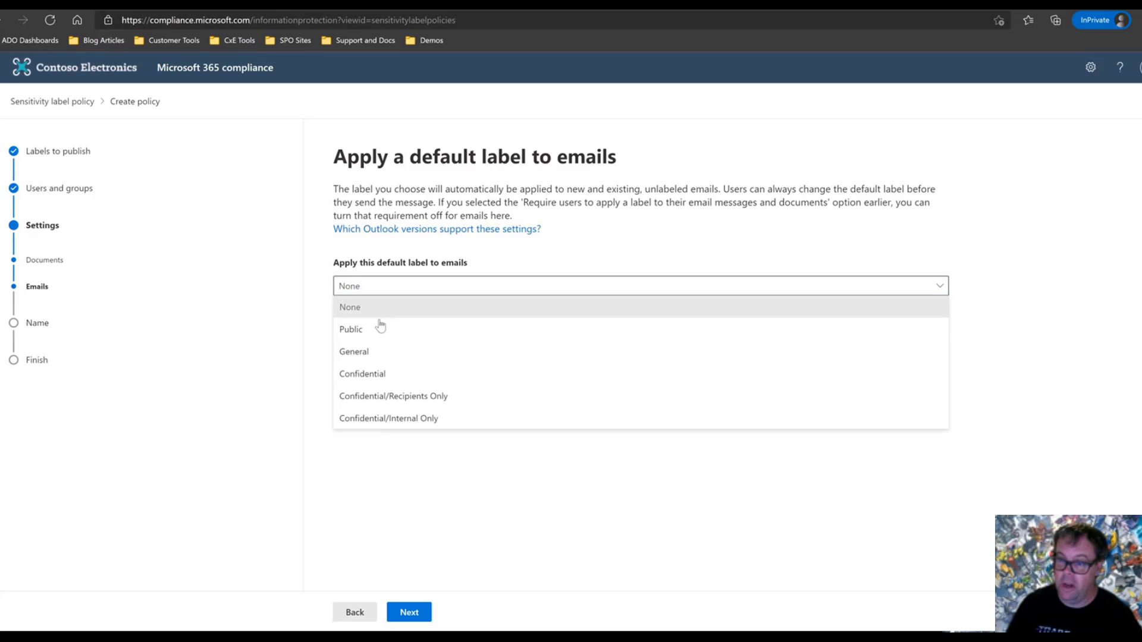
left_click(374, 329)
left_click(381, 288)
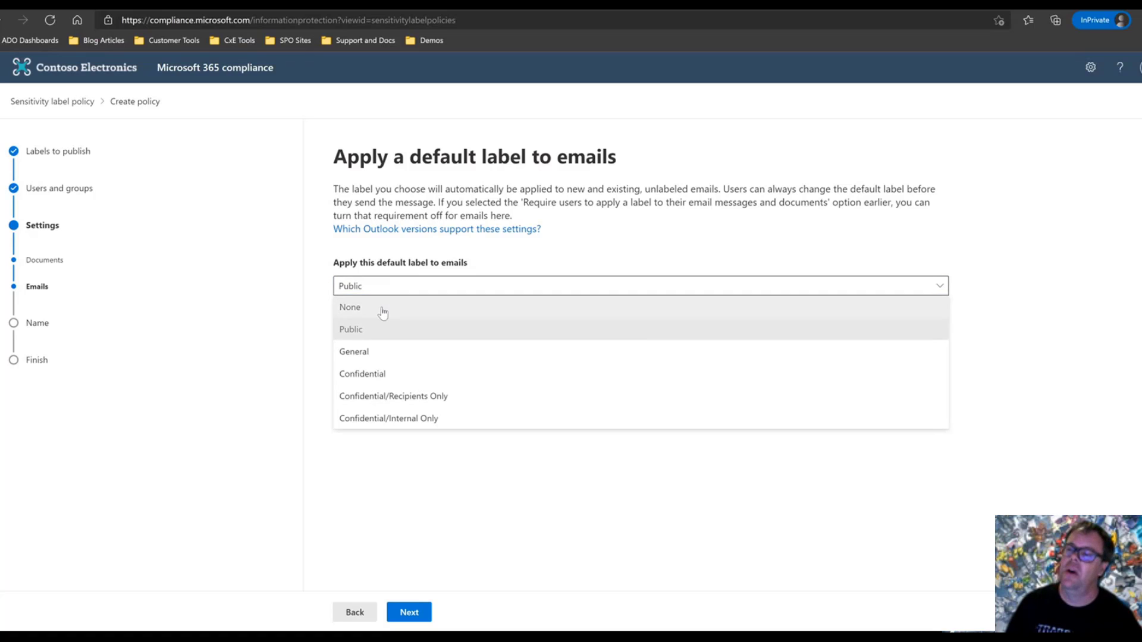
left_click(383, 310)
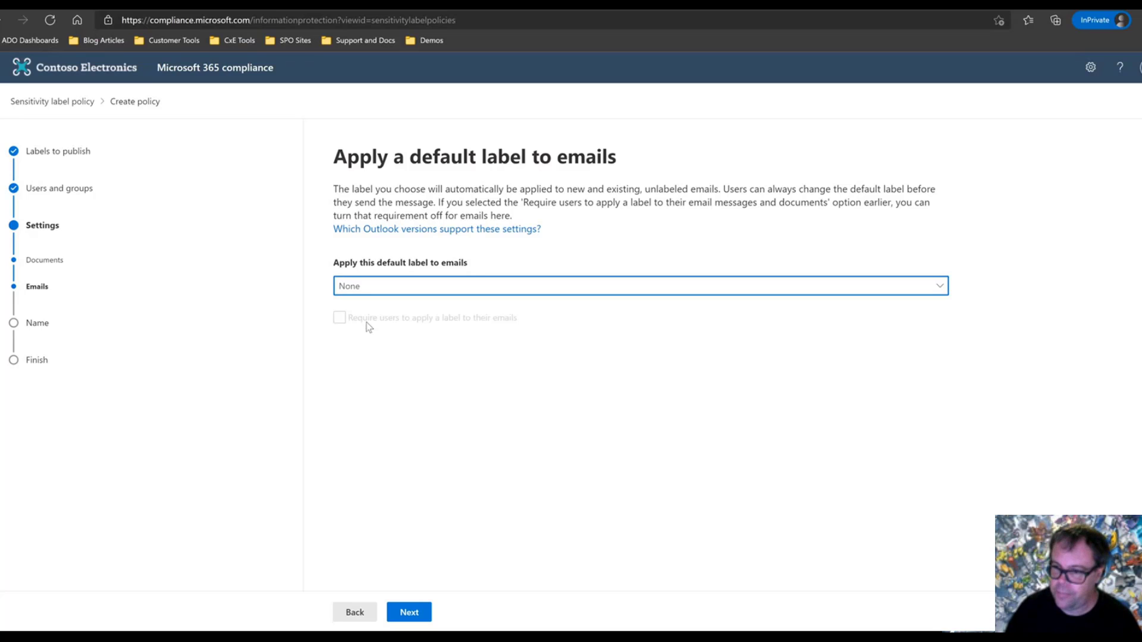
left_click(409, 612)
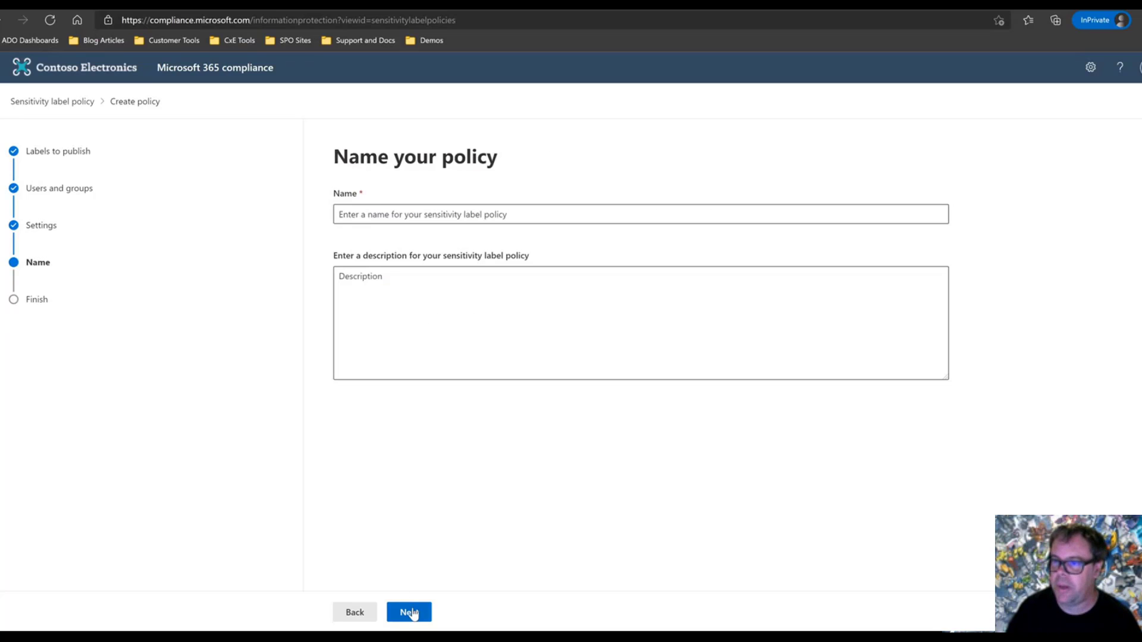
Name the policy Global Policy with the description "Policy for majority of users", submit it and return to the label policies.
left_click(366, 211)
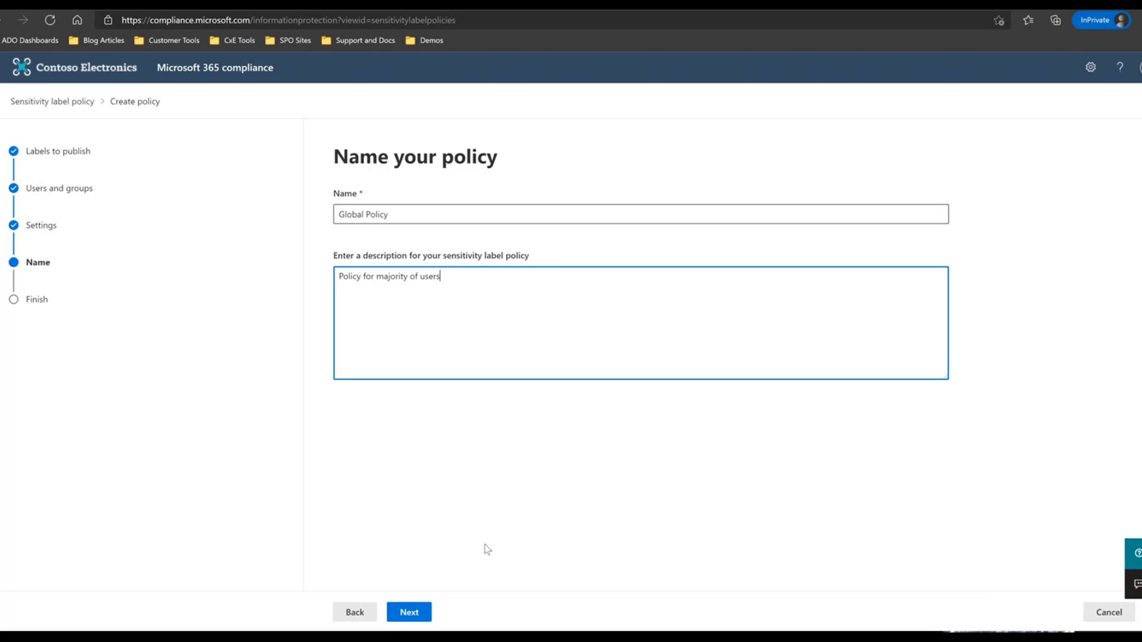
left_click(409, 614)
left_click(410, 617)
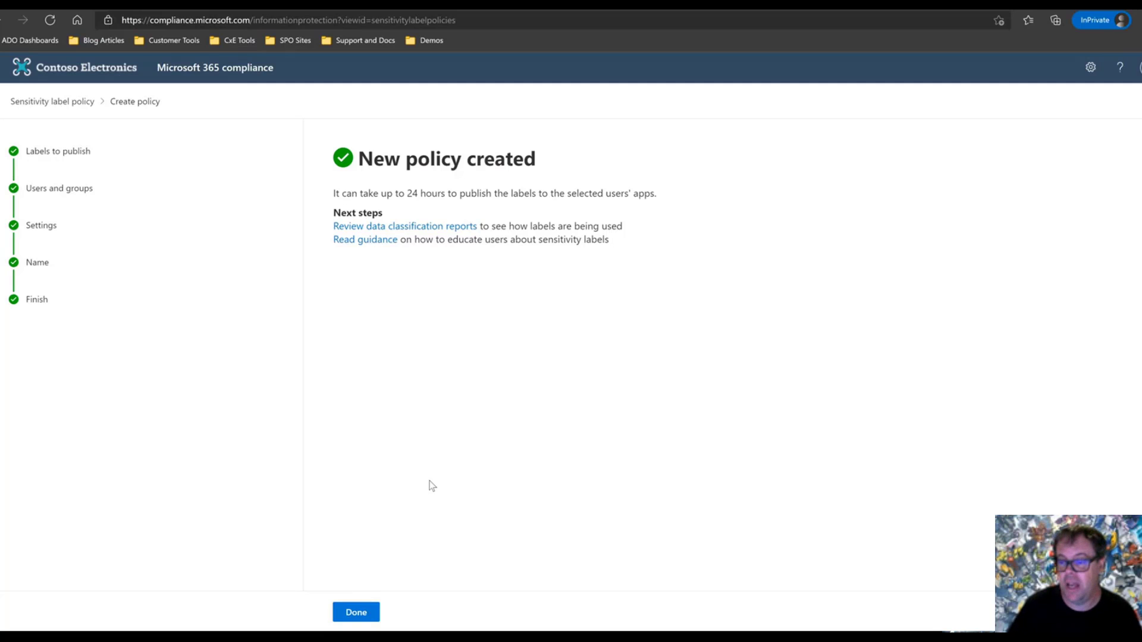
left_click(356, 614)
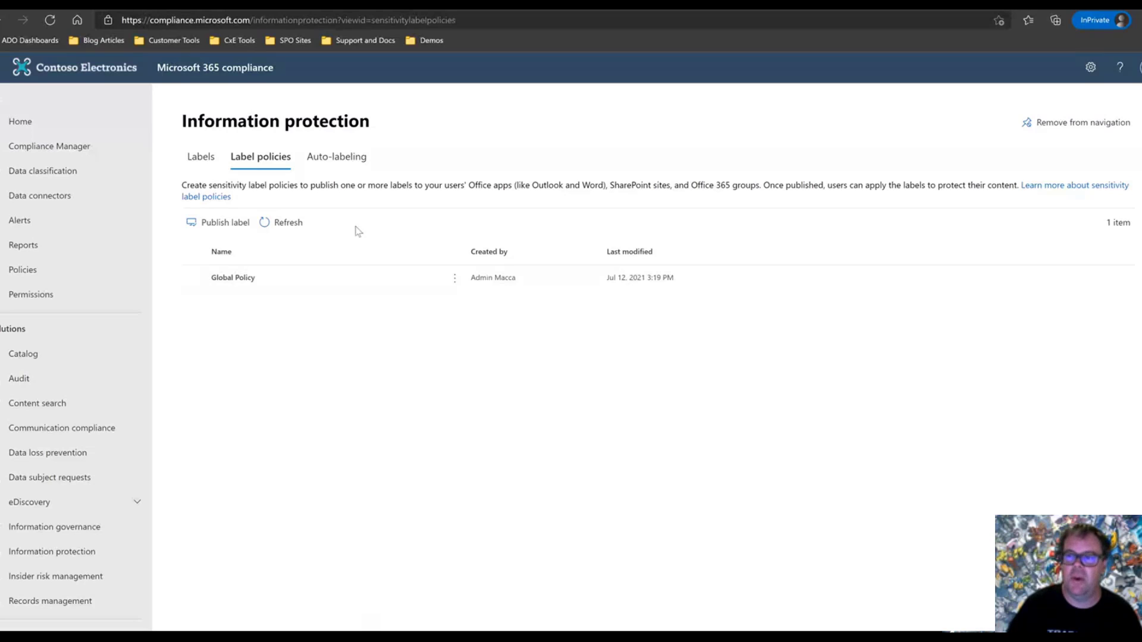
Start another label publishing policy and add only the Highly Confidential label to it.
left_click(217, 225)
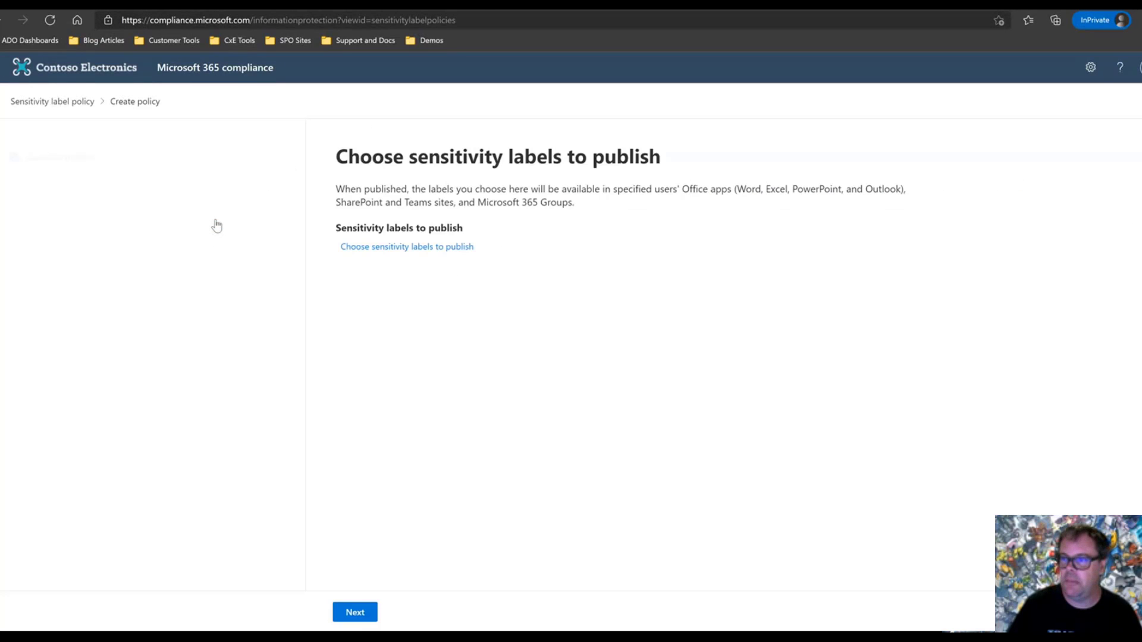
left_click(452, 248)
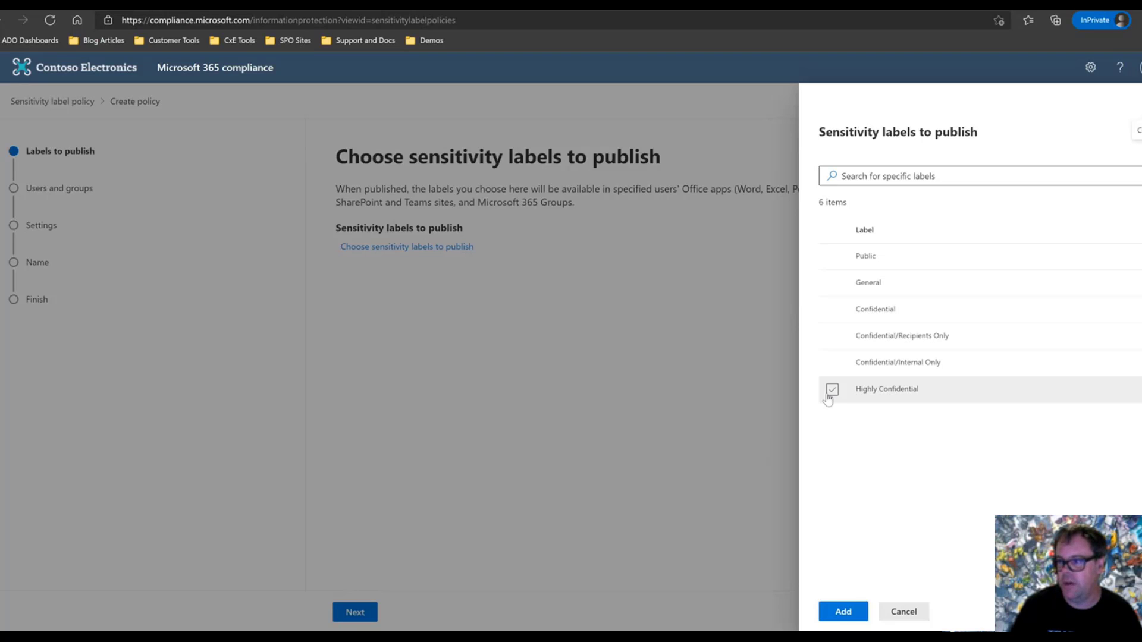
left_click(830, 392)
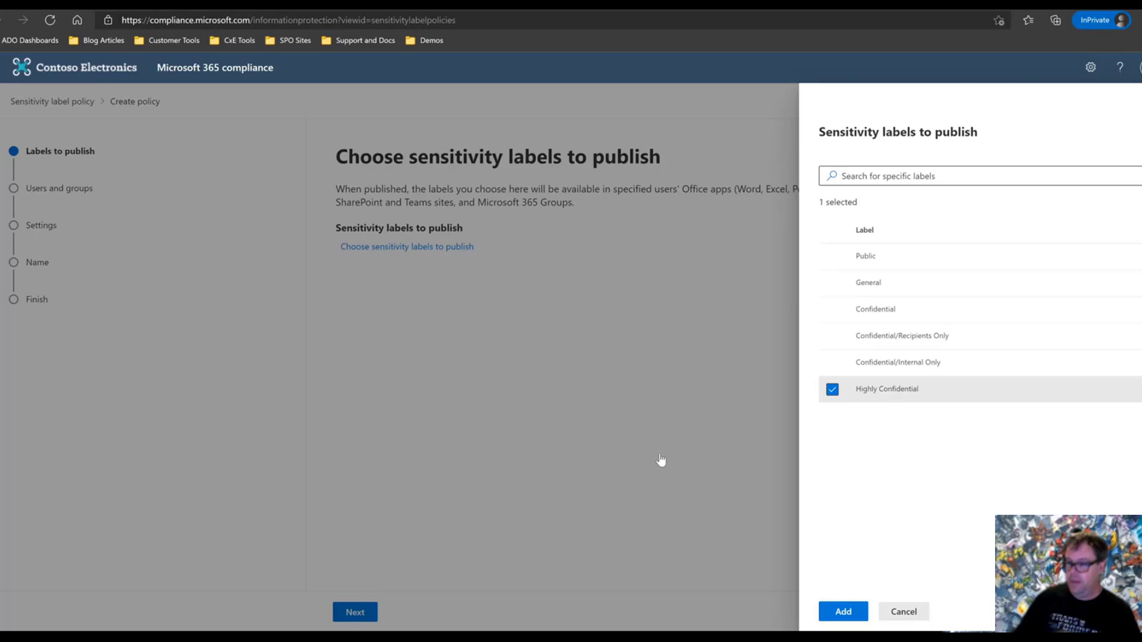
left_click(843, 612)
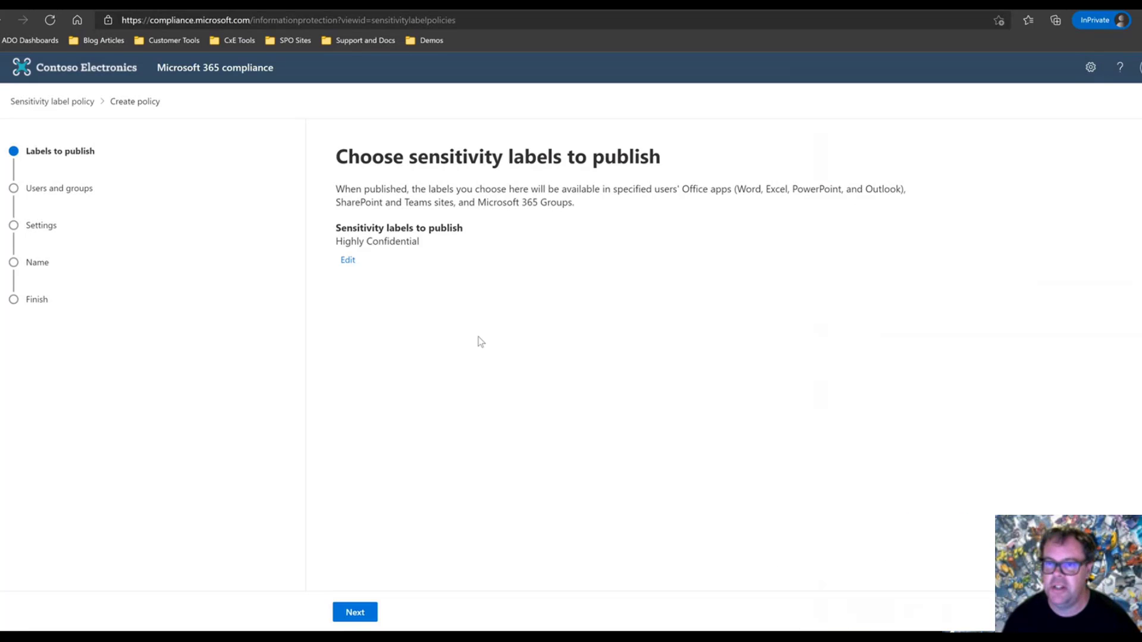
left_click(352, 614)
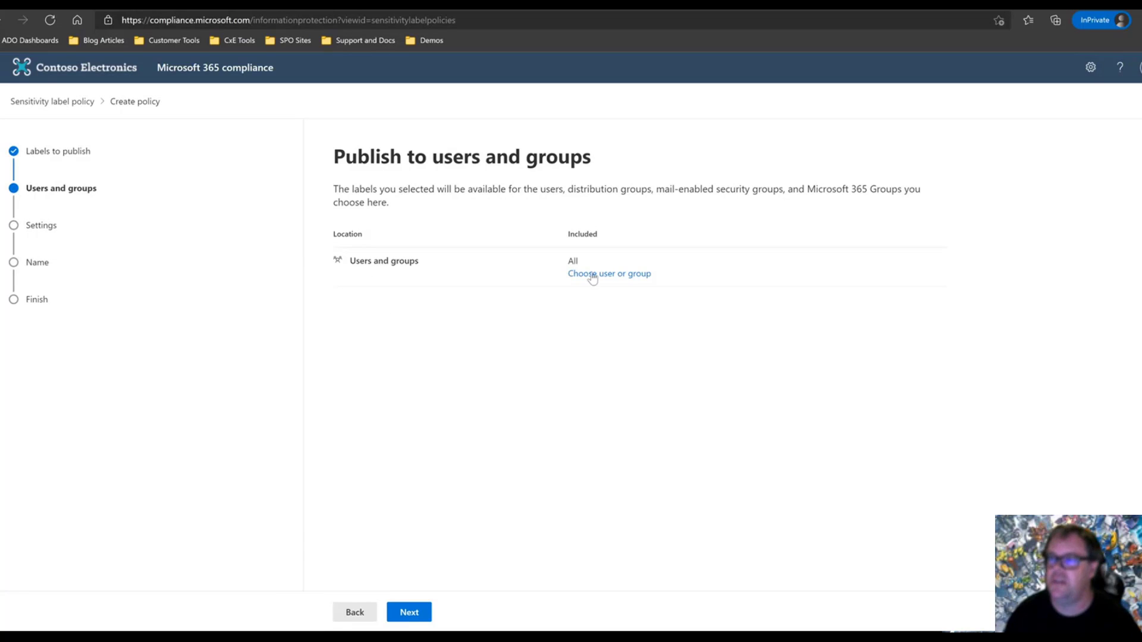
Publish the label only to the COVID 19 Research Project group and continue to the policy settings.
left_click(593, 275)
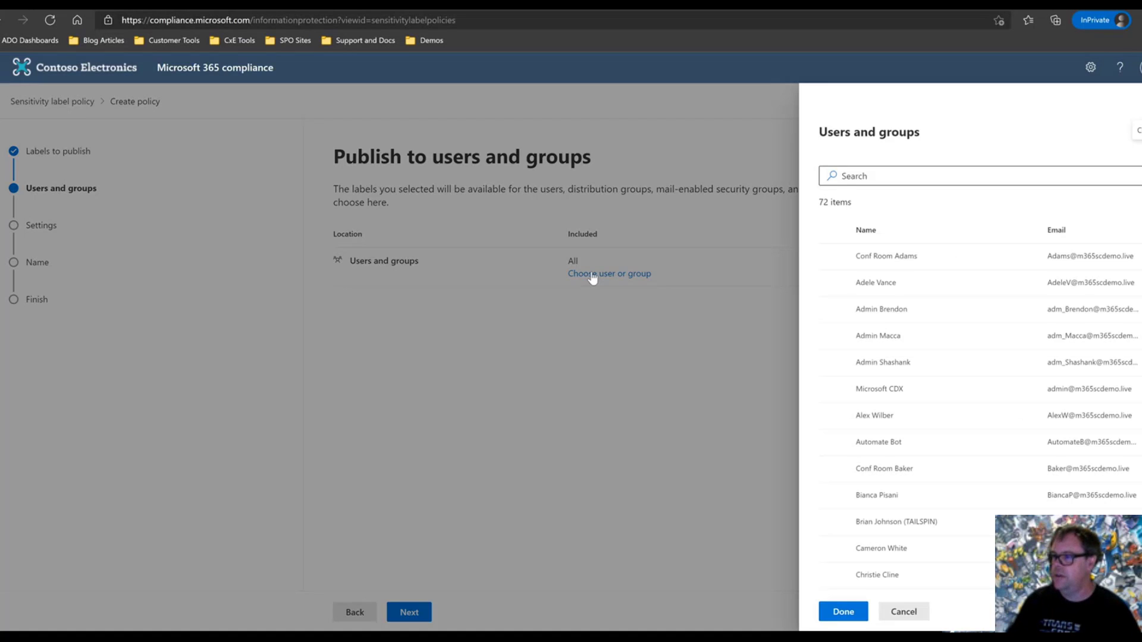
left_click(874, 176)
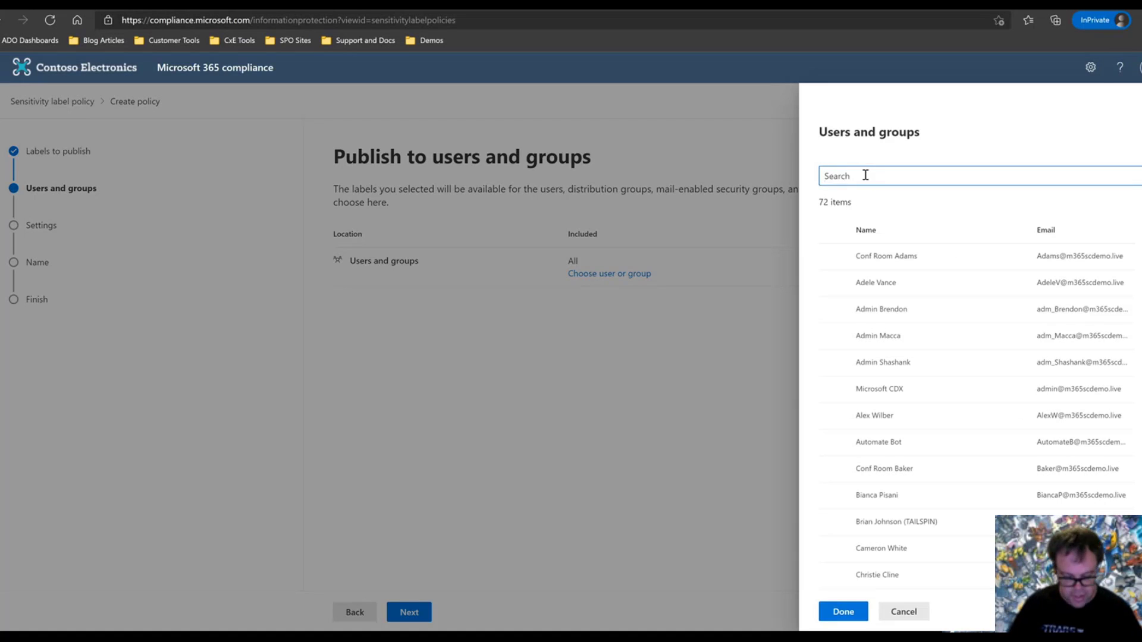
type("covid")
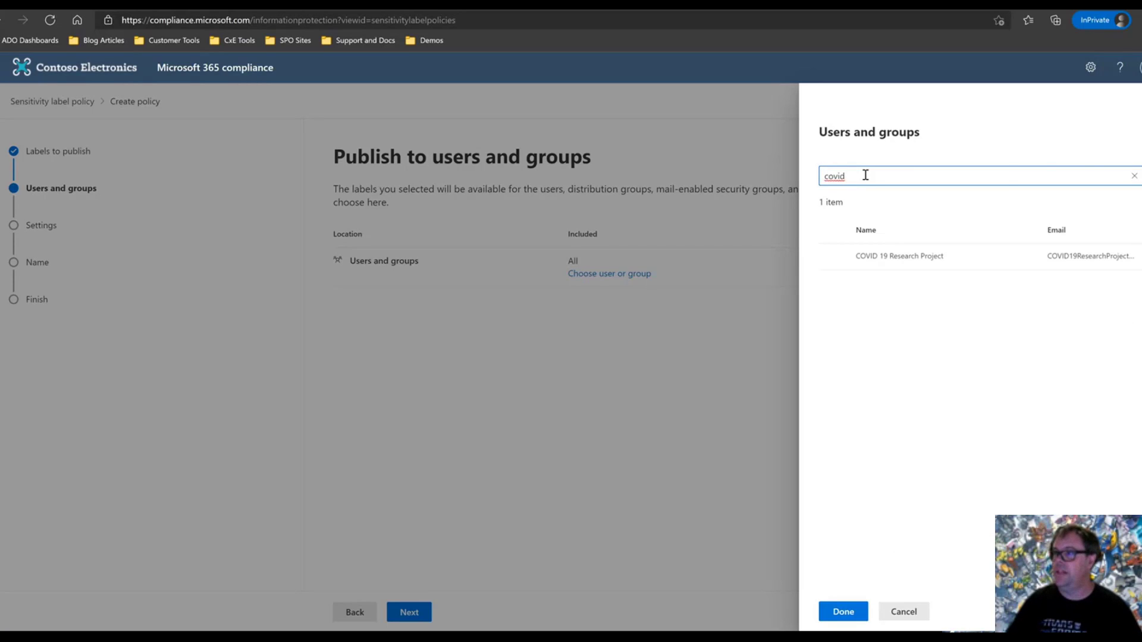
left_click(833, 261)
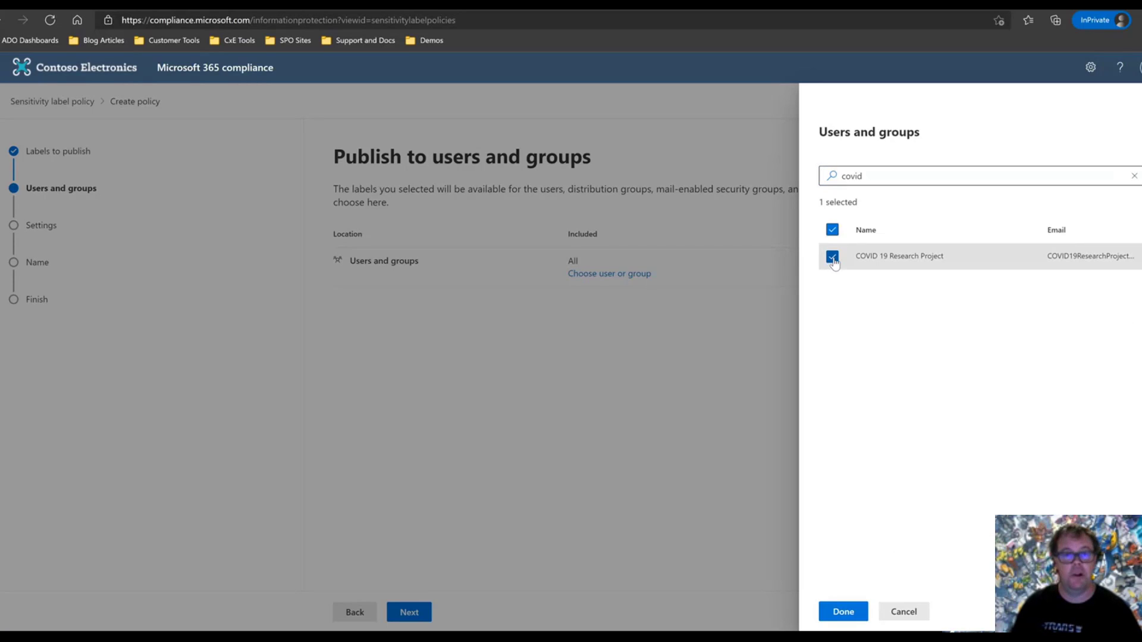
left_click(843, 613)
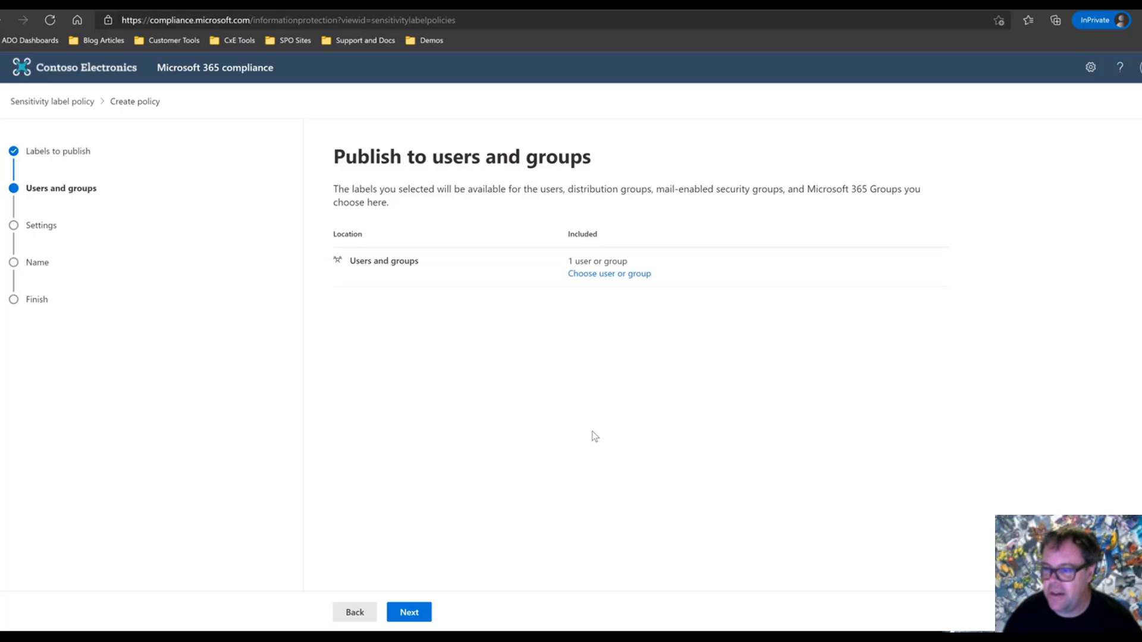
left_click(410, 612)
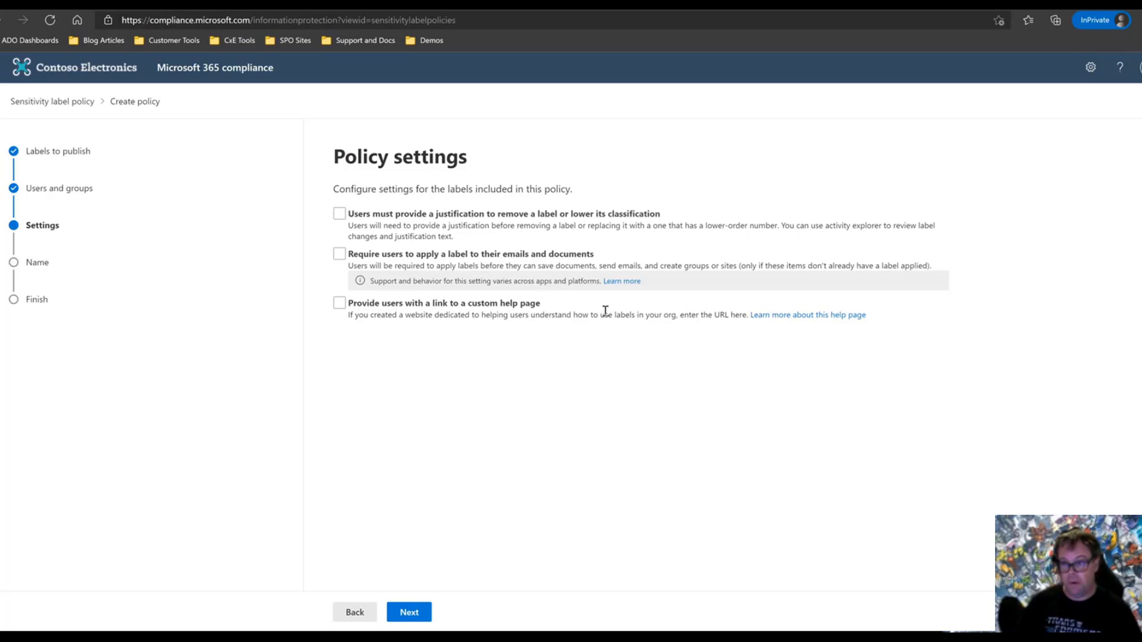
Require a justification for removing or lowering a label, and require users to label their emails and documents.
left_click(339, 214)
left_click(340, 214)
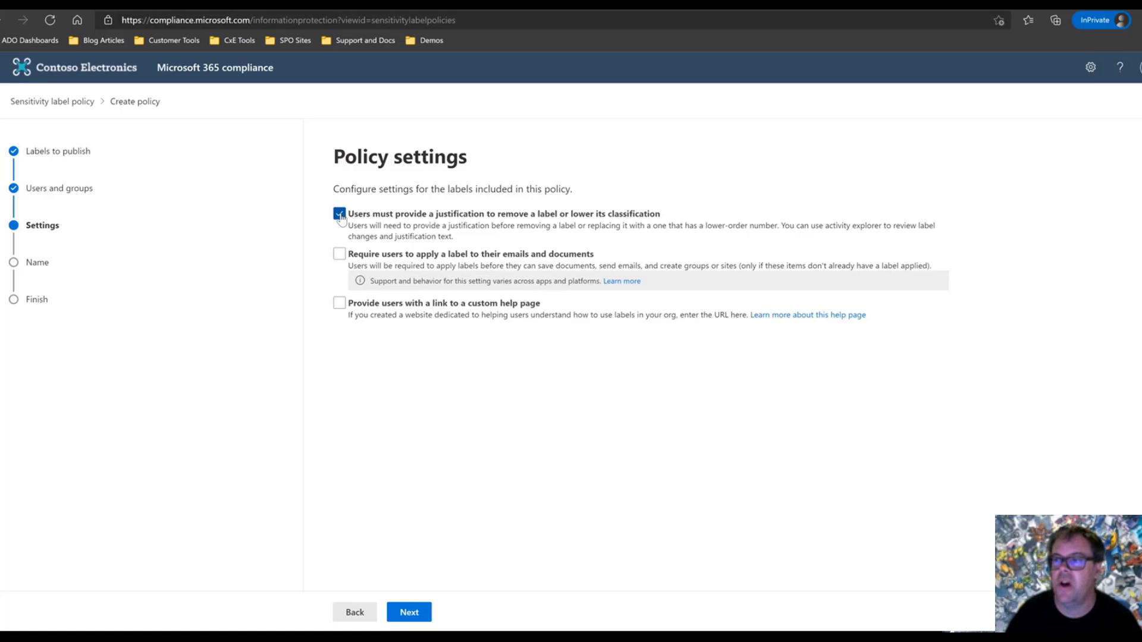
left_click(340, 255)
left_click(339, 304)
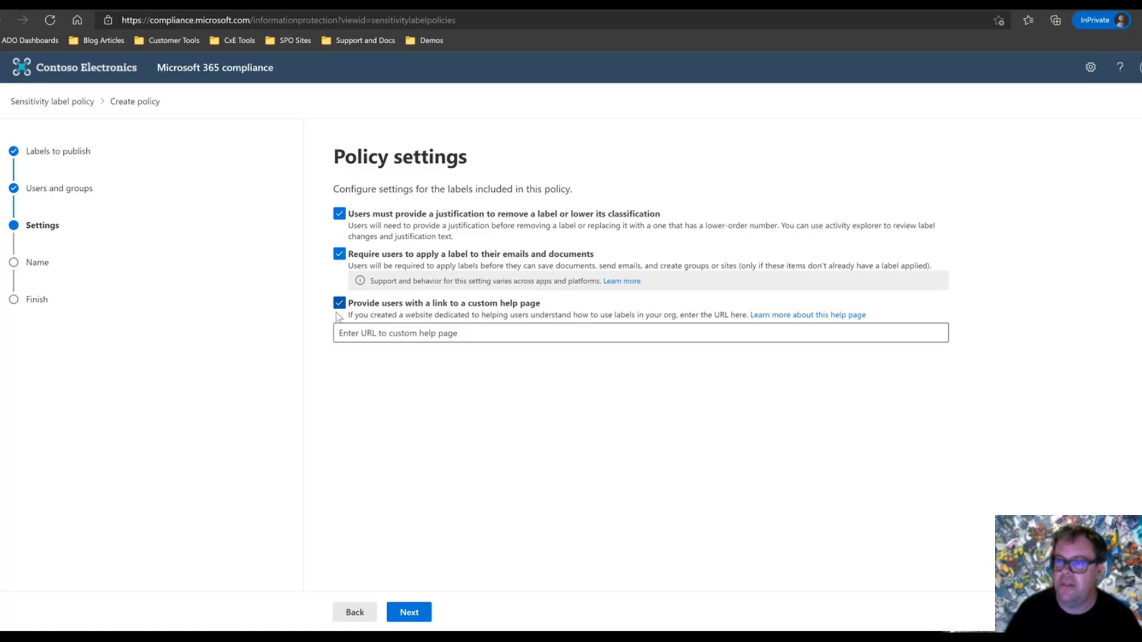
left_click(353, 331)
type("http")
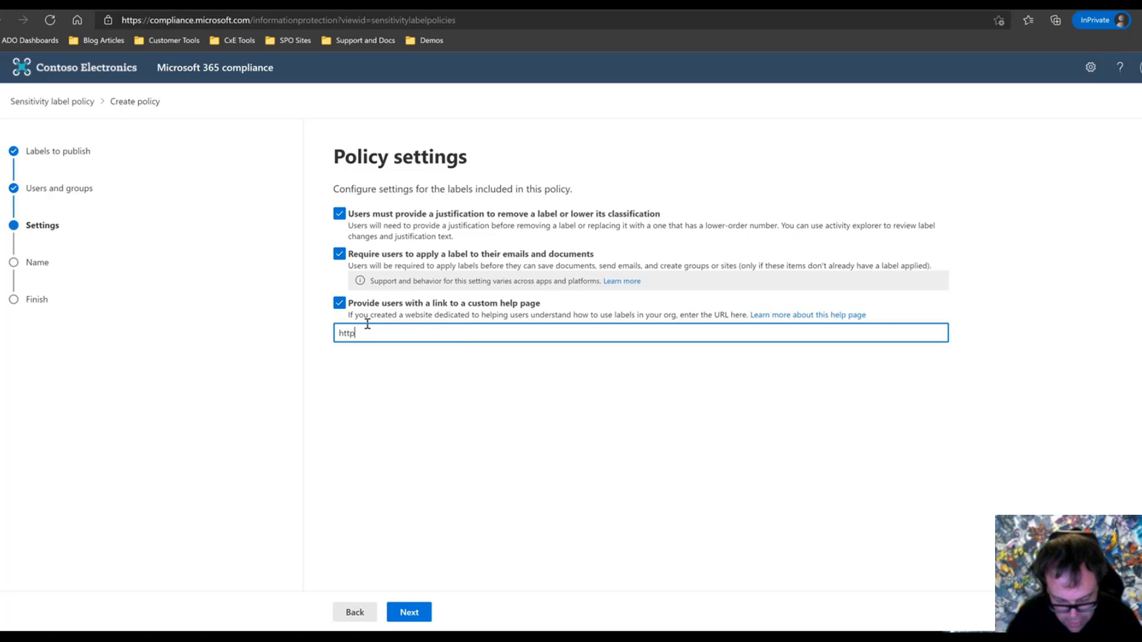
type("s://tf")
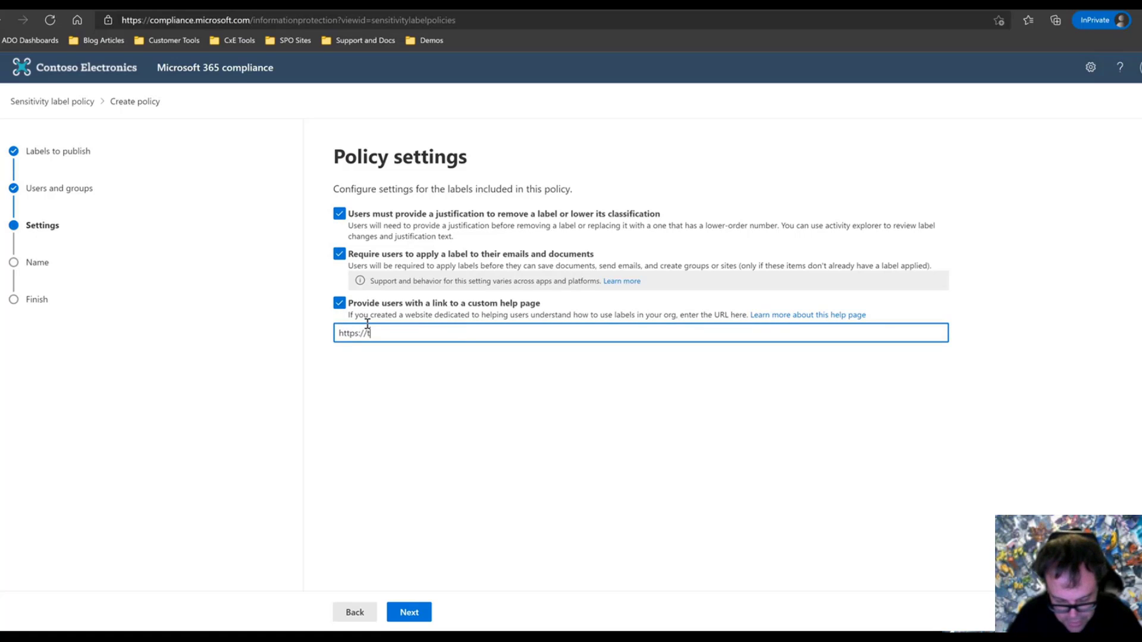
type("wiki.net")
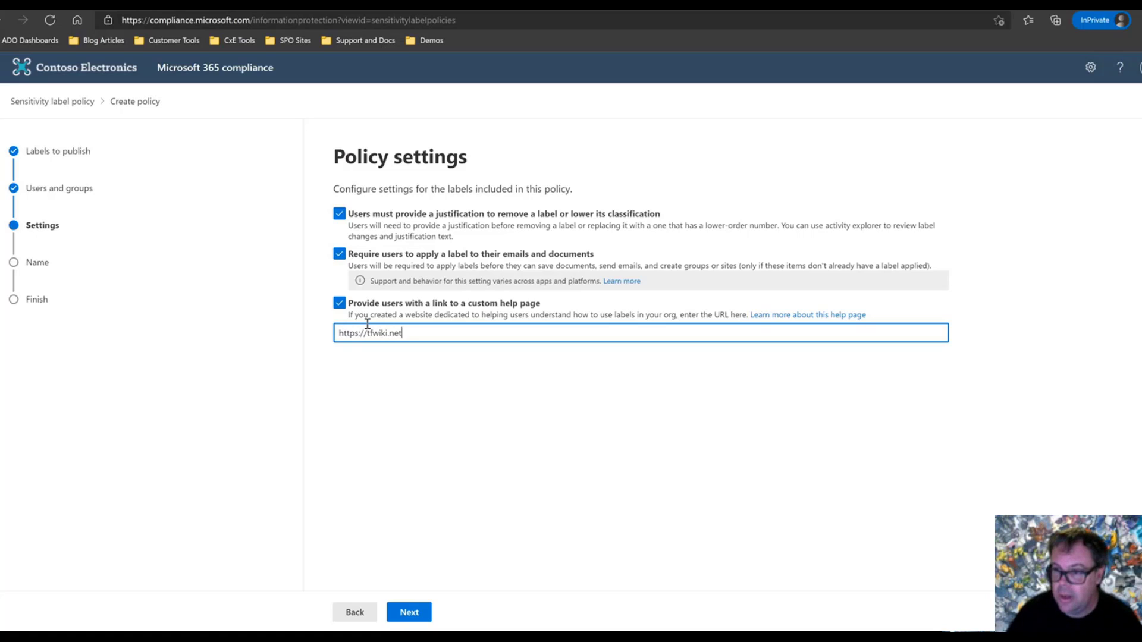
left_click(412, 615)
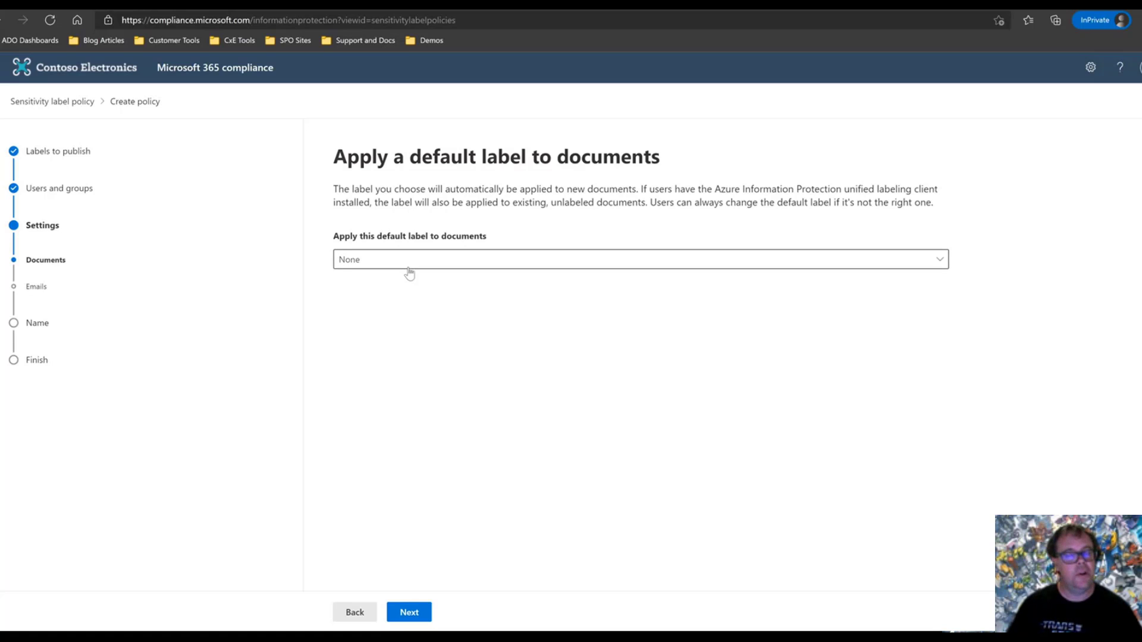
left_click(411, 615)
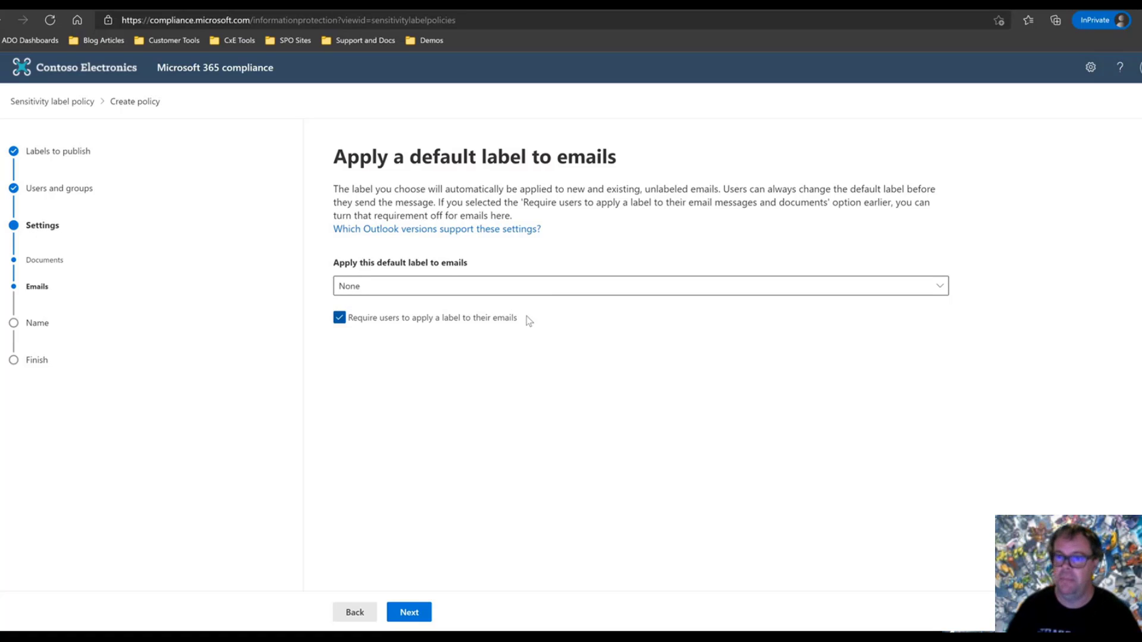
left_click(409, 612)
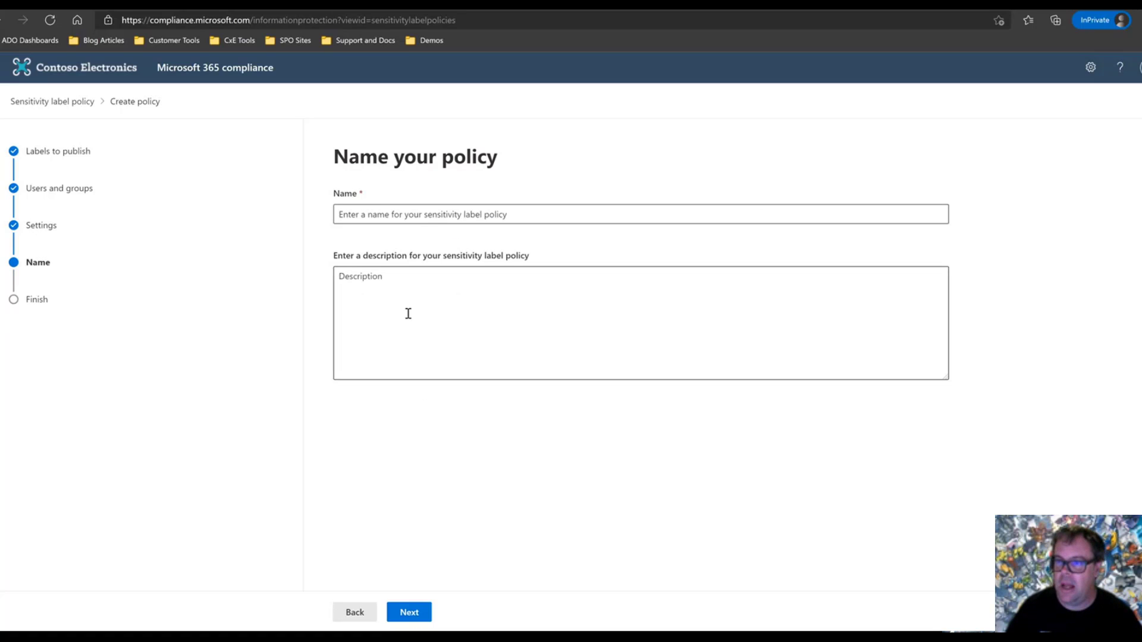
Name the policy COVID 19 Research Label Policy with the description "Adds HC for COVID Research", submit it and return to the label policies.
left_click(381, 214)
type("COVID ")
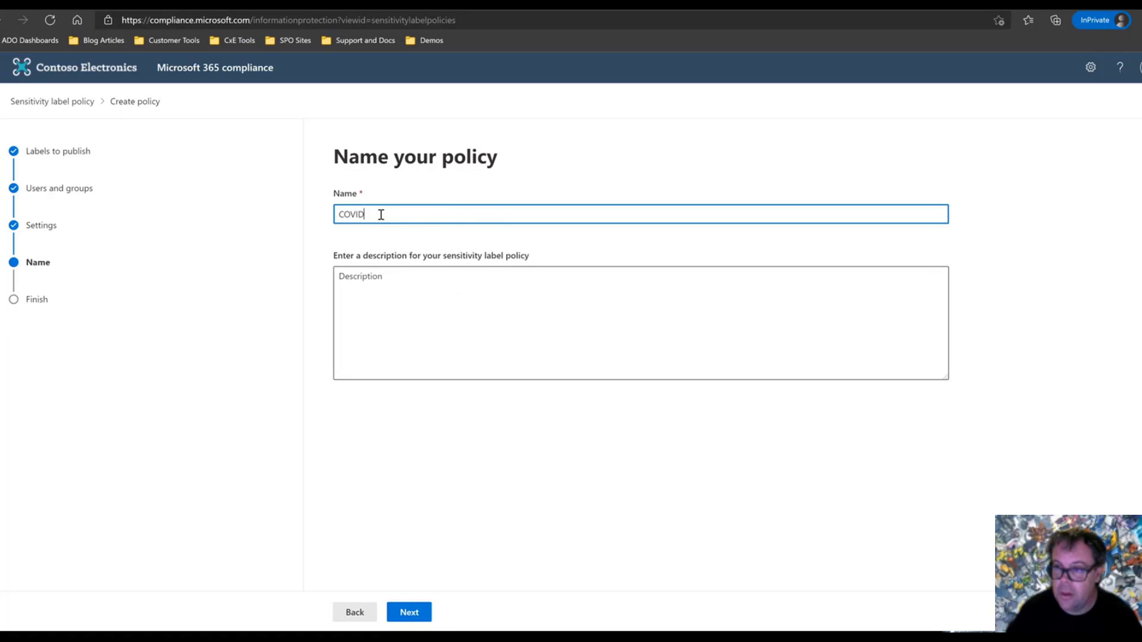
type("19 Research")
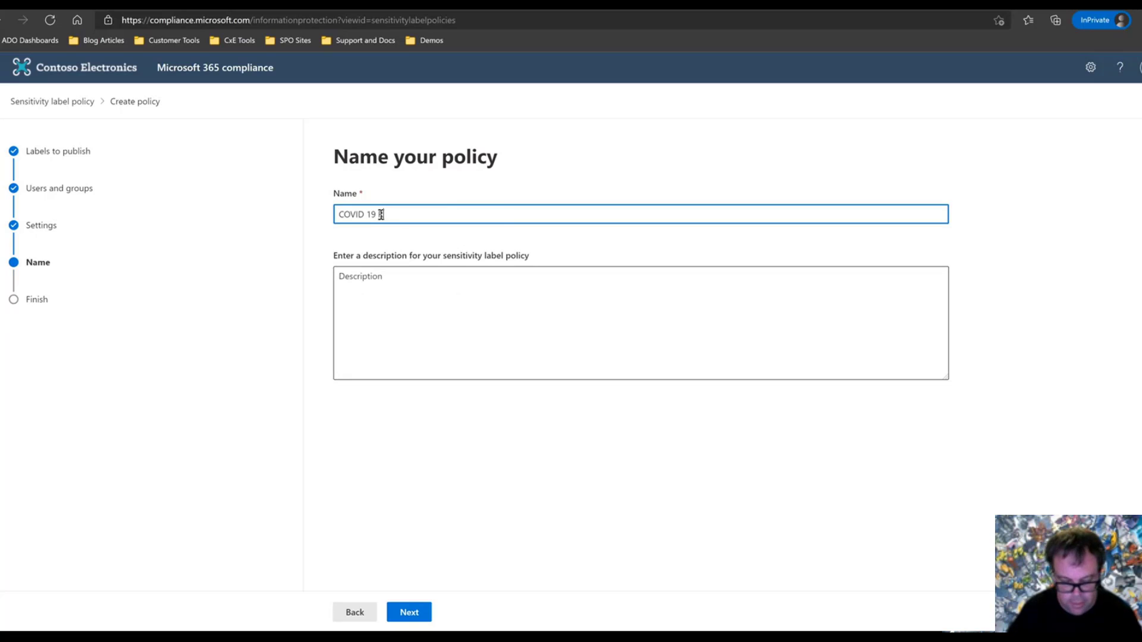
type(" Label P")
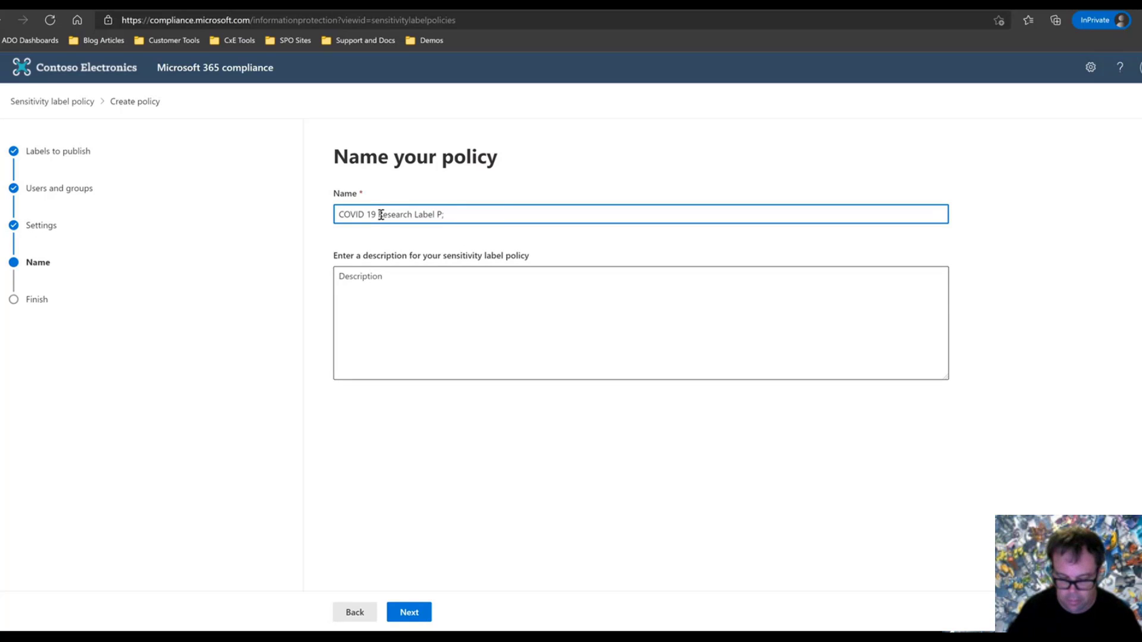
type("olicy")
key("Tab")
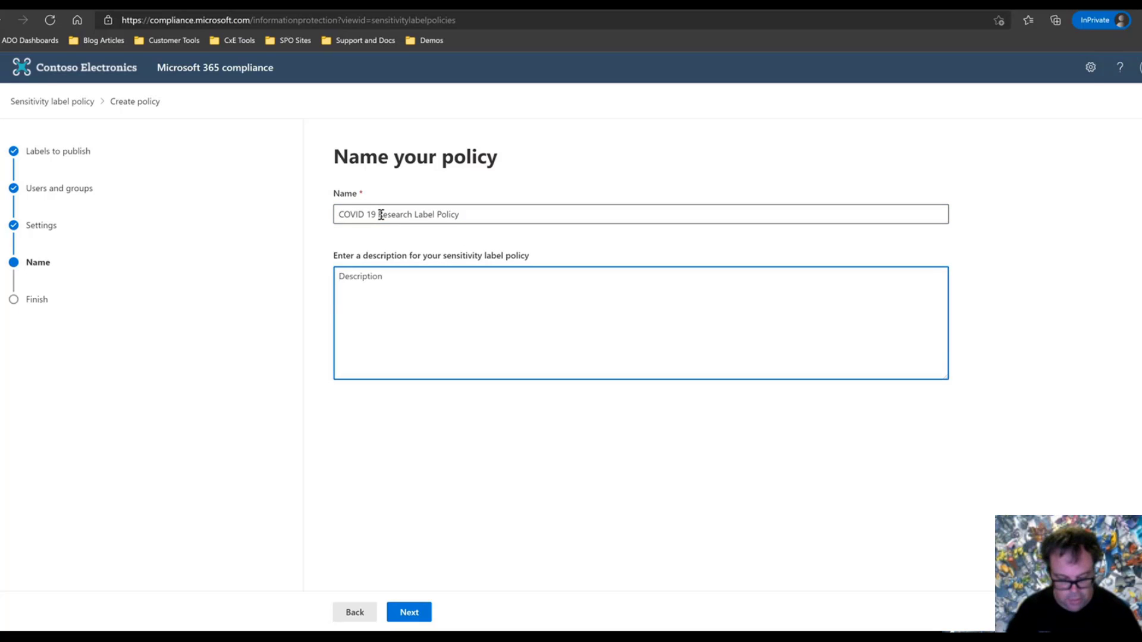
type("Adds HC")
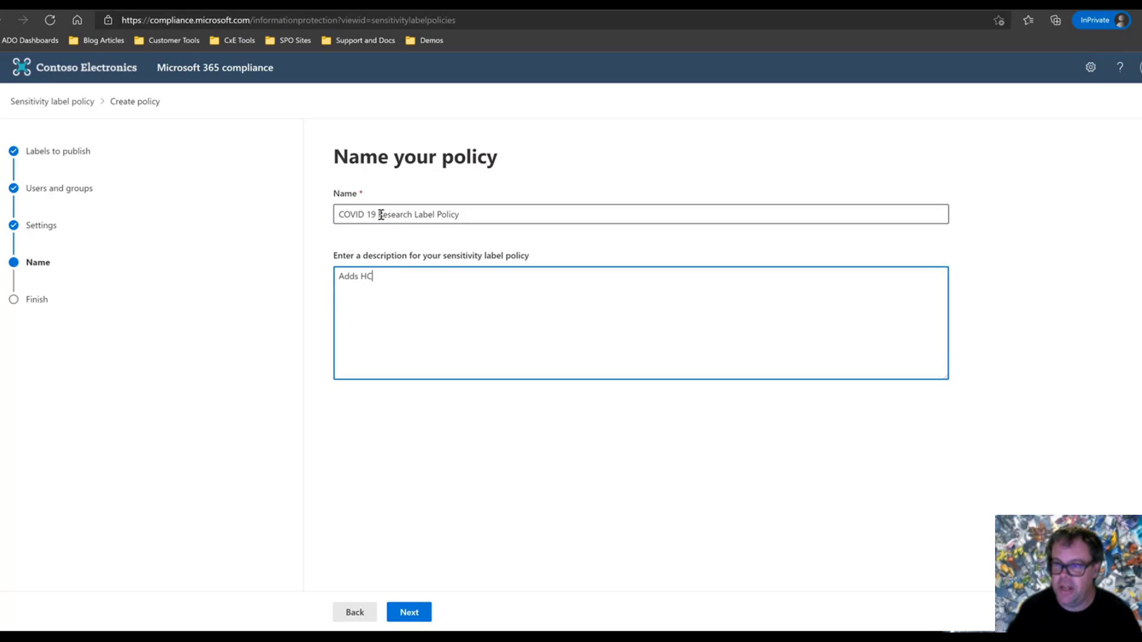
type(" for COVID ")
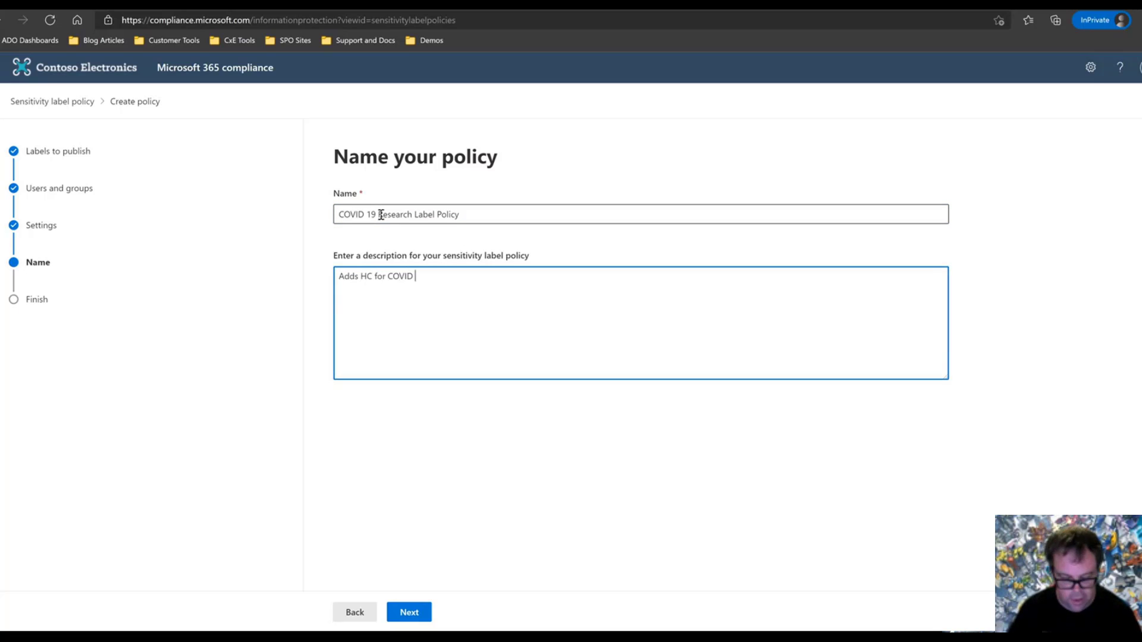
type("Research")
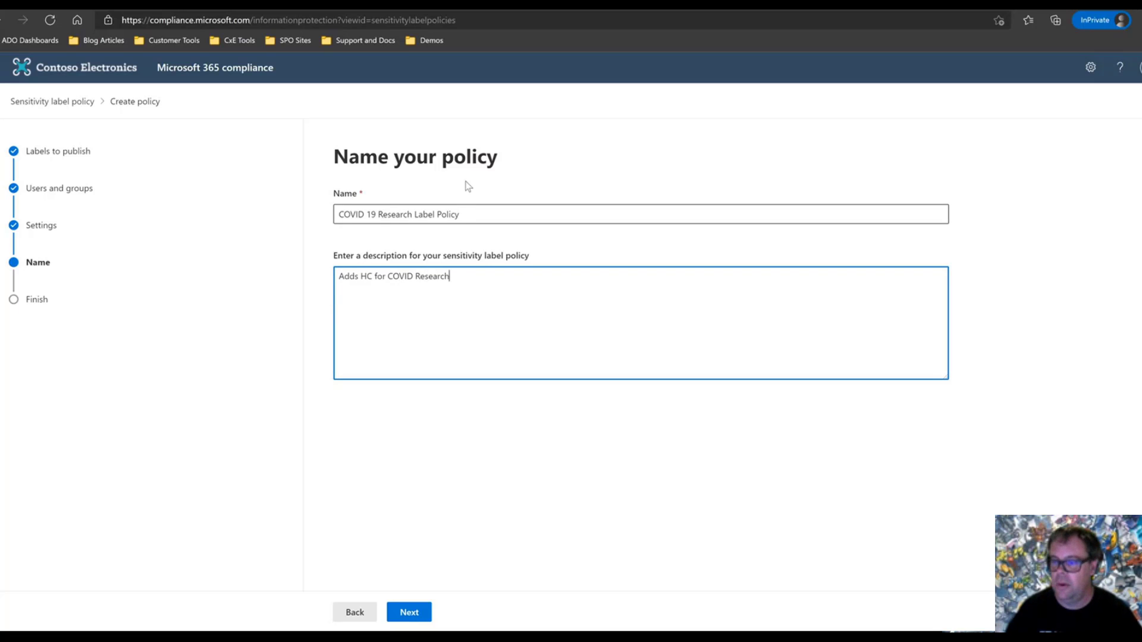
left_click(411, 613)
left_click(414, 612)
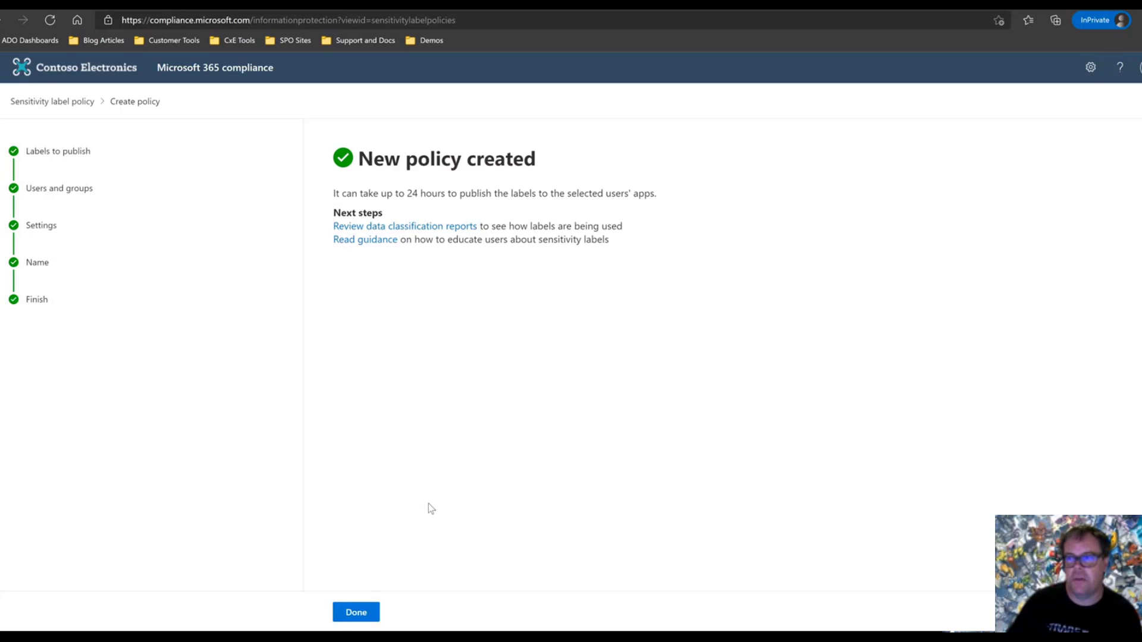
left_click(357, 613)
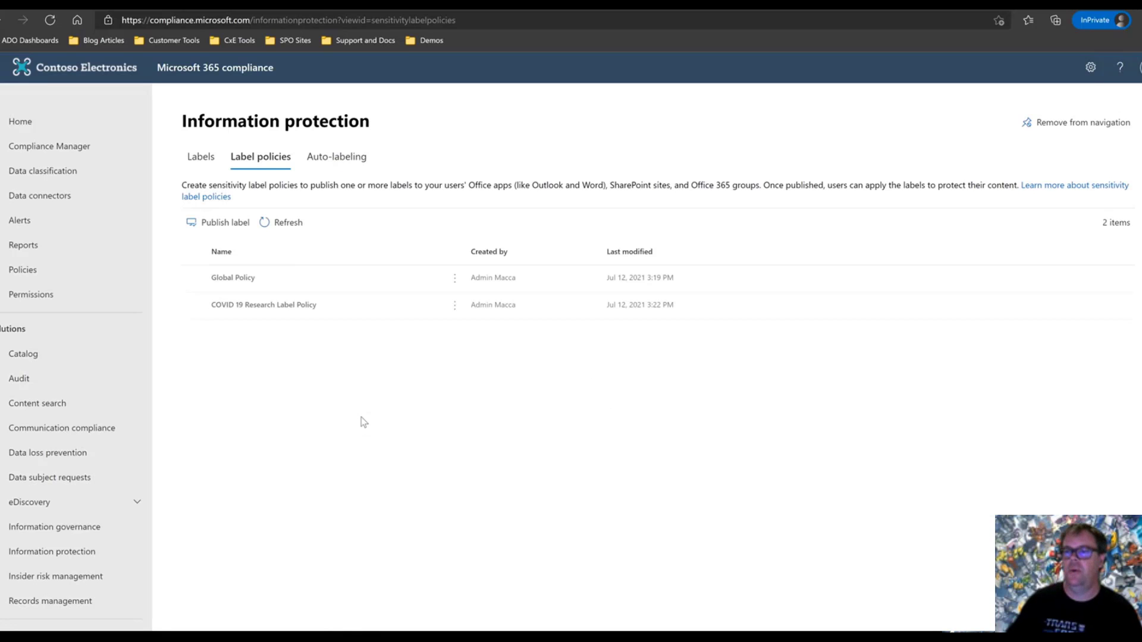